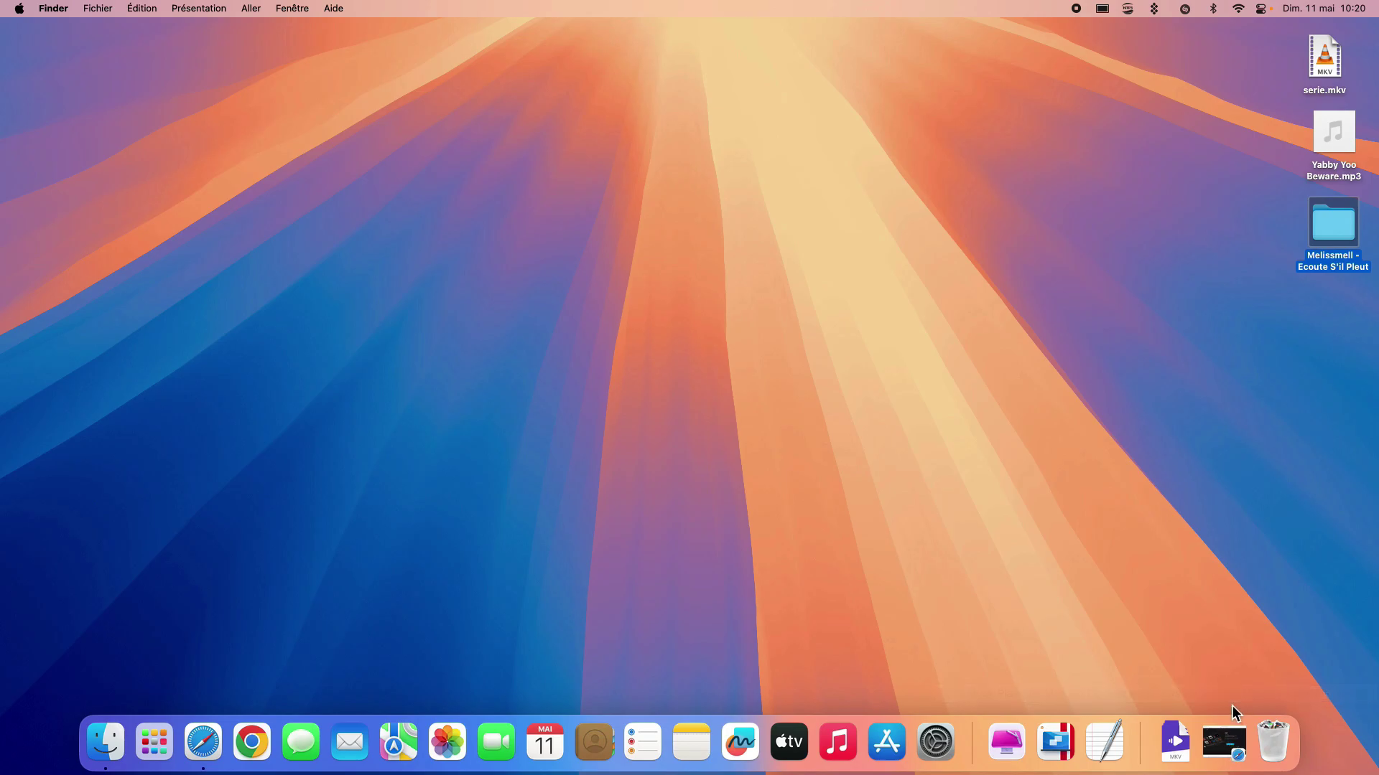
- Restore the minimized Safari window, switch to the IINA Wikipedia article and enlarge the window to fill the screen
left_click(1225, 740)
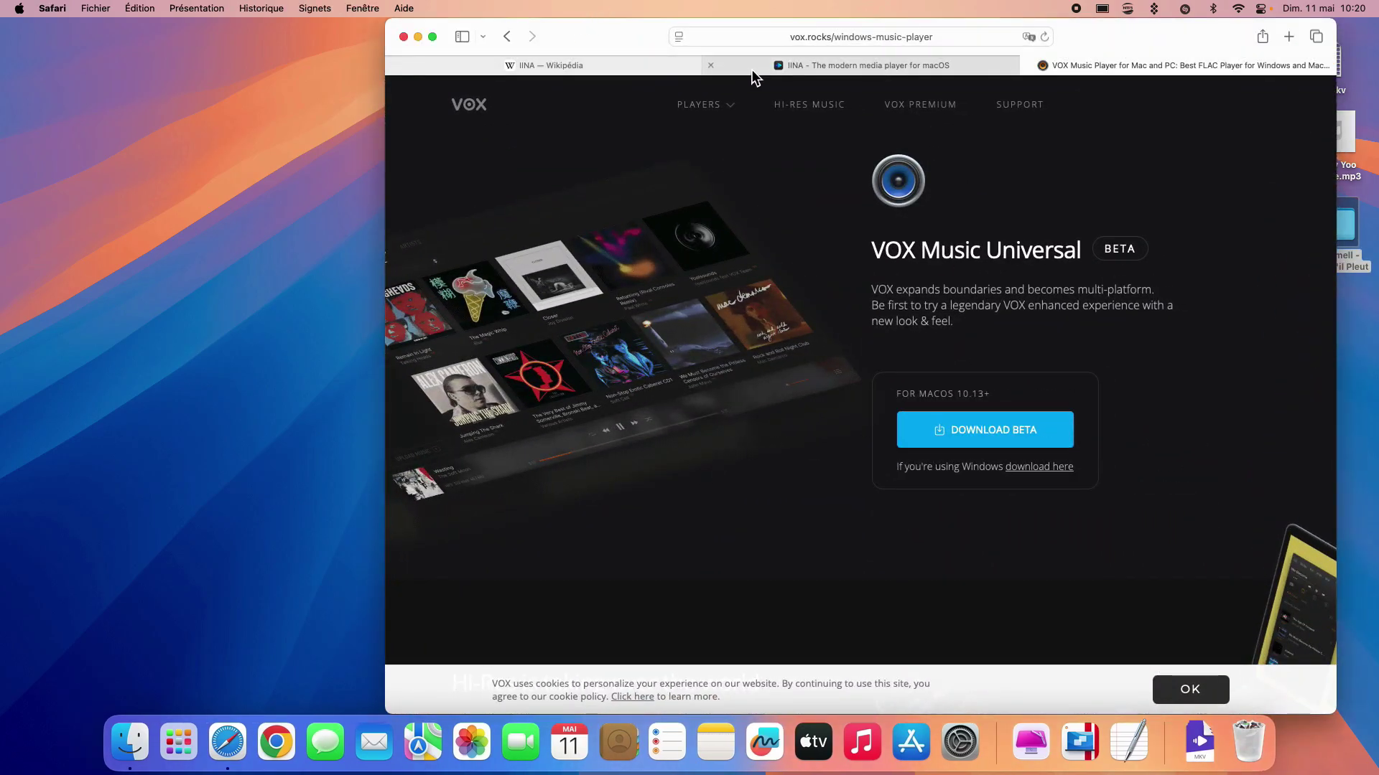
left_click(627, 65)
double_click(1107, 48)
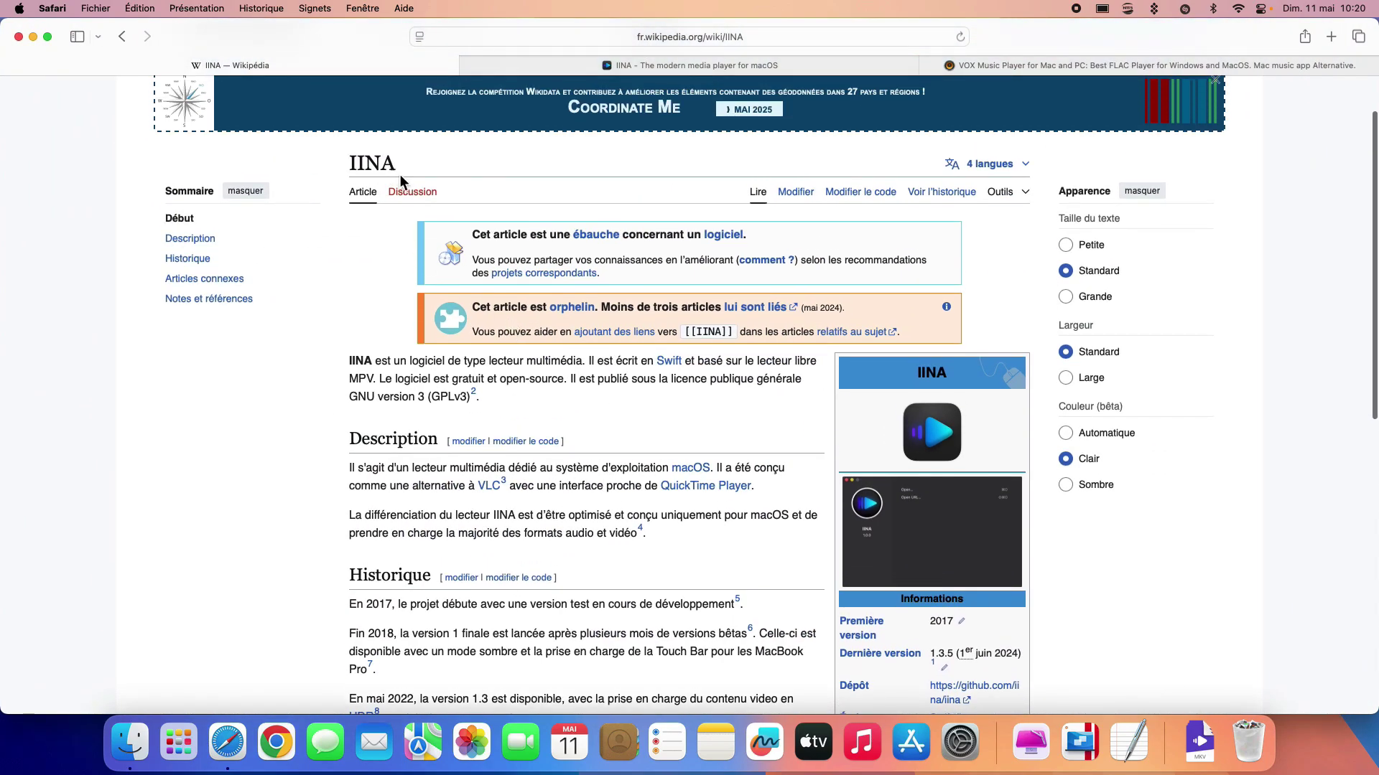
- Read the IINA Wikipedia article's description, history and information box, and close the article when done
scroll(568, 375, "down", 3)
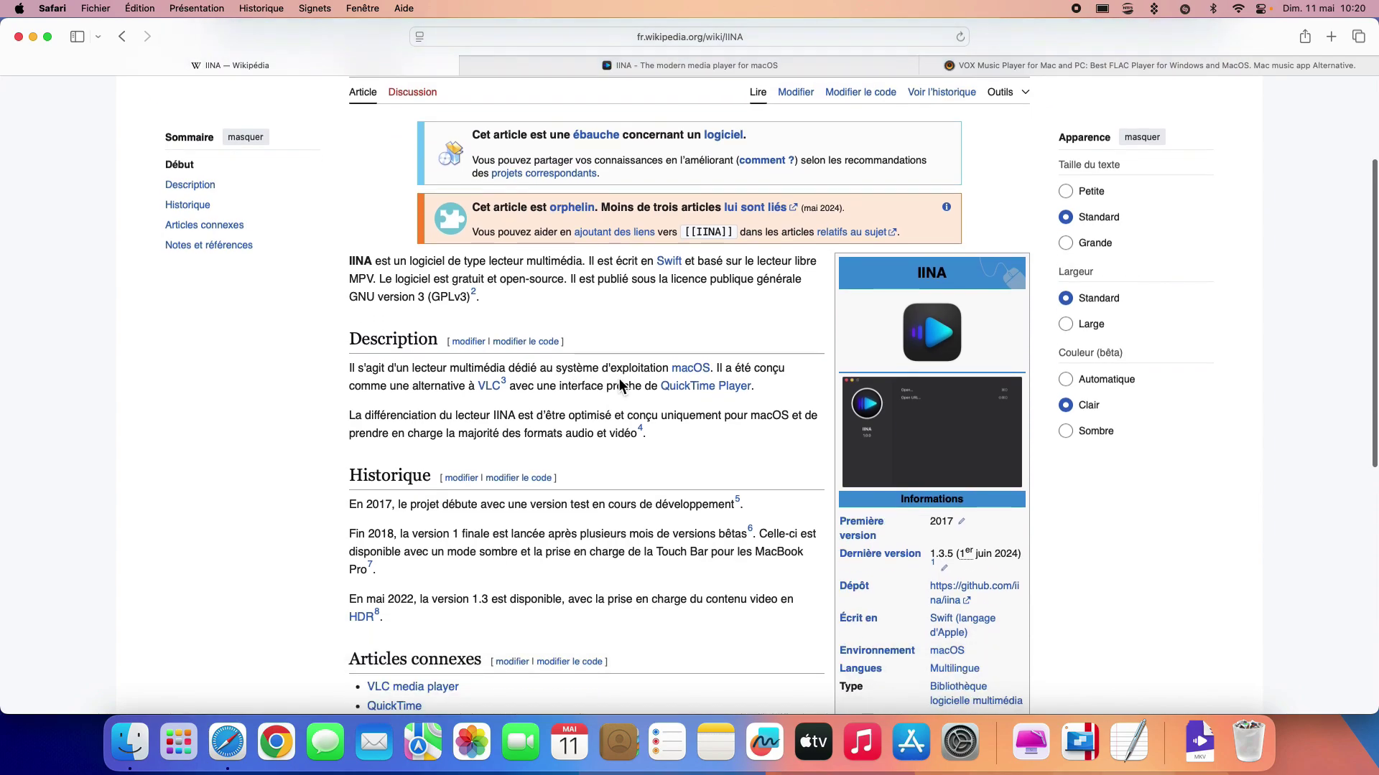
scroll(603, 379, "down", 1)
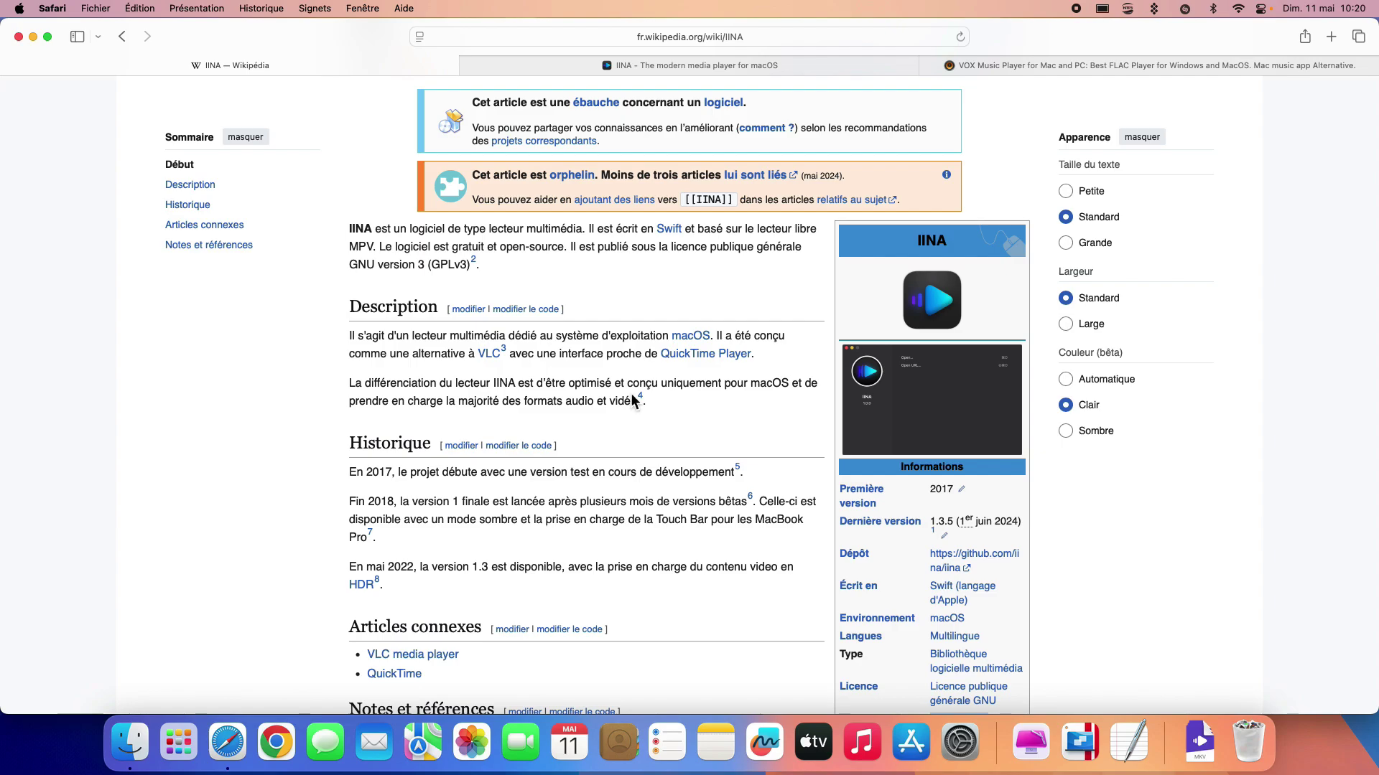
scroll(463, 377, "down", 2)
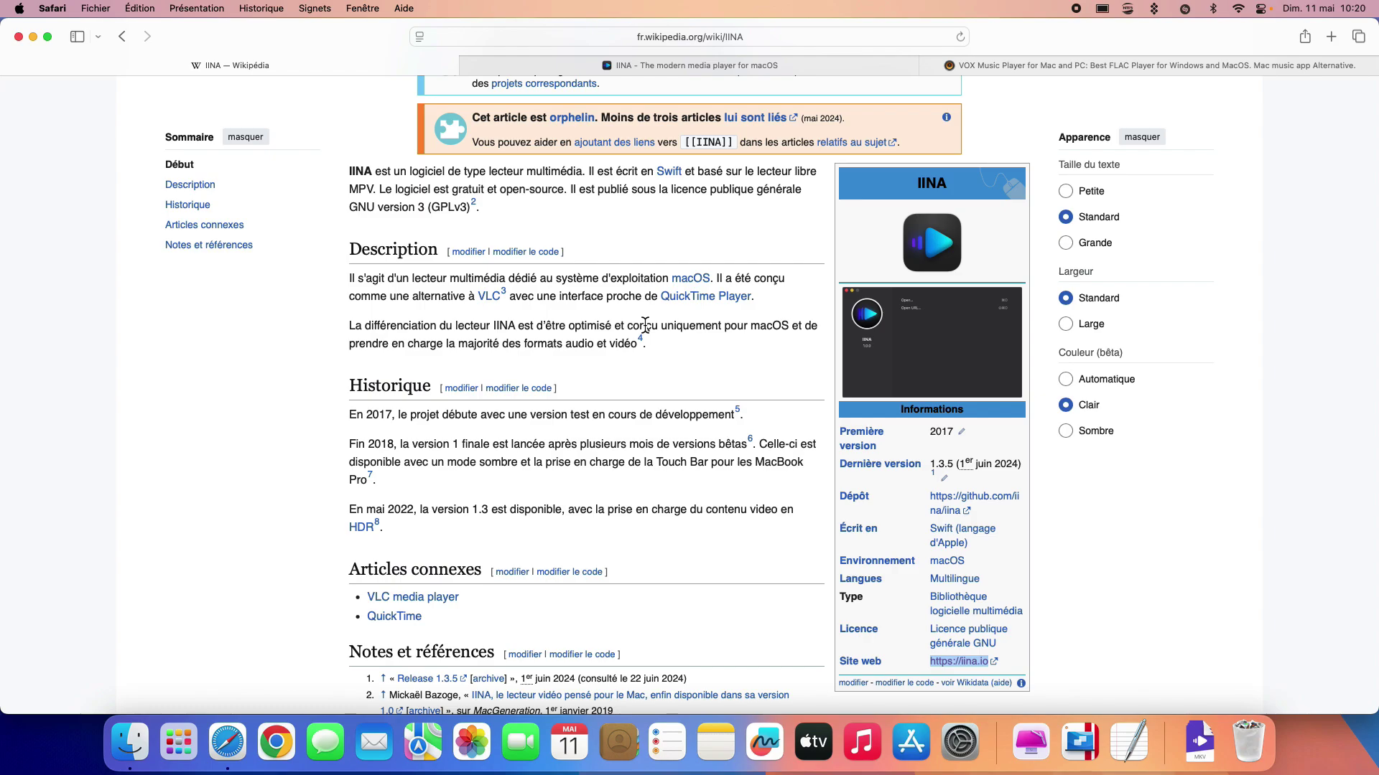
scroll(645, 325, "down", 2)
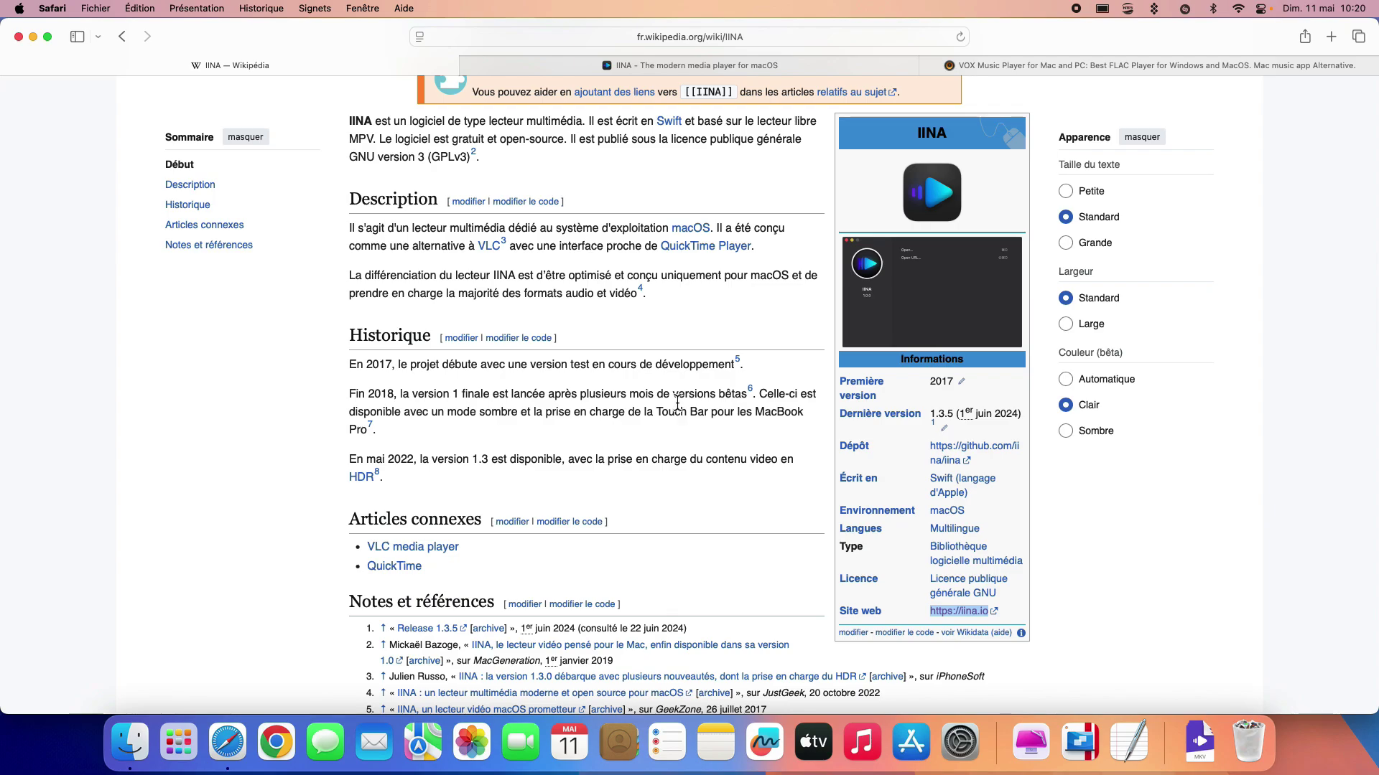
scroll(676, 405, "down", 1)
scroll(676, 411, "up", 1)
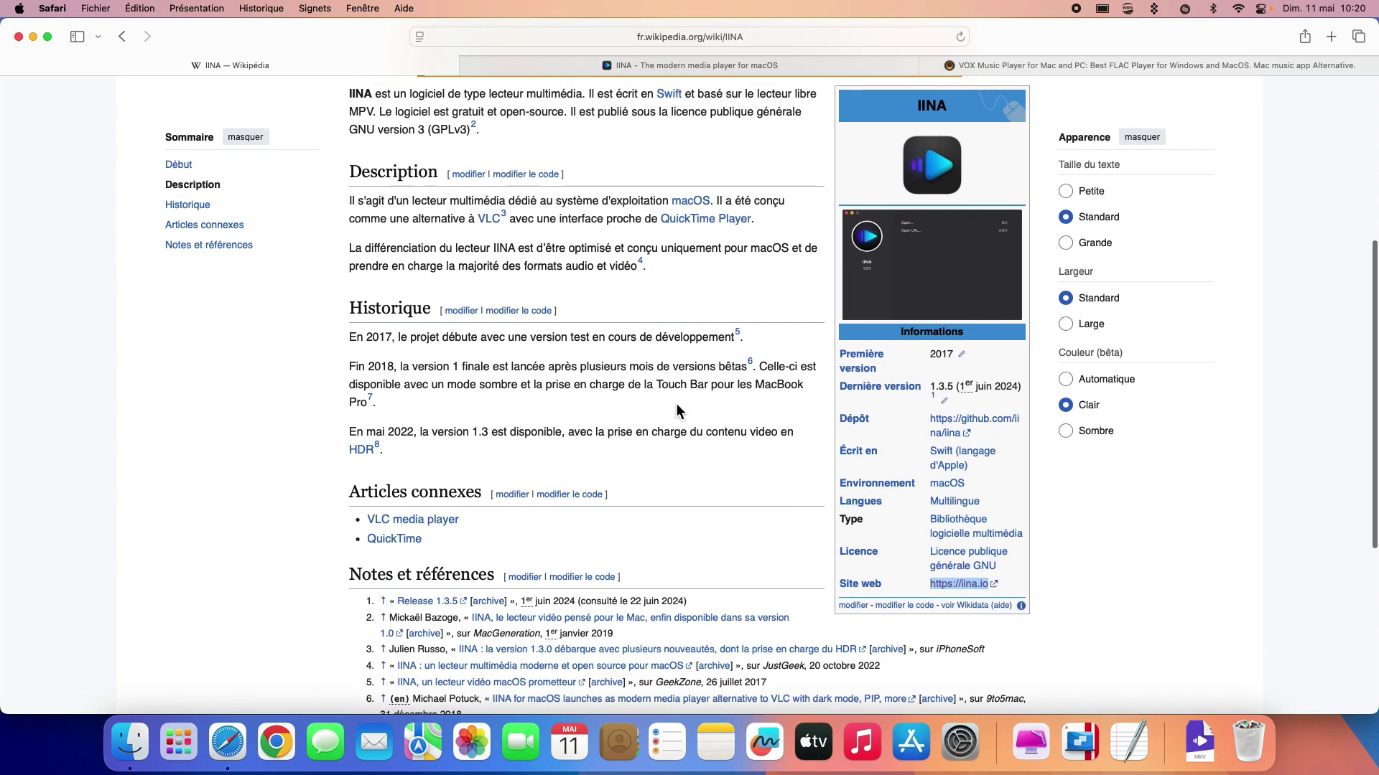
scroll(676, 405, "up", 1)
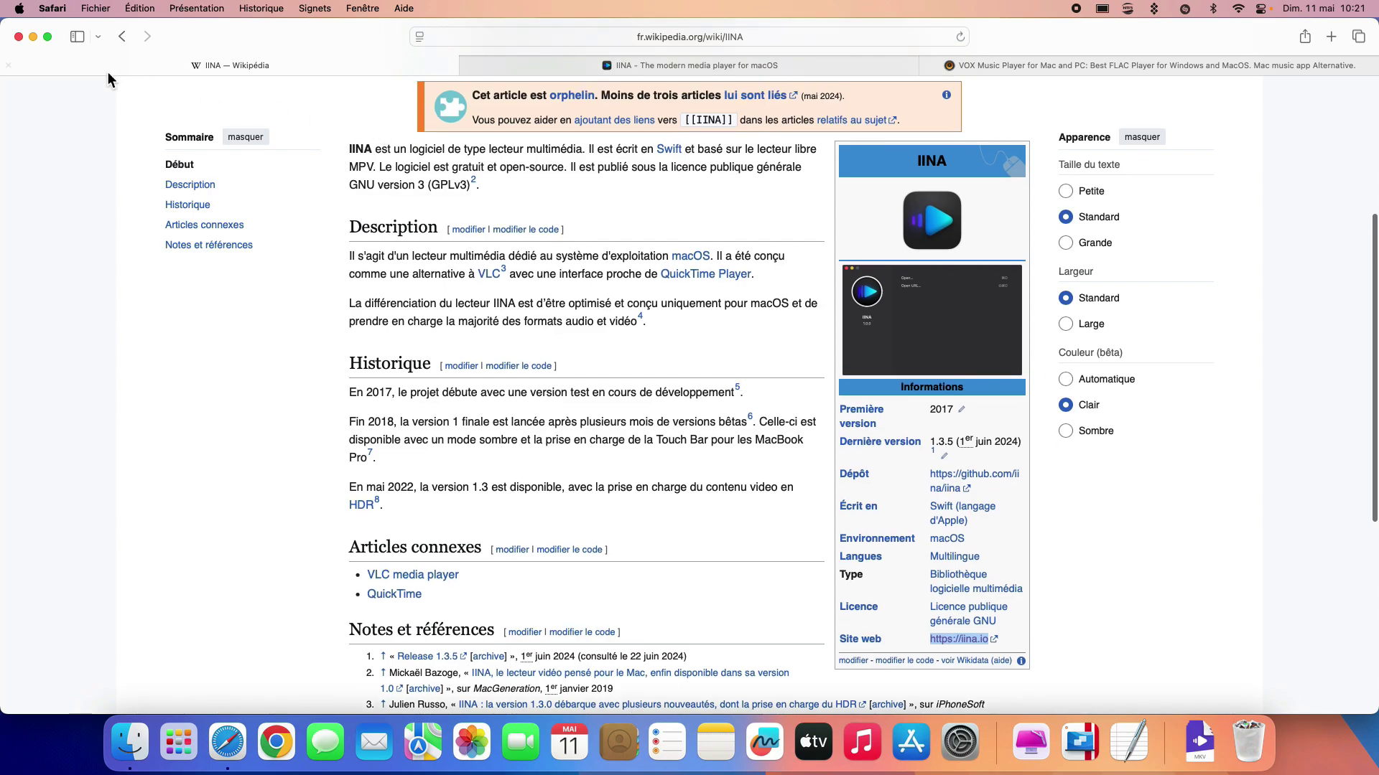
left_click(8, 66)
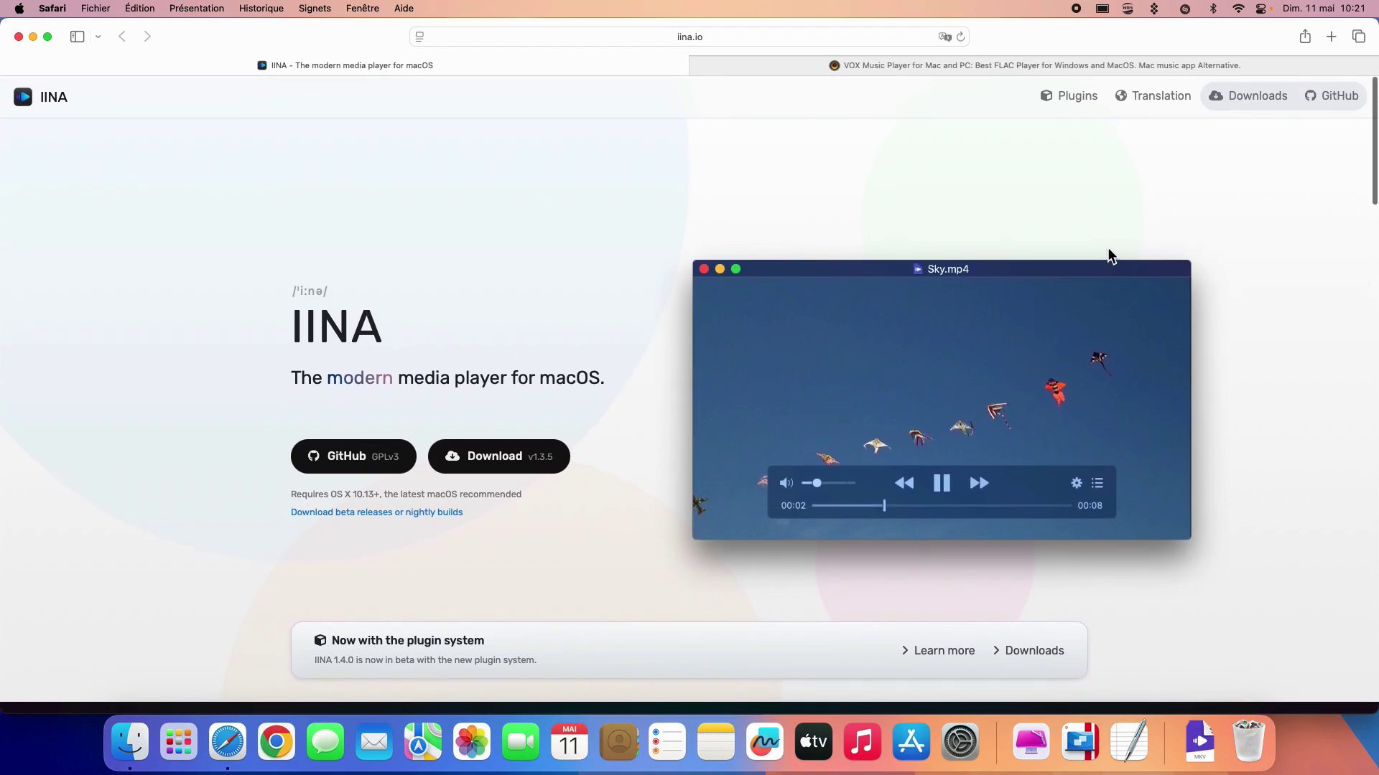
- Open IINA's GitHub repository in a new tab and examine the feature list in its README
right_click(1314, 102)
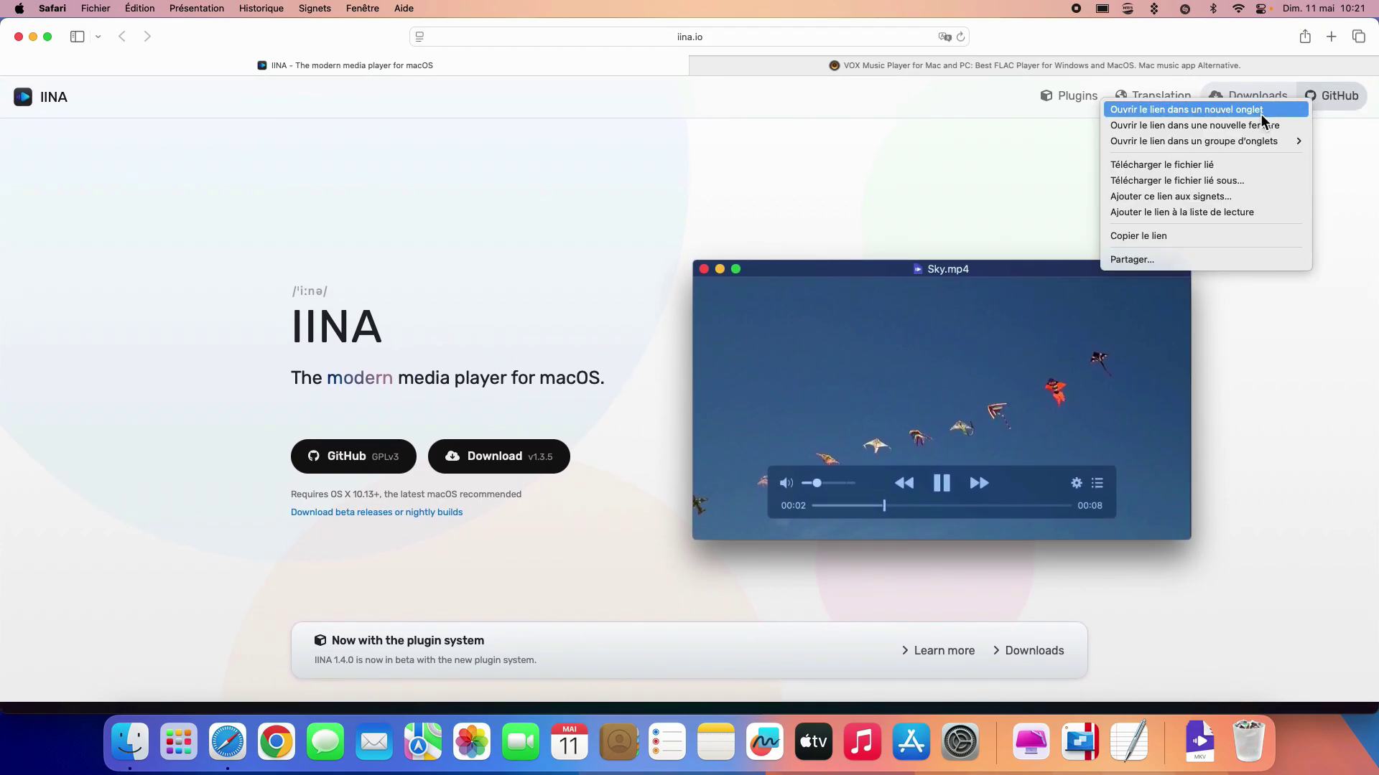
left_click(1255, 115)
left_click(737, 69)
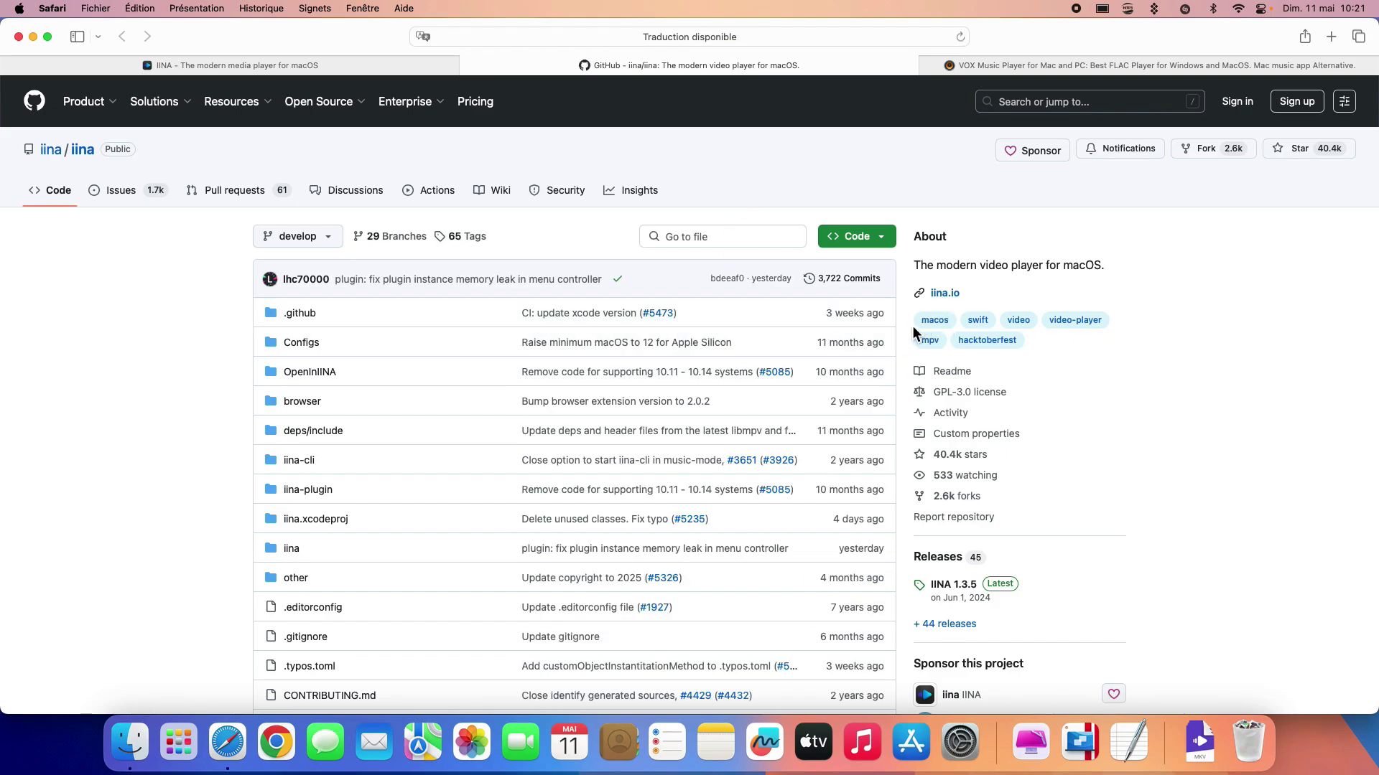
scroll(891, 339, "down", 15)
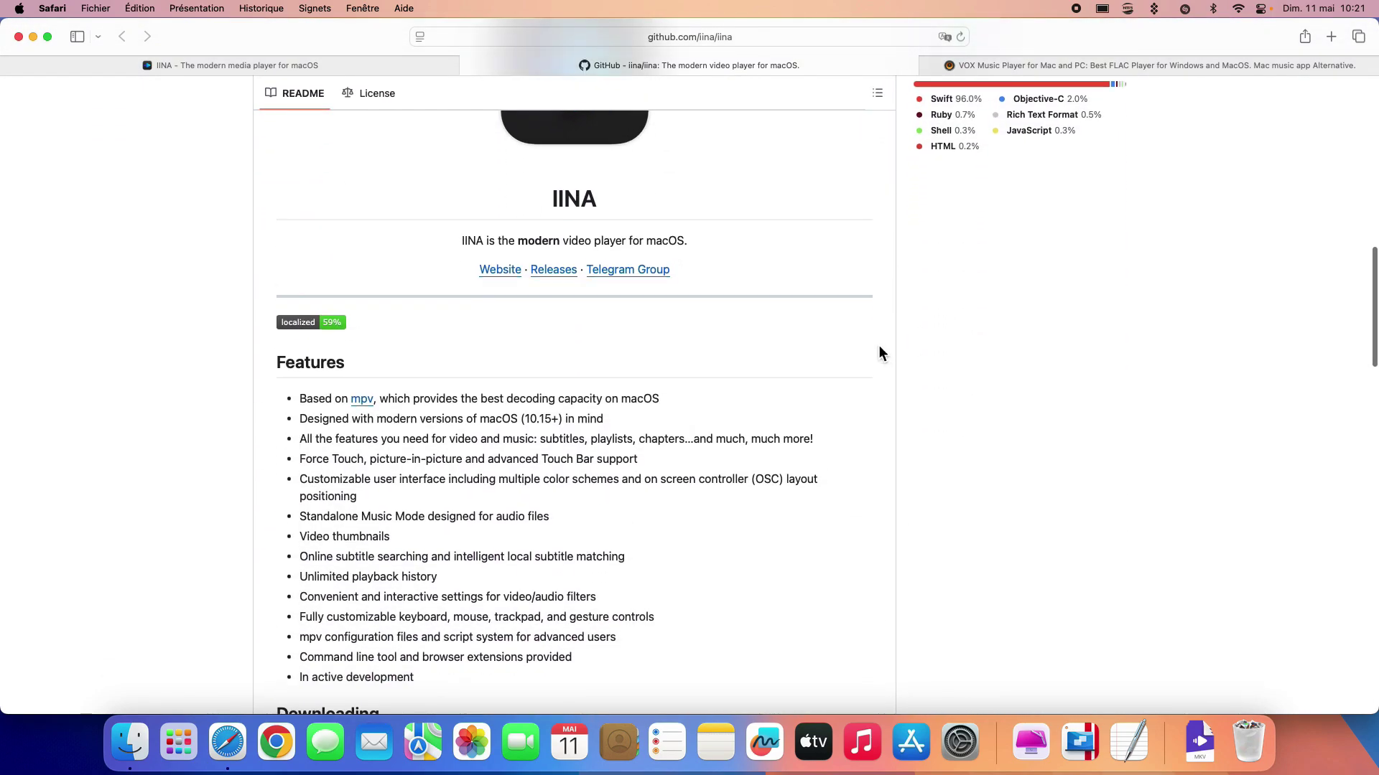
scroll(875, 348, "down", 3)
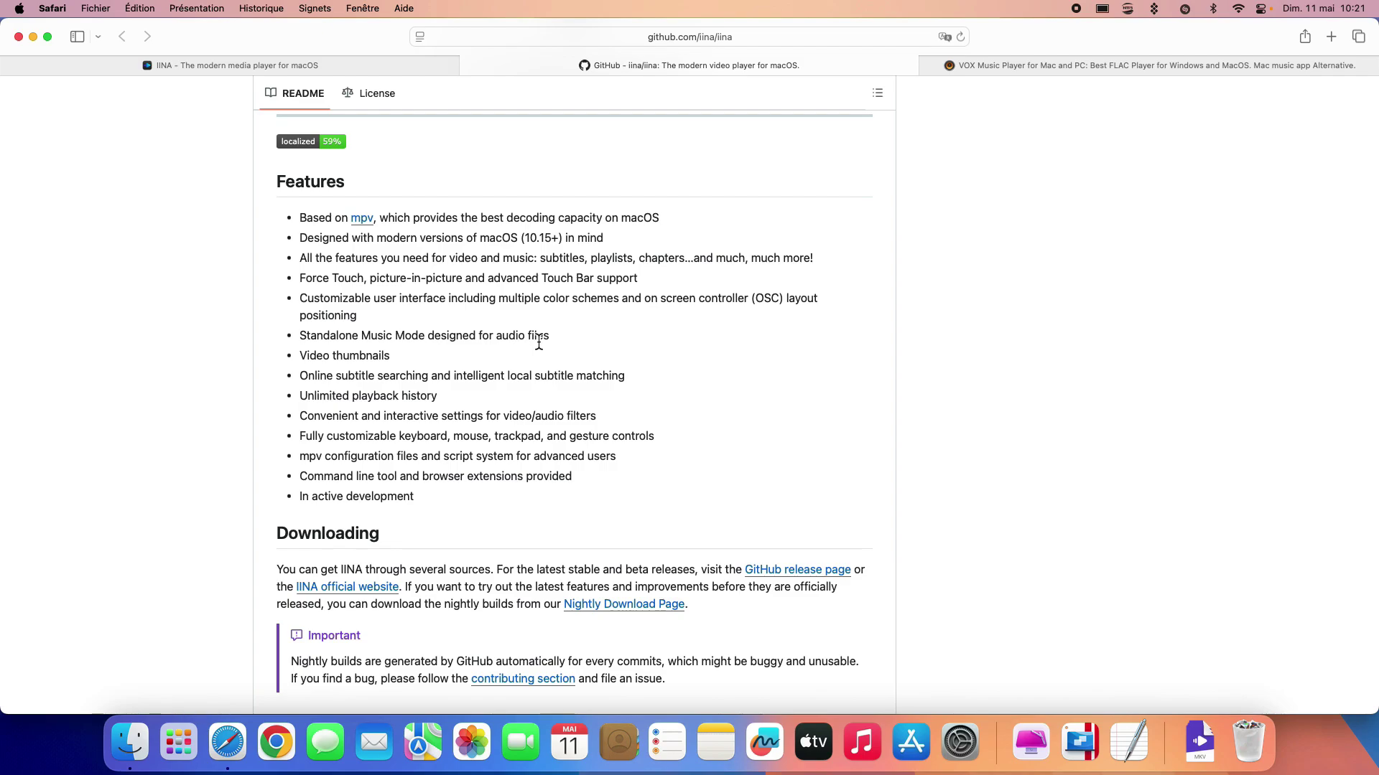
scroll(537, 341, "up", 10)
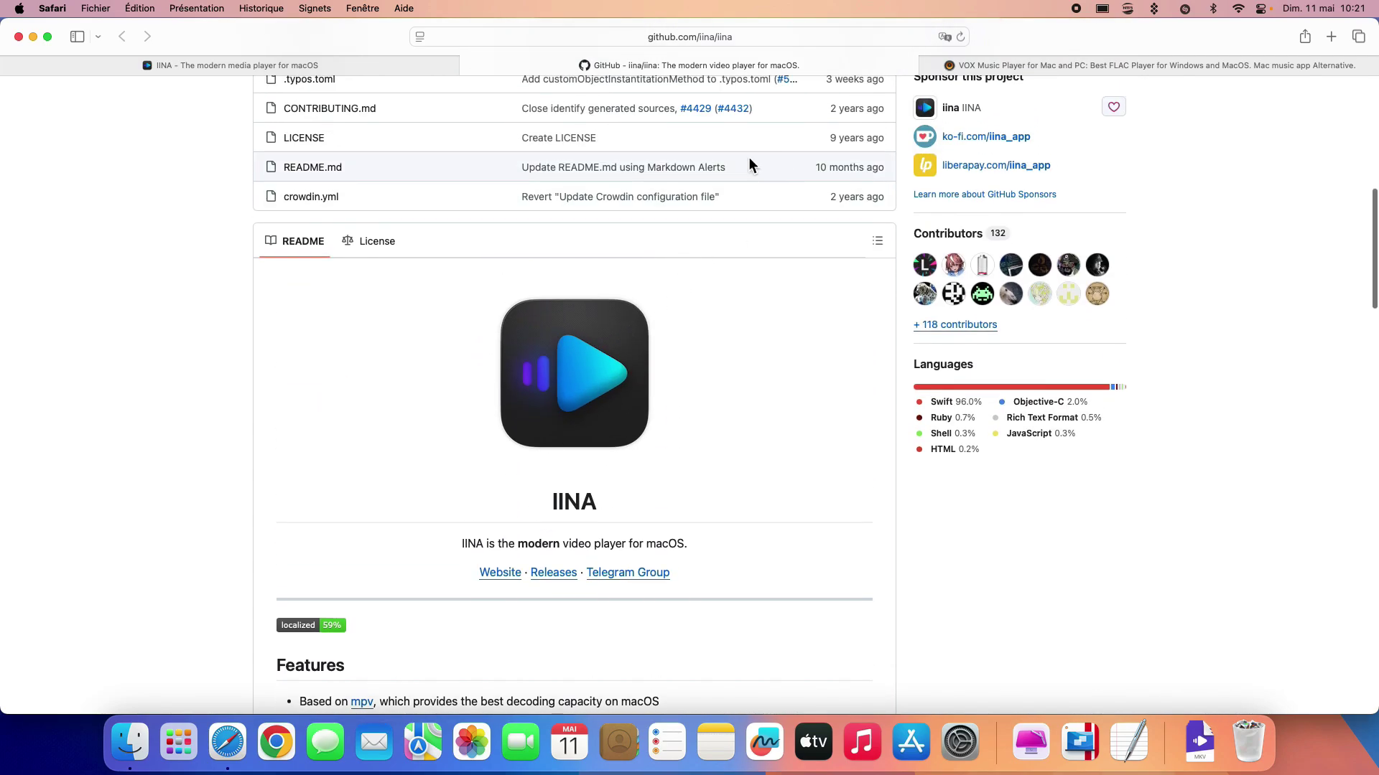
- Return to the iina.io page and download IINA v1.3.5, allowing downloads from the site
left_click(368, 67)
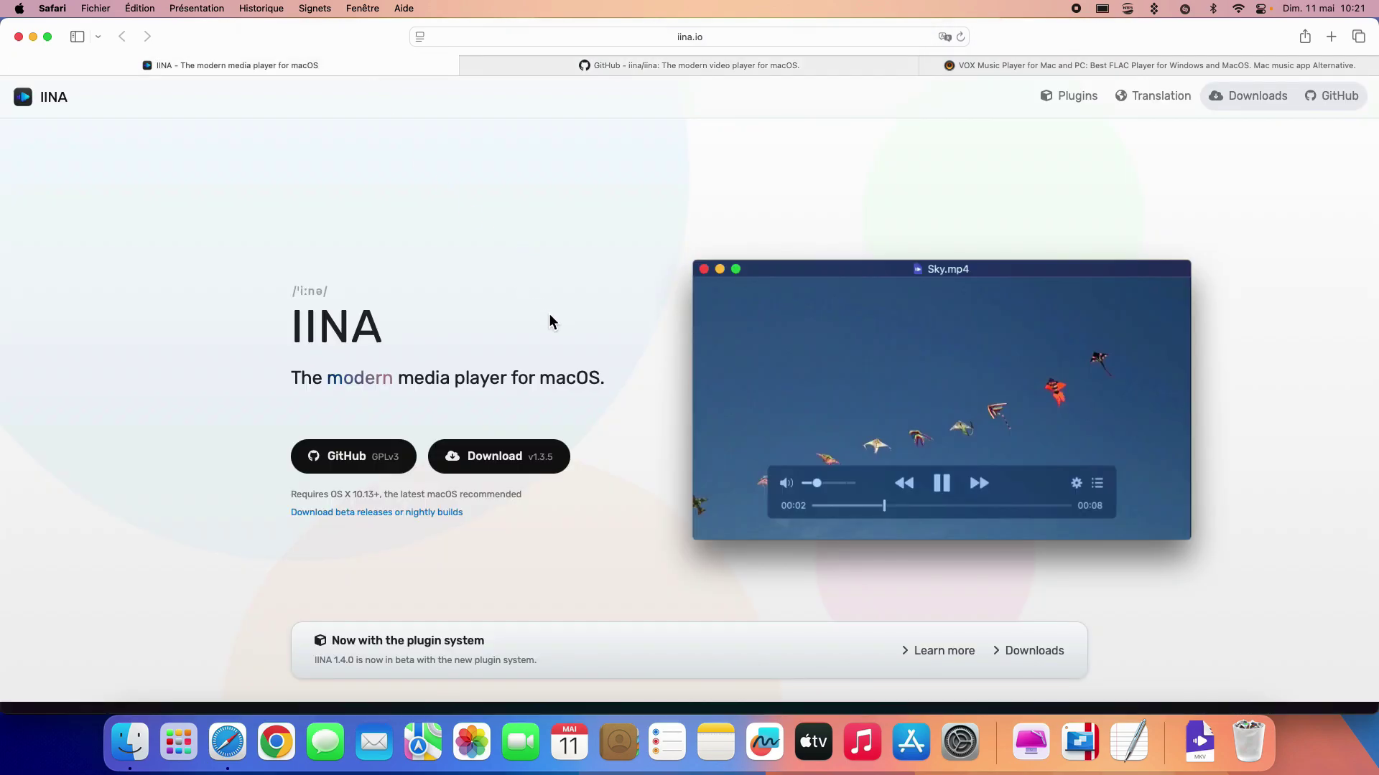
scroll(567, 393, "down", 1)
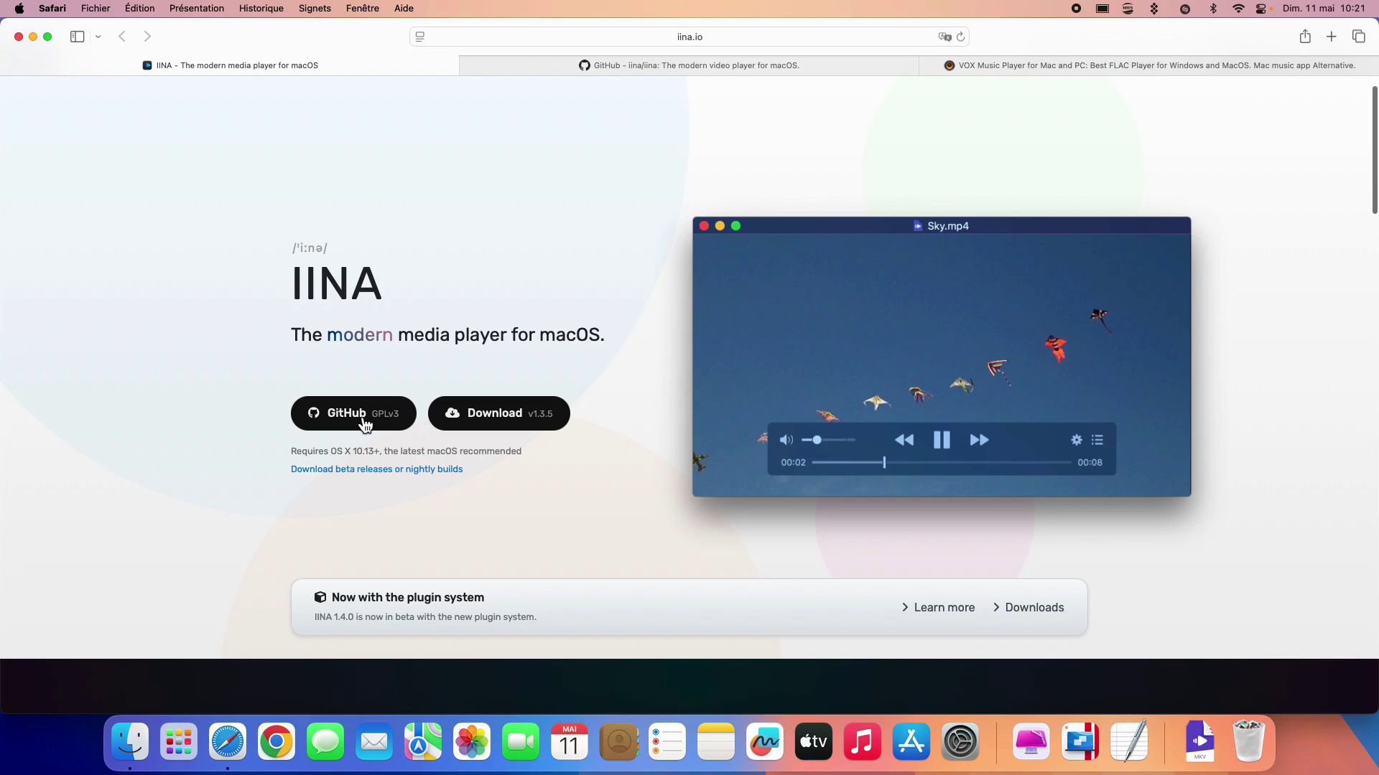
left_click(636, 68)
left_click(378, 62)
scroll(524, 359, "up", 1)
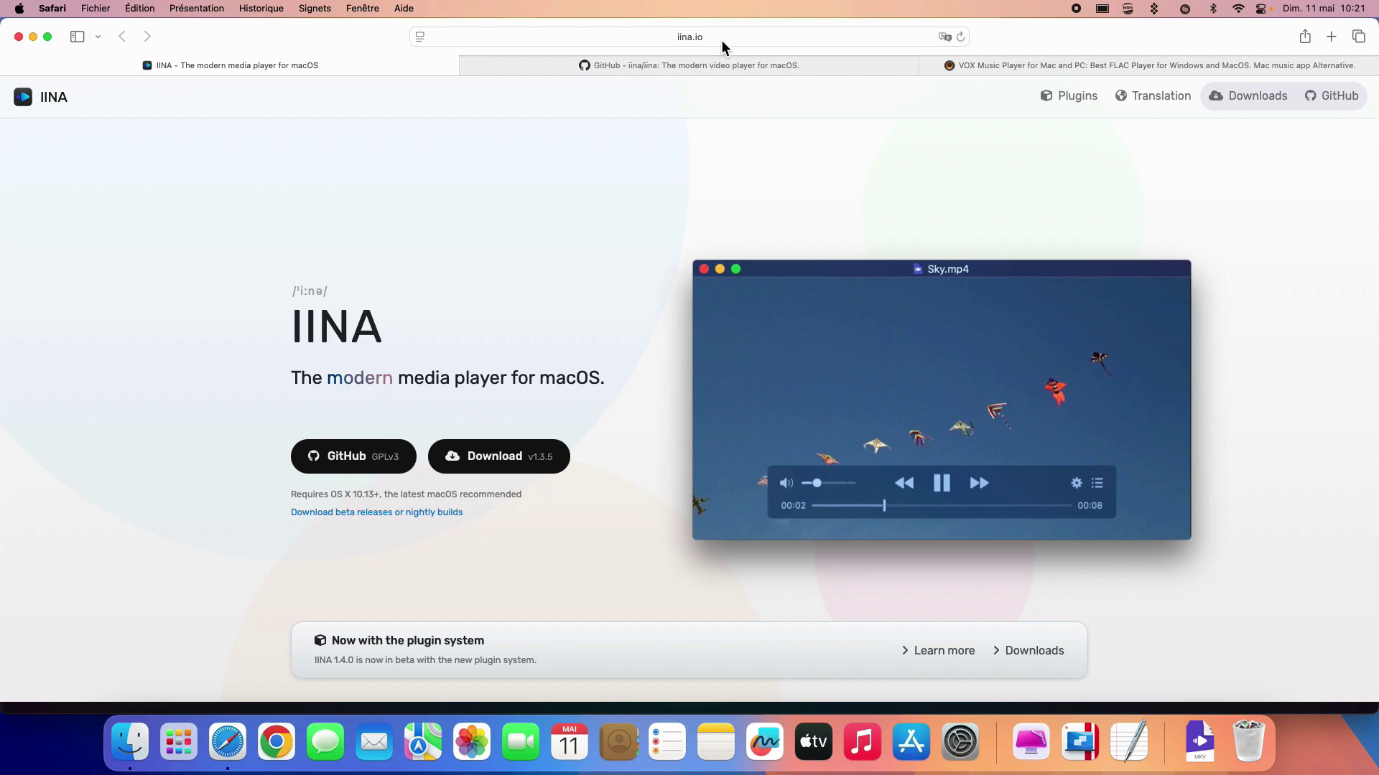
left_click(523, 457)
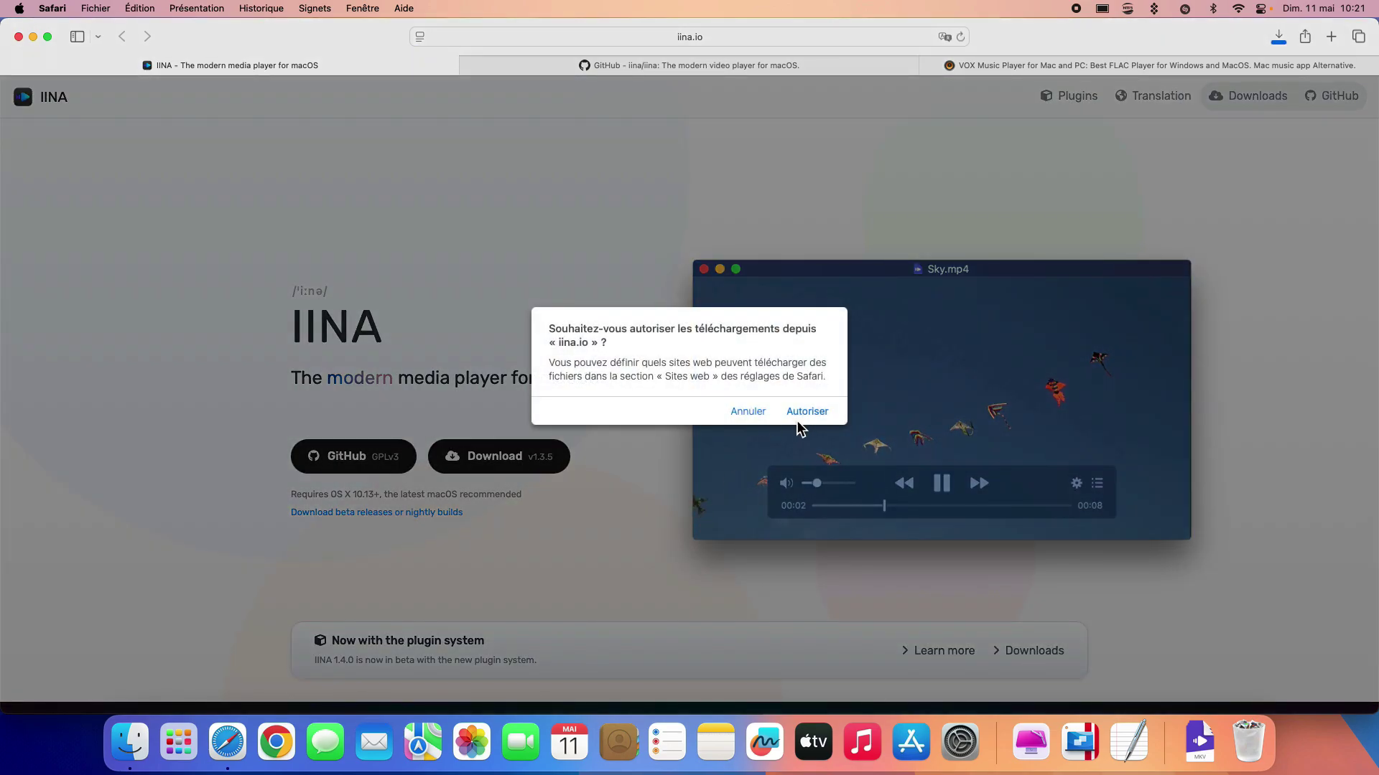
left_click(797, 419)
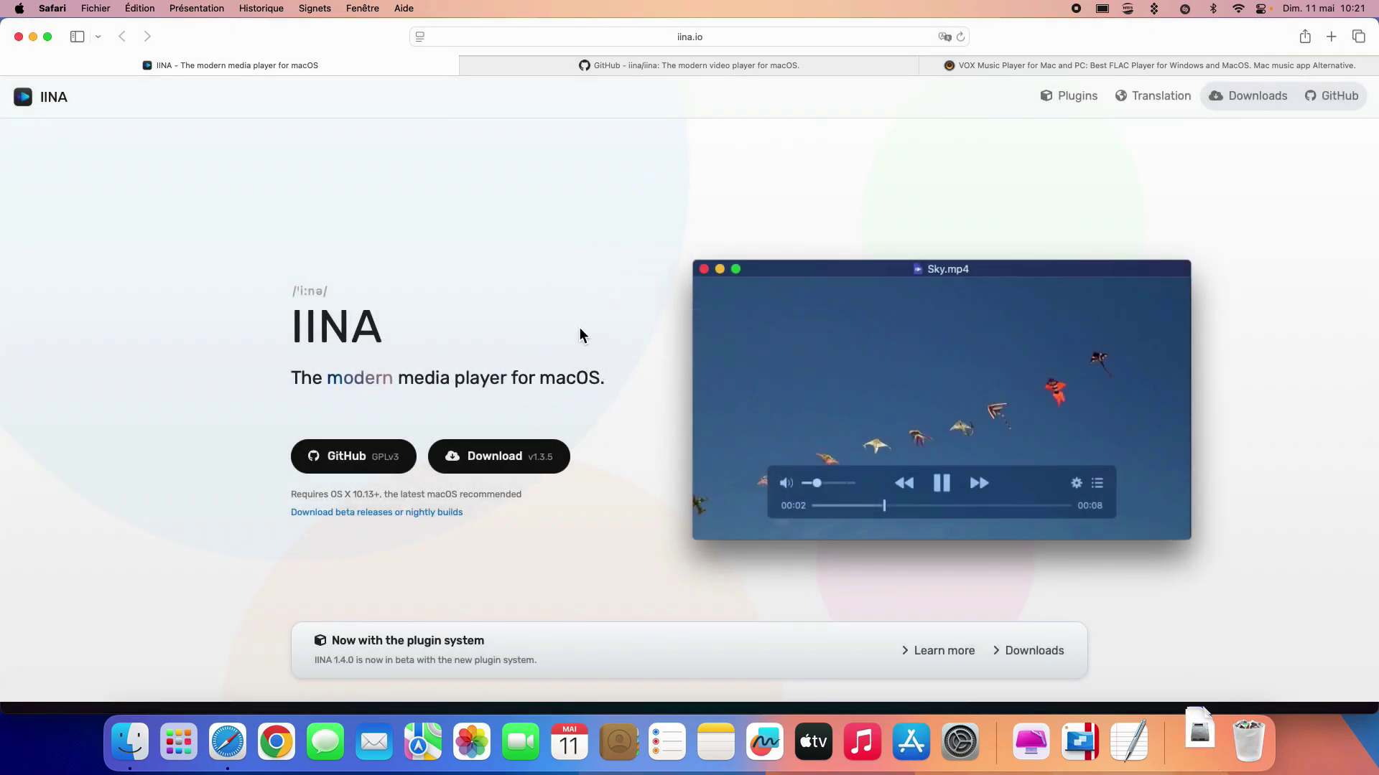
- Look through the feature presentation on the IINA website and minimize the browser window
scroll(502, 251, "down", 5)
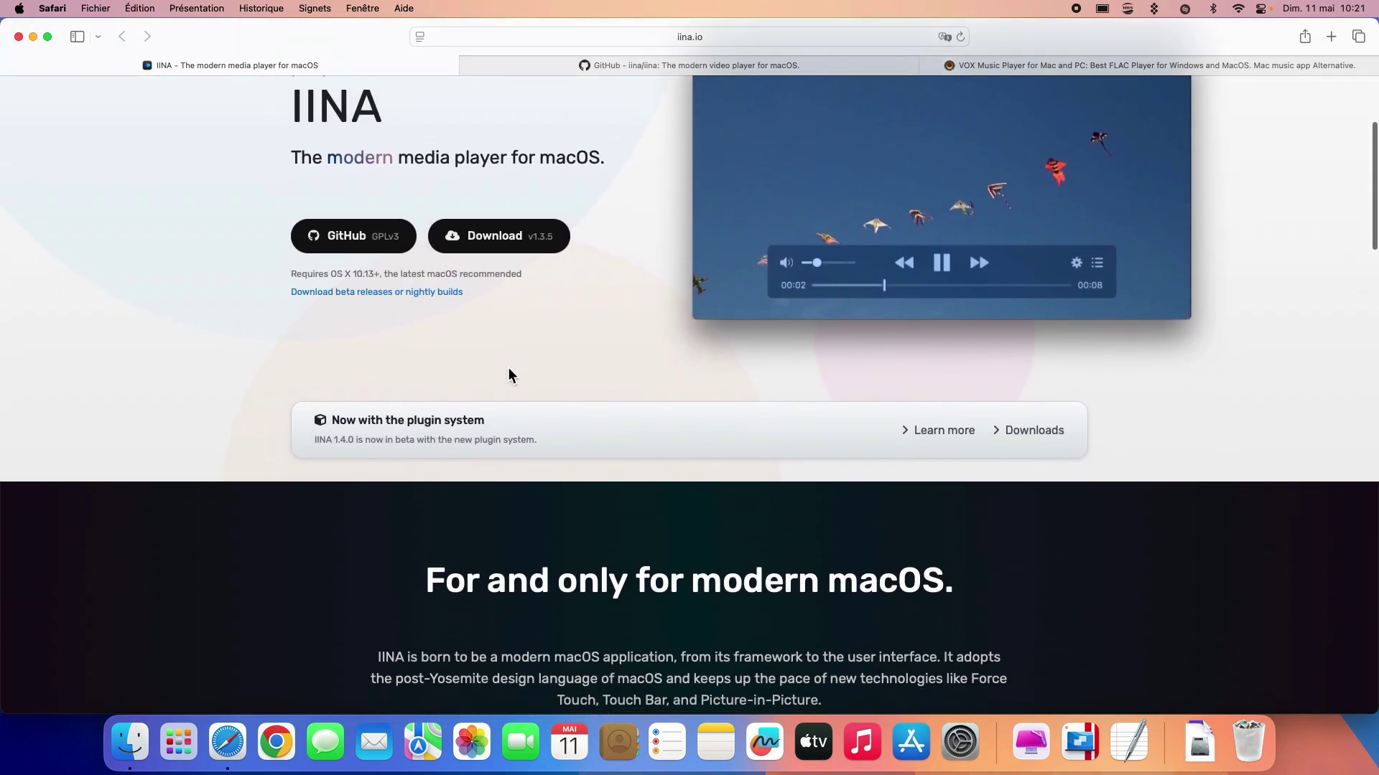
scroll(509, 375, "down", 2)
scroll(208, 162, "down", 3)
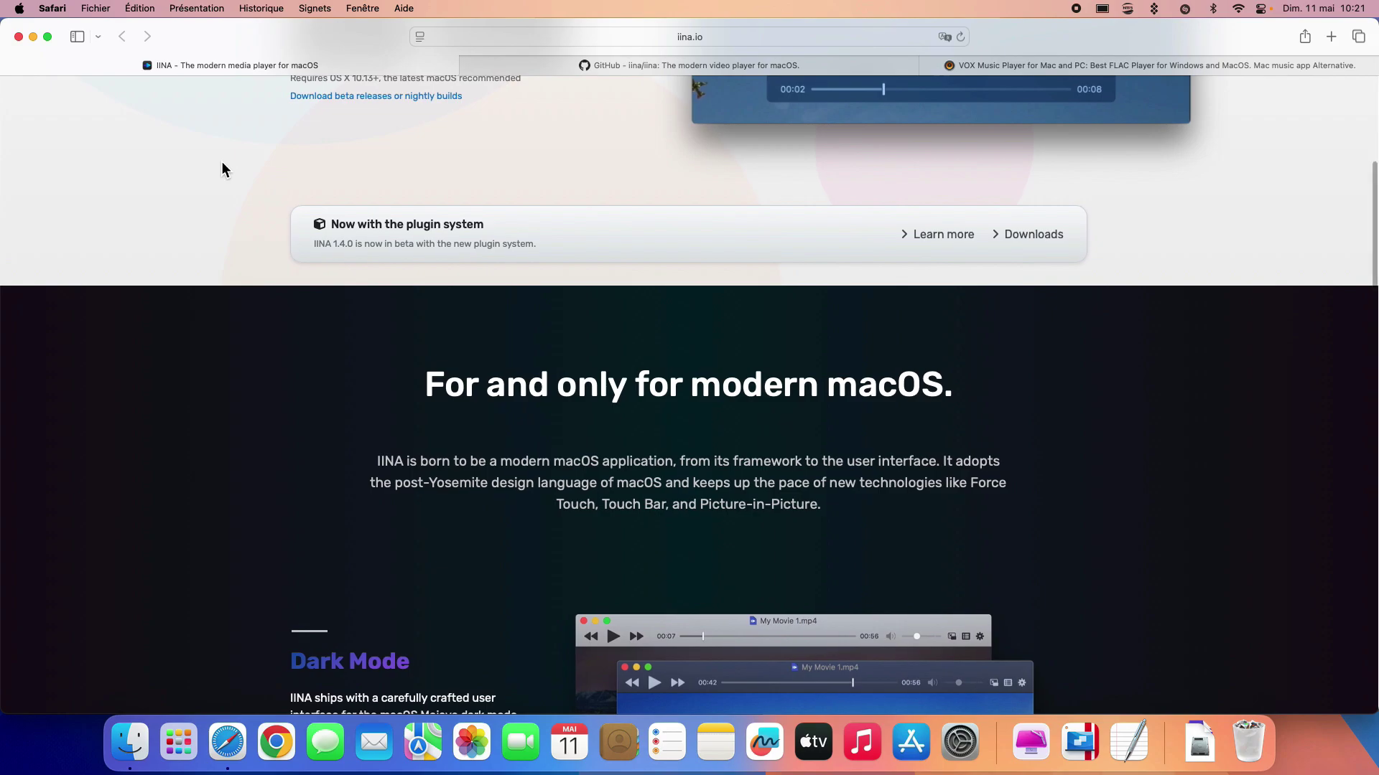
scroll(200, 154, "down", 10)
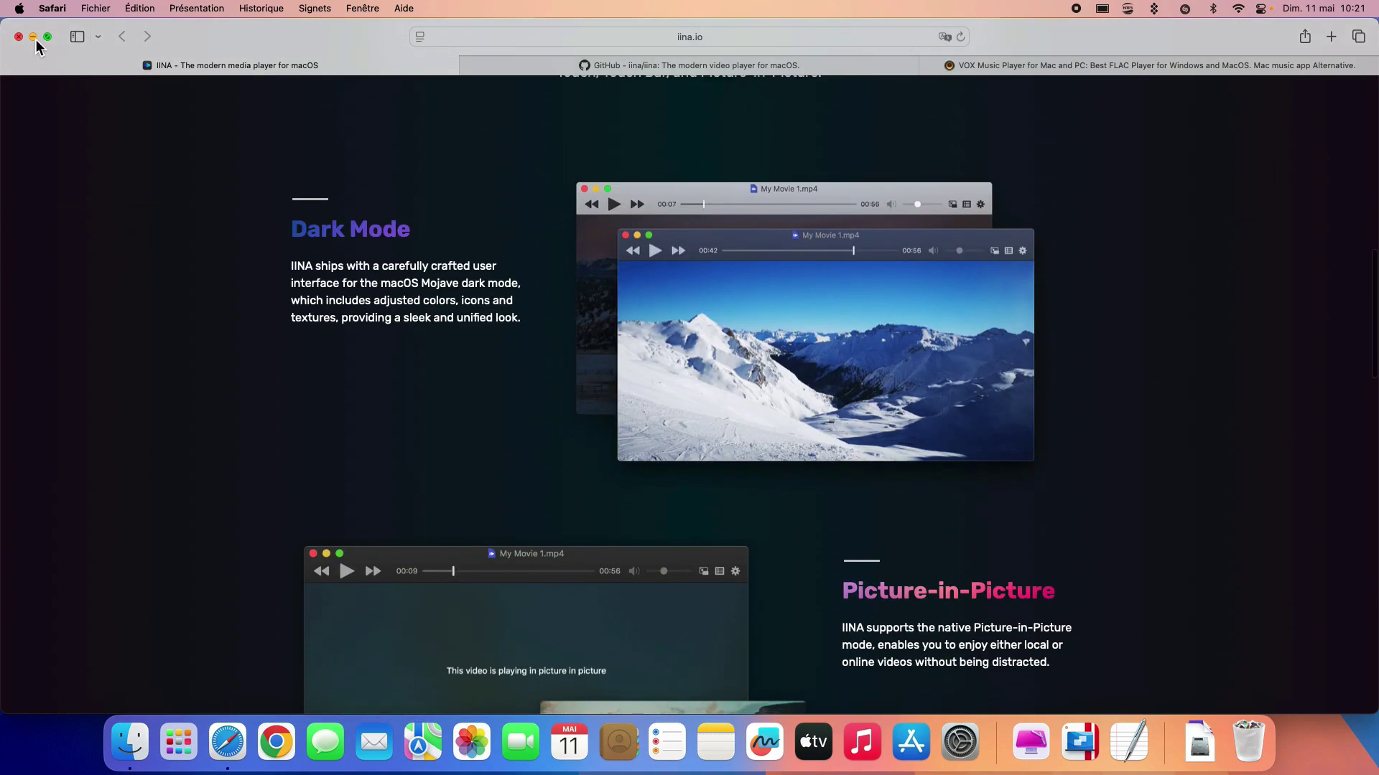
left_click(34, 37)
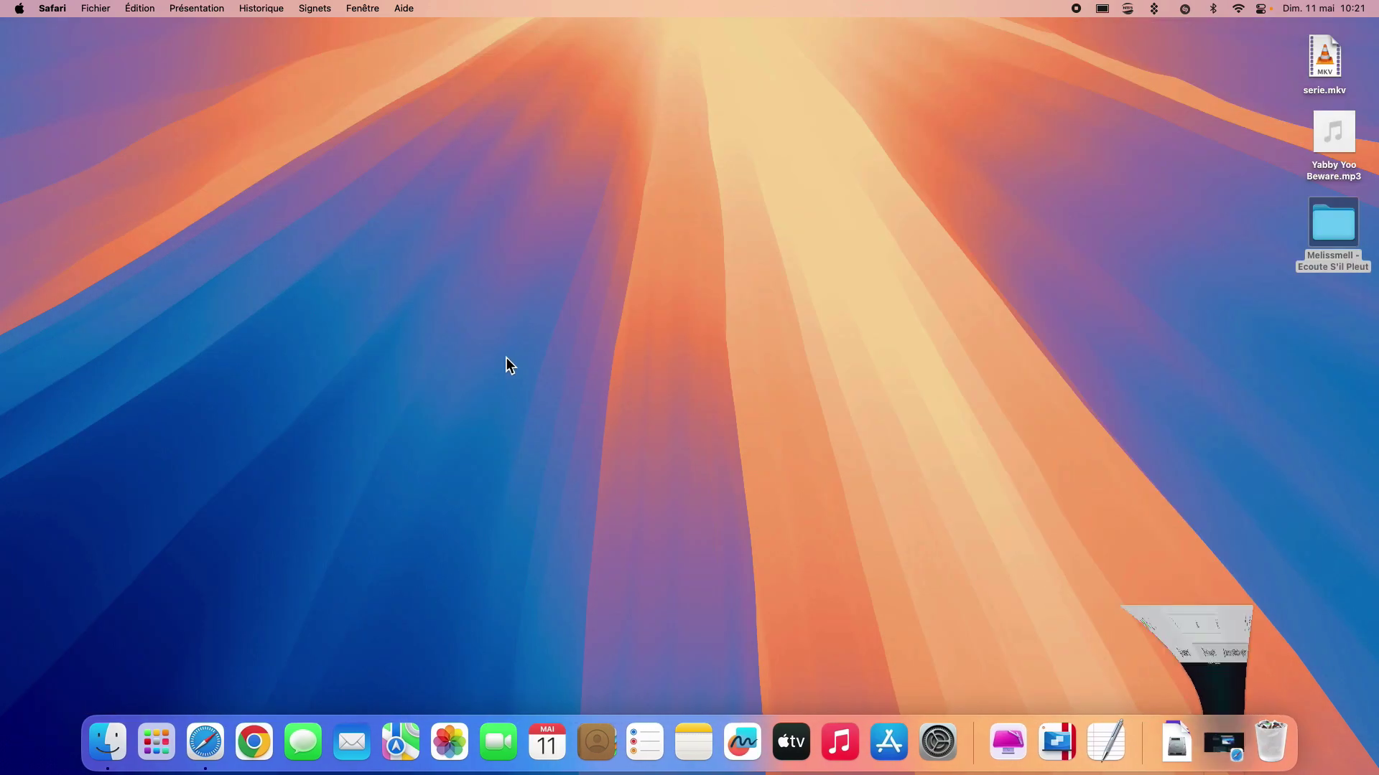
- Open the downloaded IINA.v1.3.5.dmg and copy IINA into the Applications folder
left_click(1181, 767)
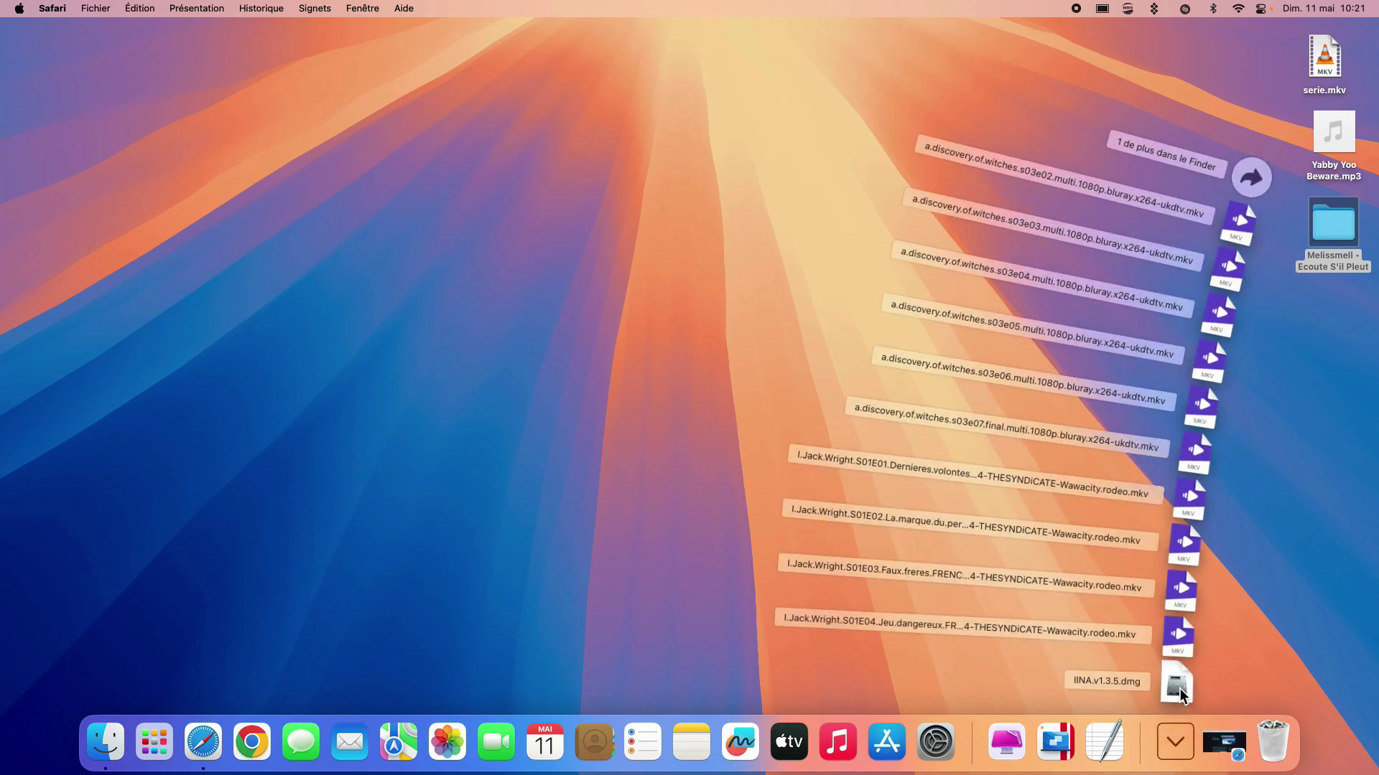
left_click(1176, 689)
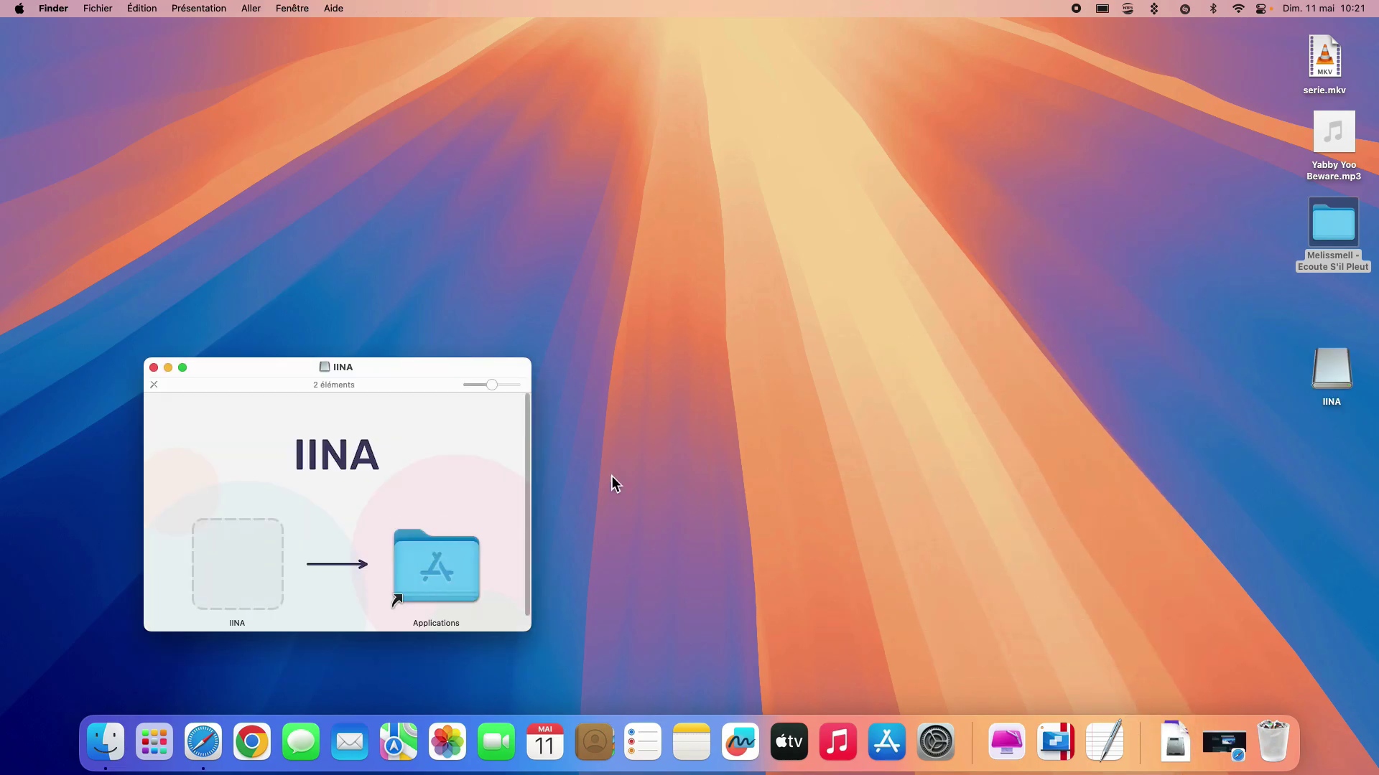
left_click_drag(289, 371, 493, 225)
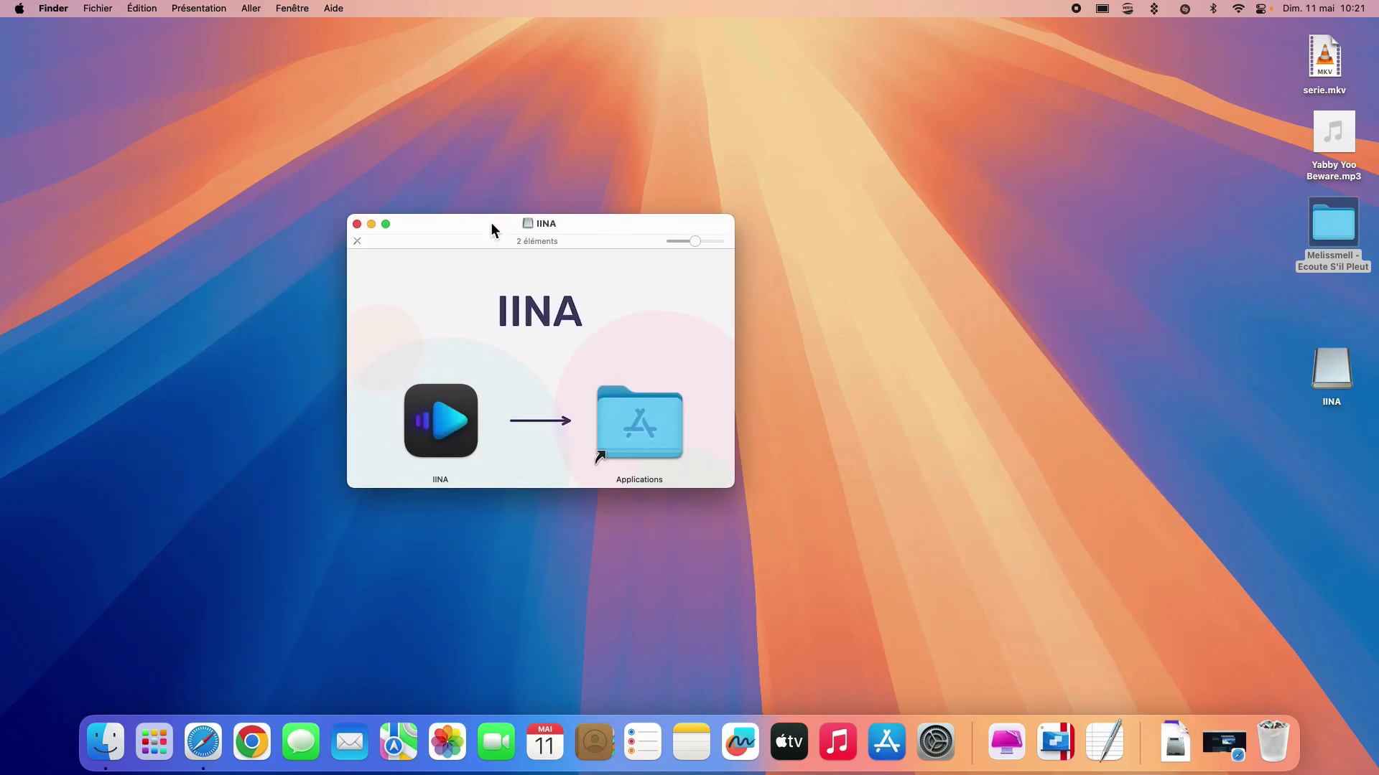
left_click_drag(439, 418, 632, 413)
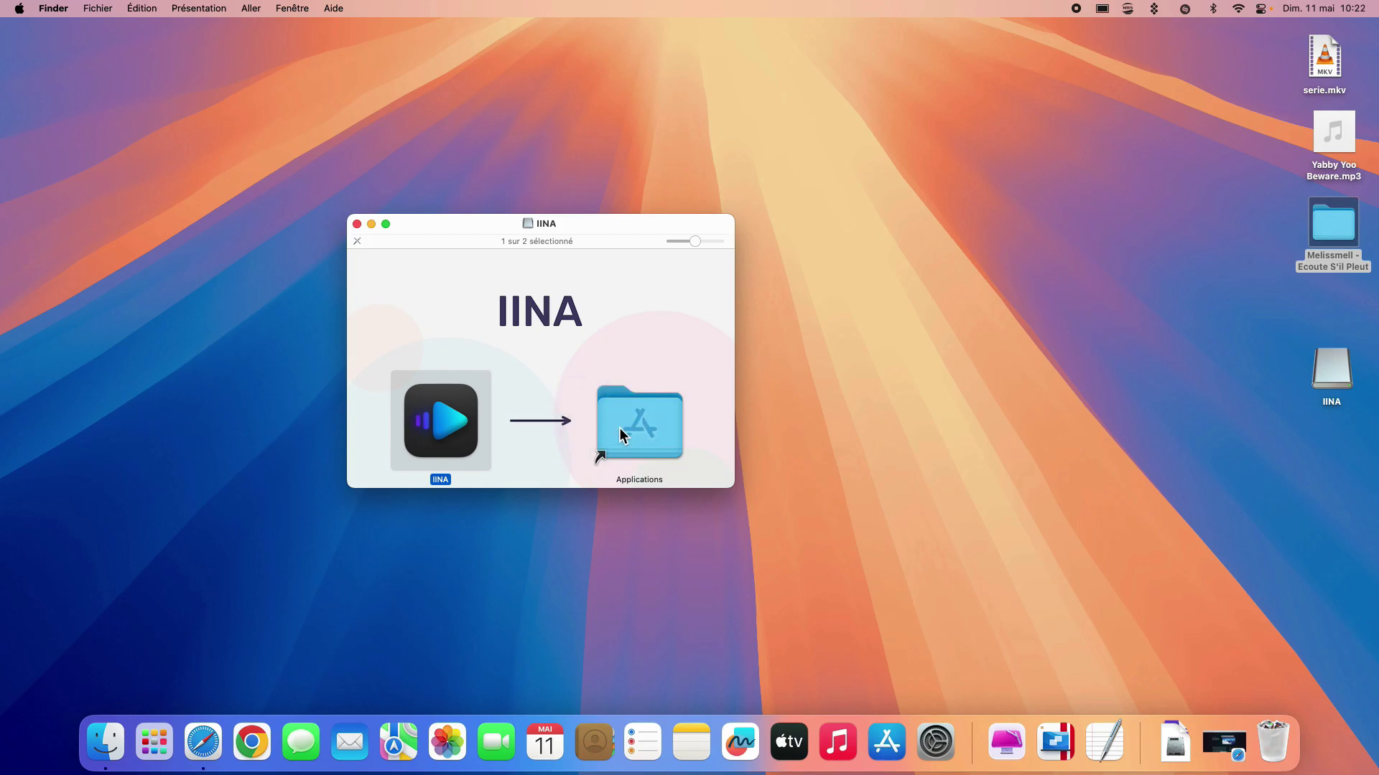
- Close the IINA installer window and eject the IINA disk image from the desktop
left_click(356, 225)
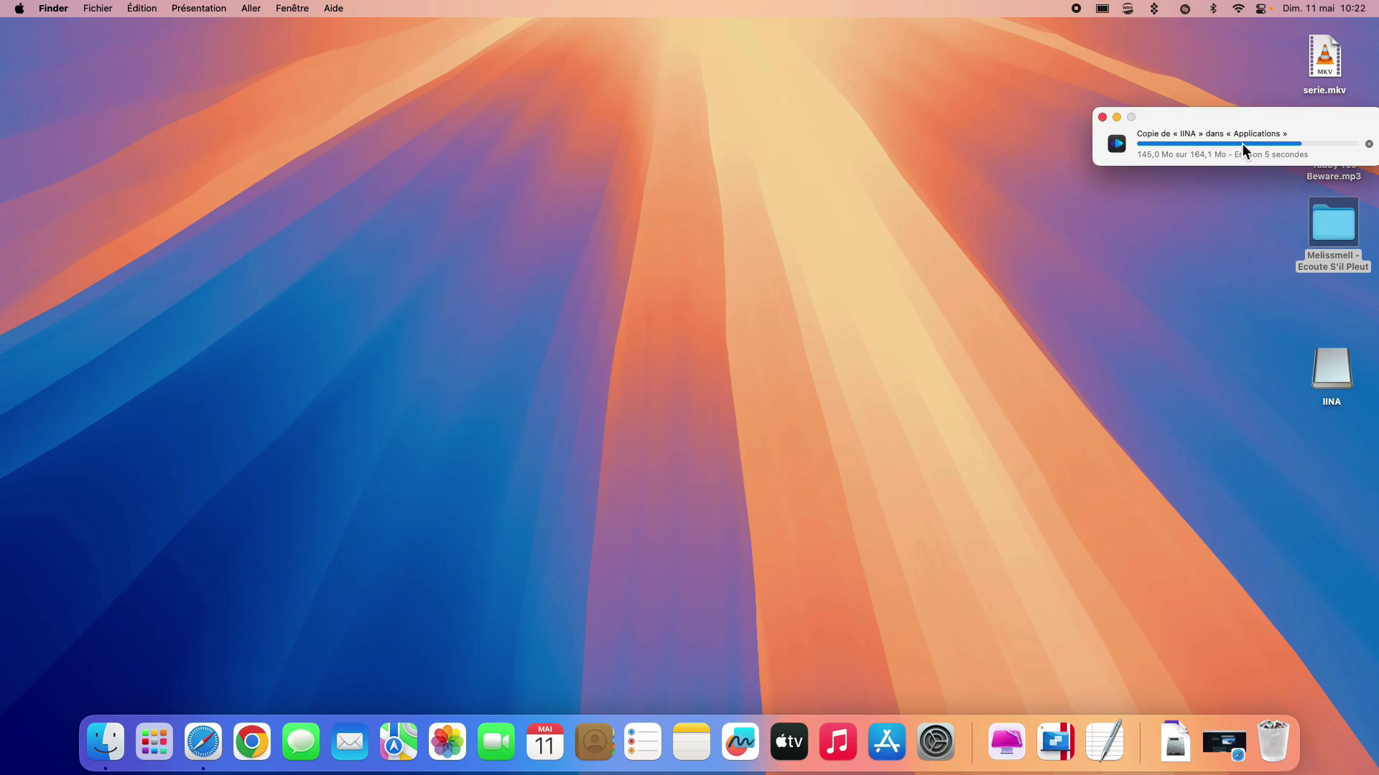
left_click_drag(1243, 144, 901, 197)
left_click(1321, 375)
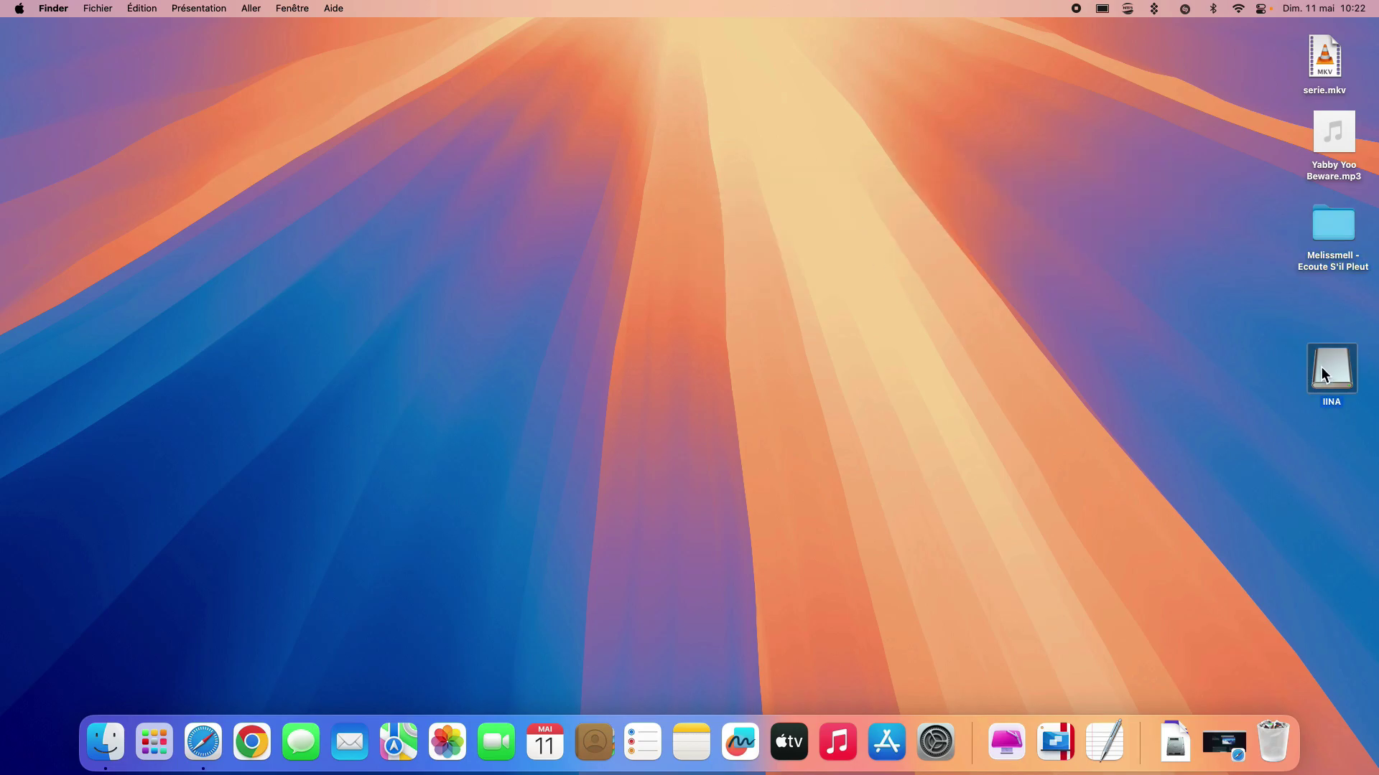
key("super+e")
- Launch IINA from the installed applications and confirm that it may be opened
left_click(154, 742)
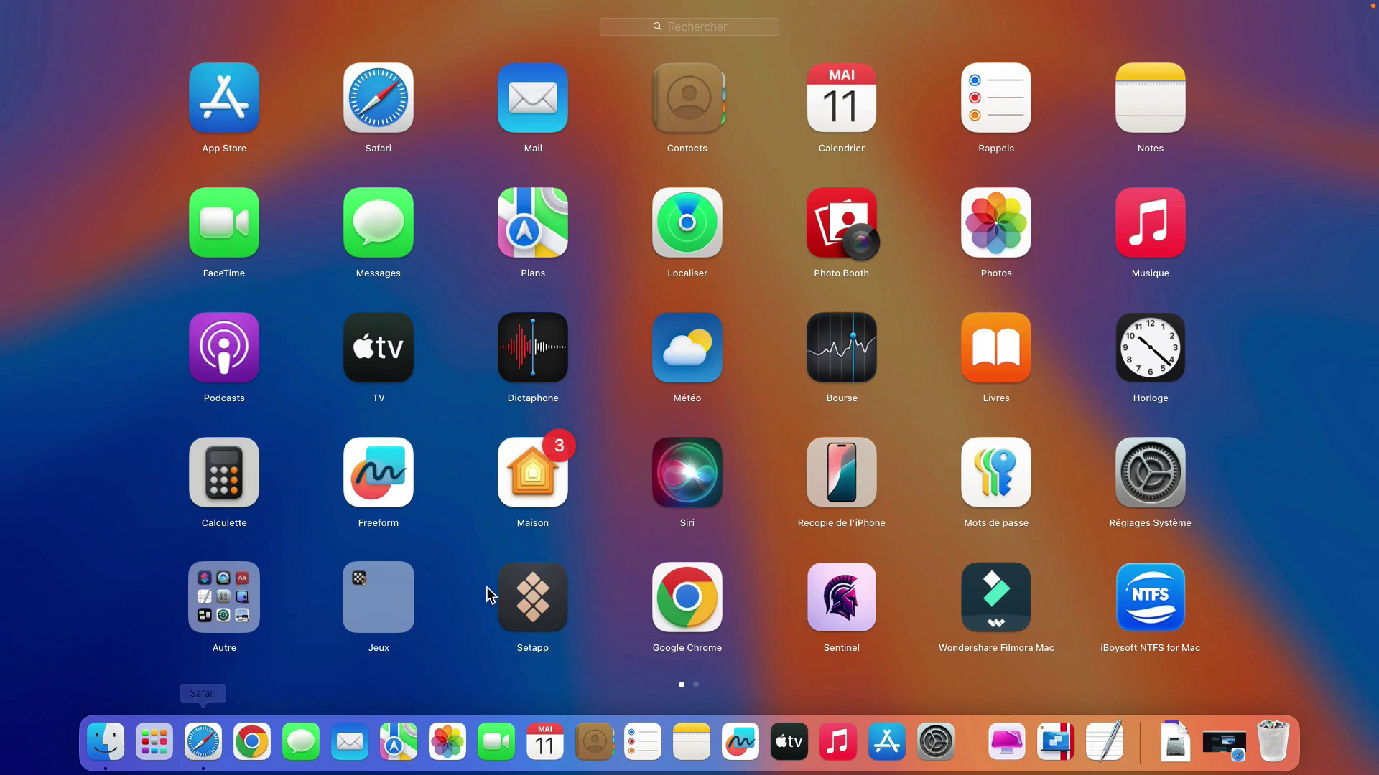
scroll(505, 593, "down", 2)
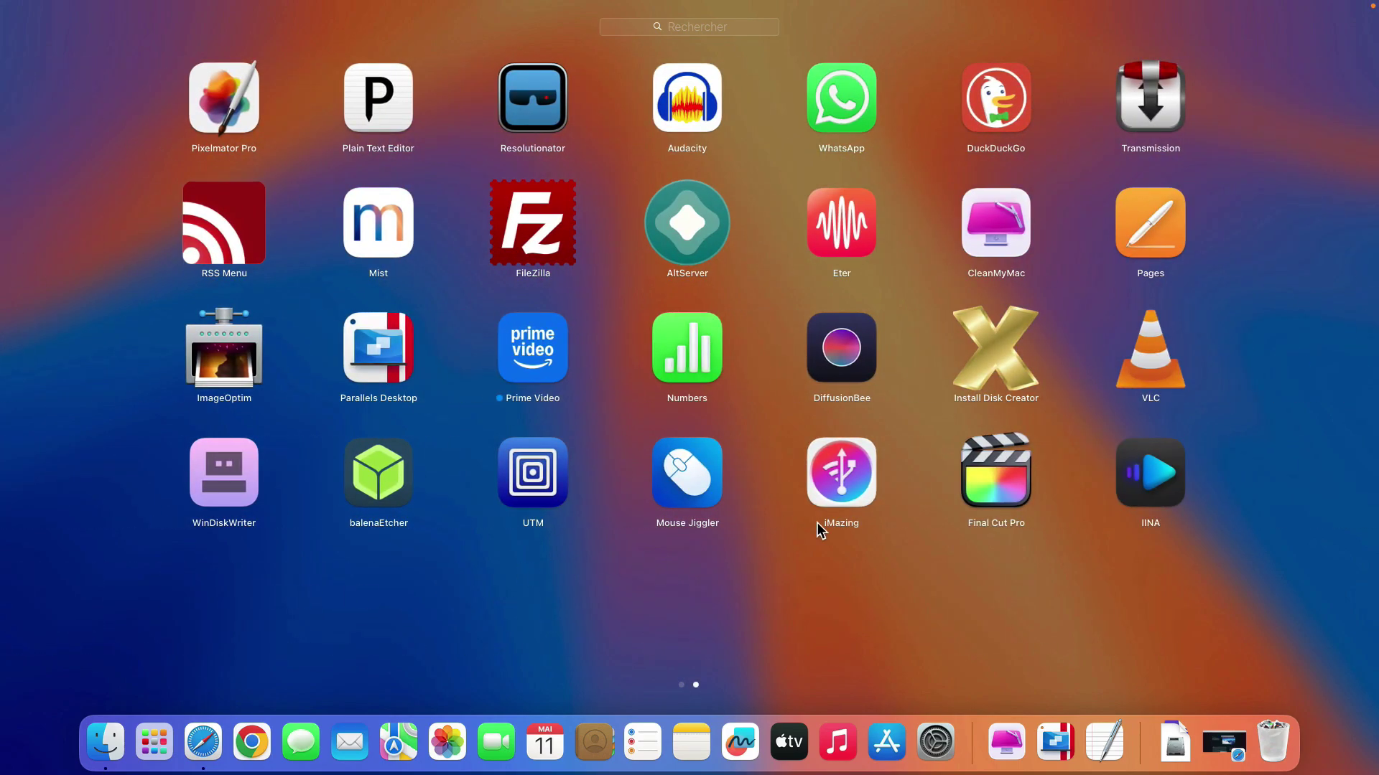
left_click(1148, 473)
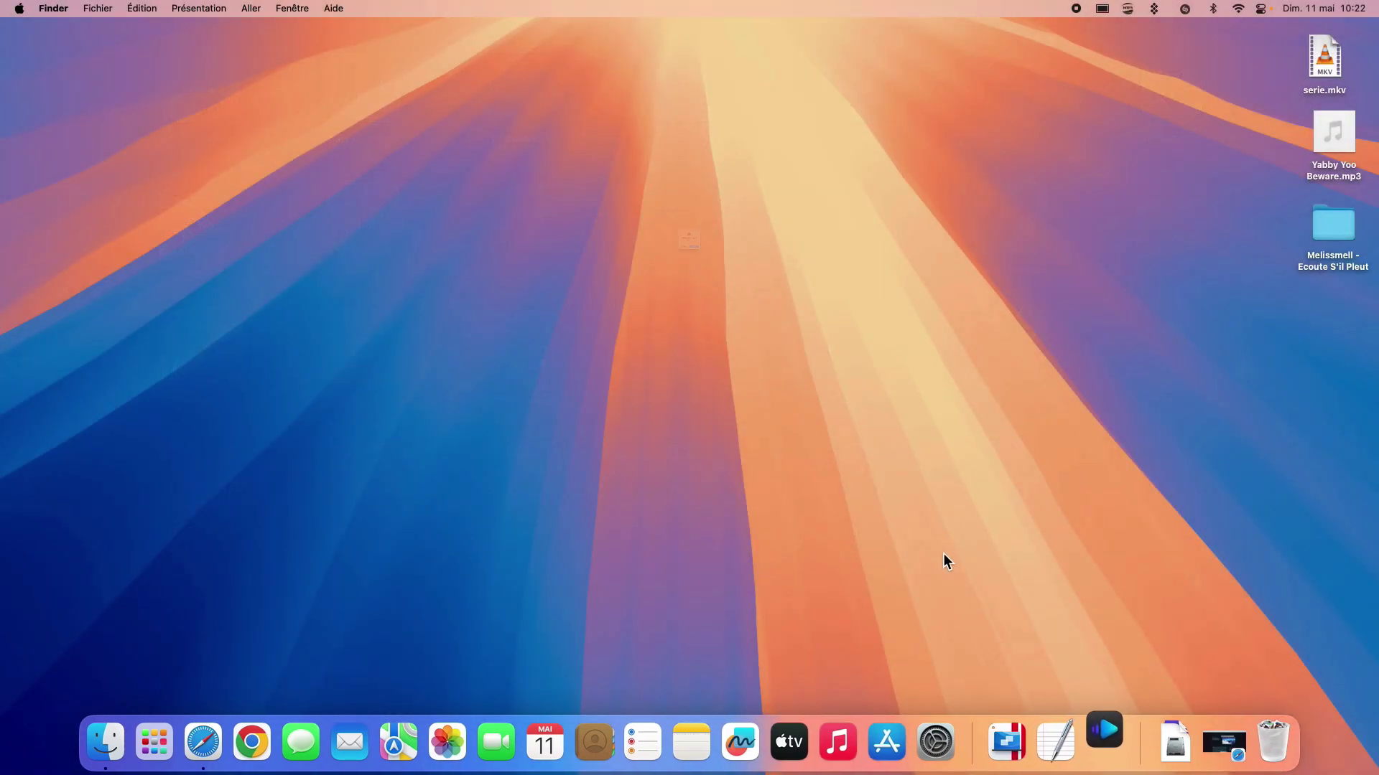
left_click(756, 316)
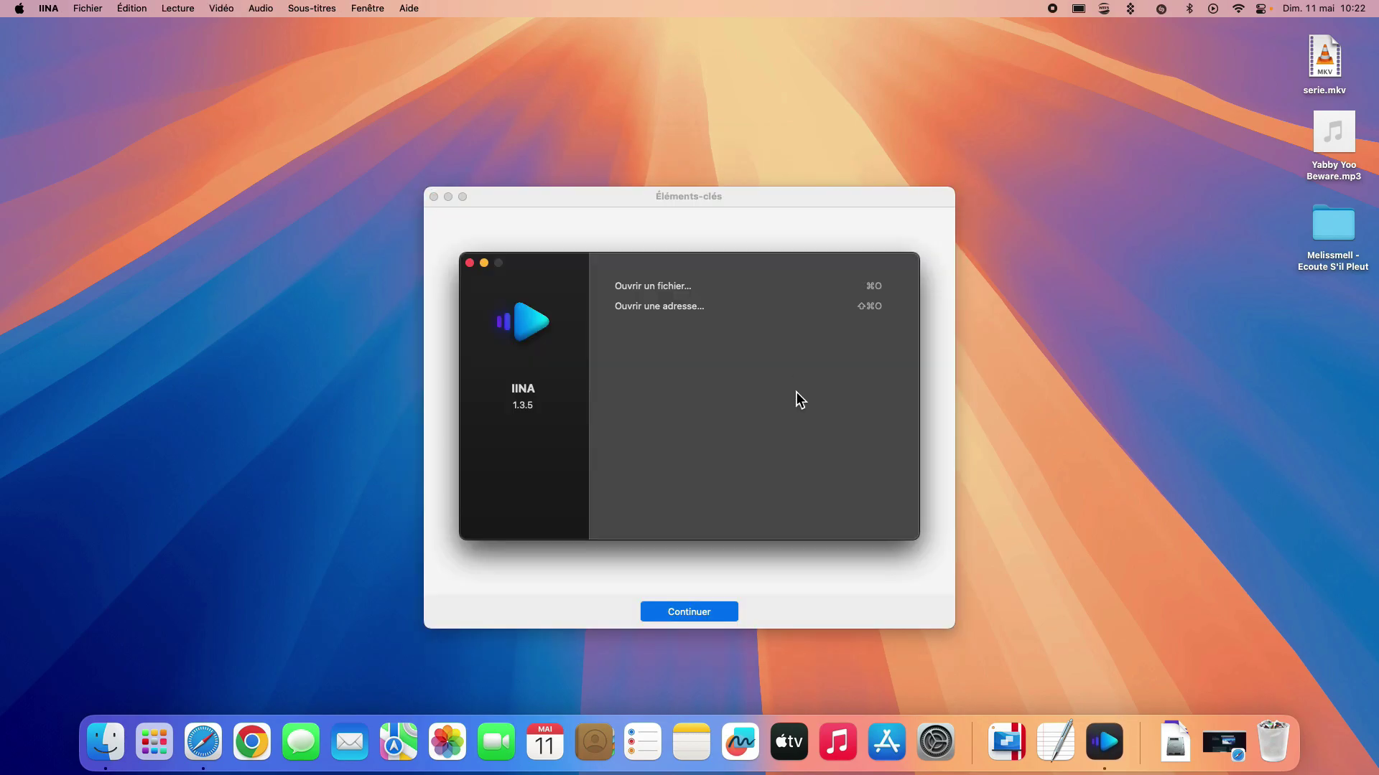
- Move the Éléments-clés window aside and open the full release notes for IINA v1.3.5
left_click_drag(617, 197, 364, 149)
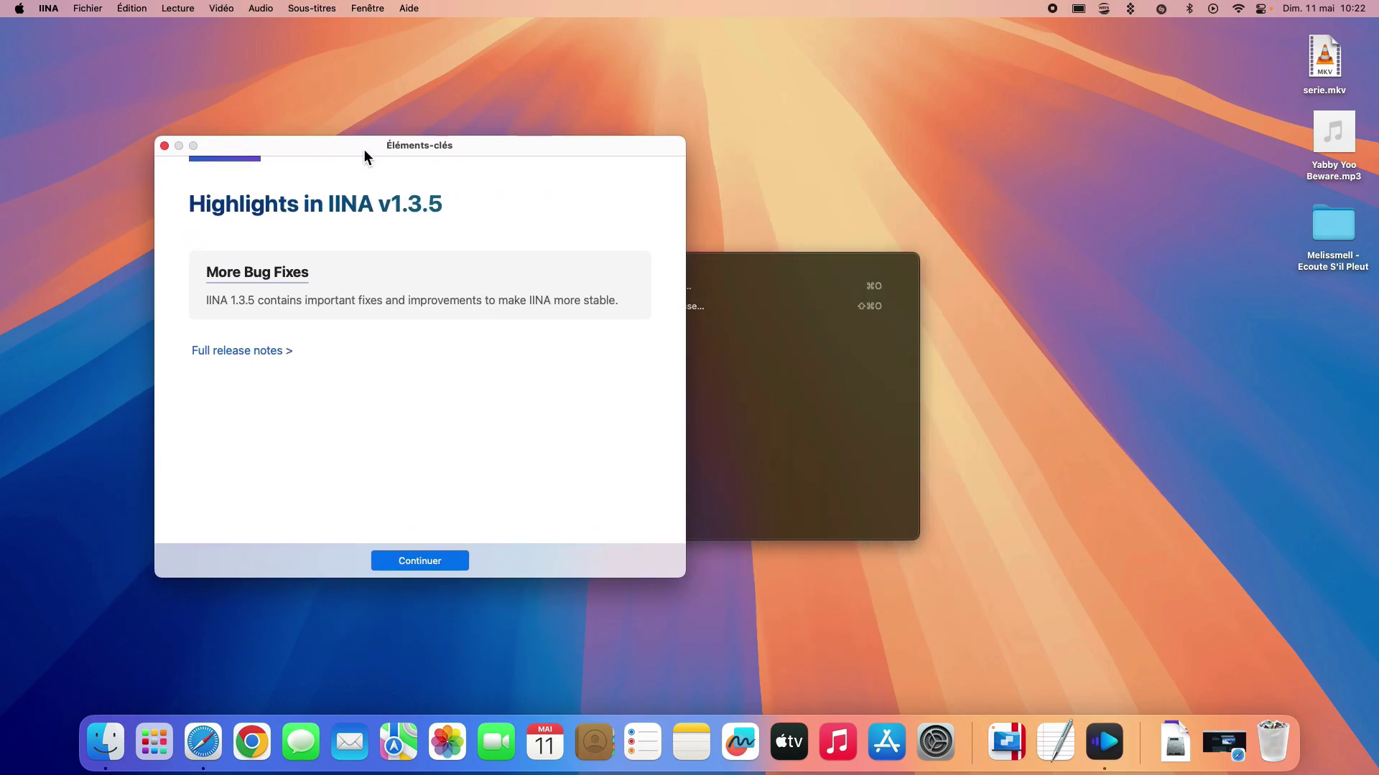
left_click(282, 353)
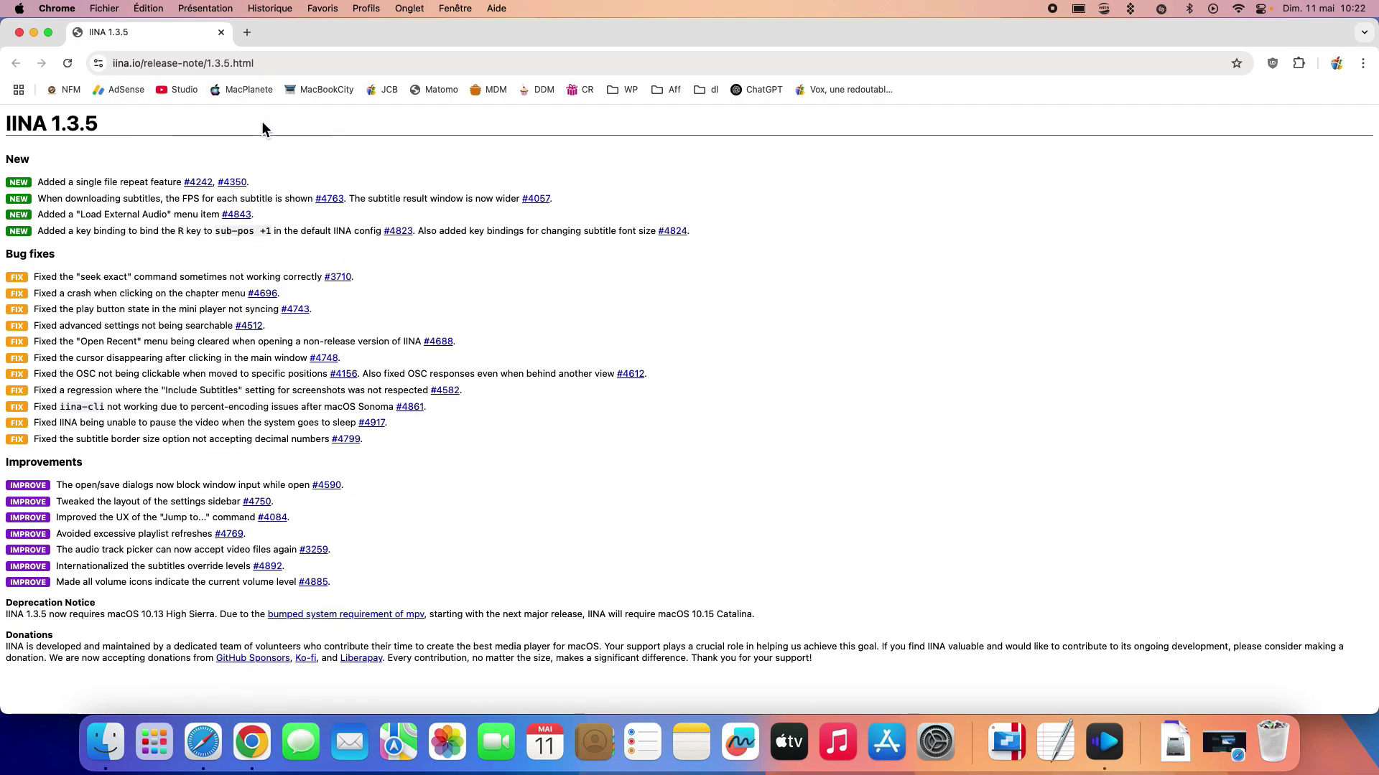
- Quit Google Chrome and dismiss the IINA Éléments-clés window
key("super+shift+b")
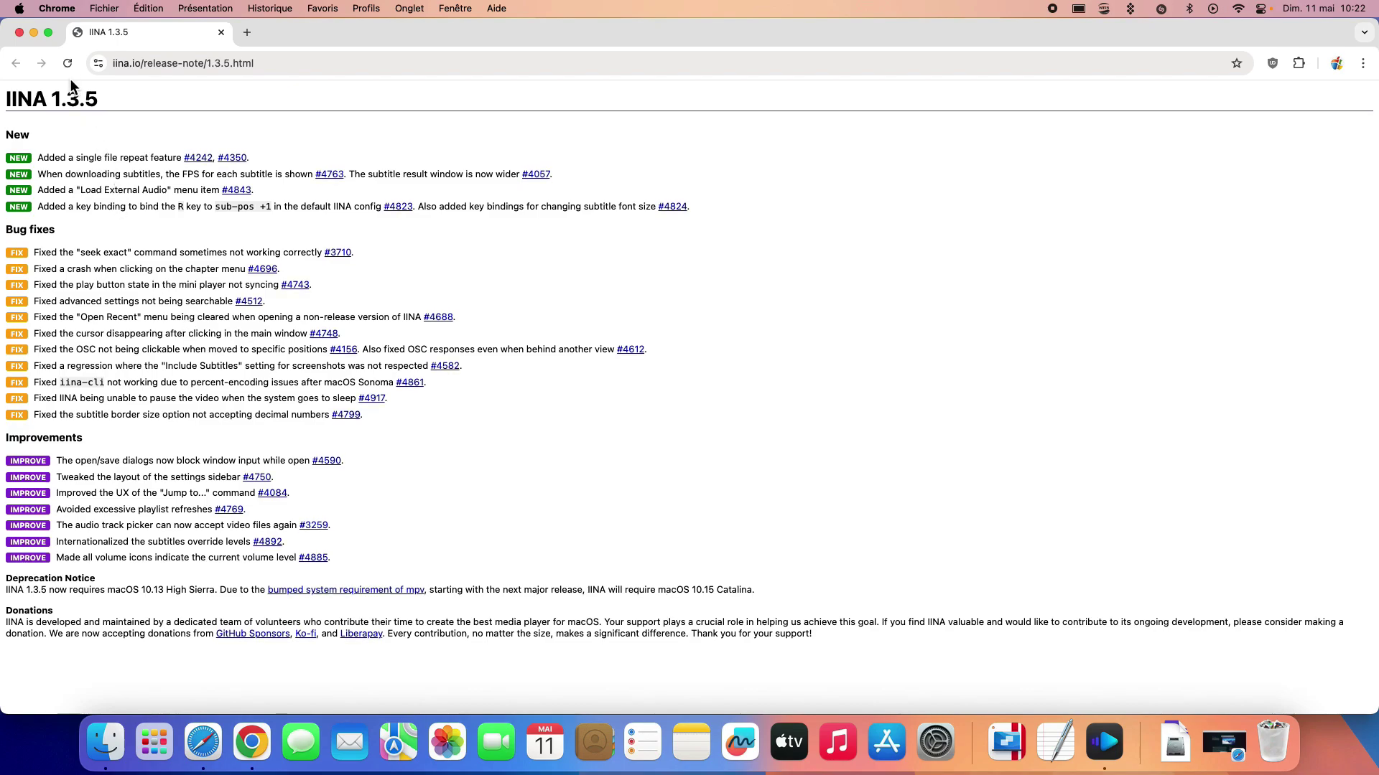
left_click(57, 8)
left_click(109, 219)
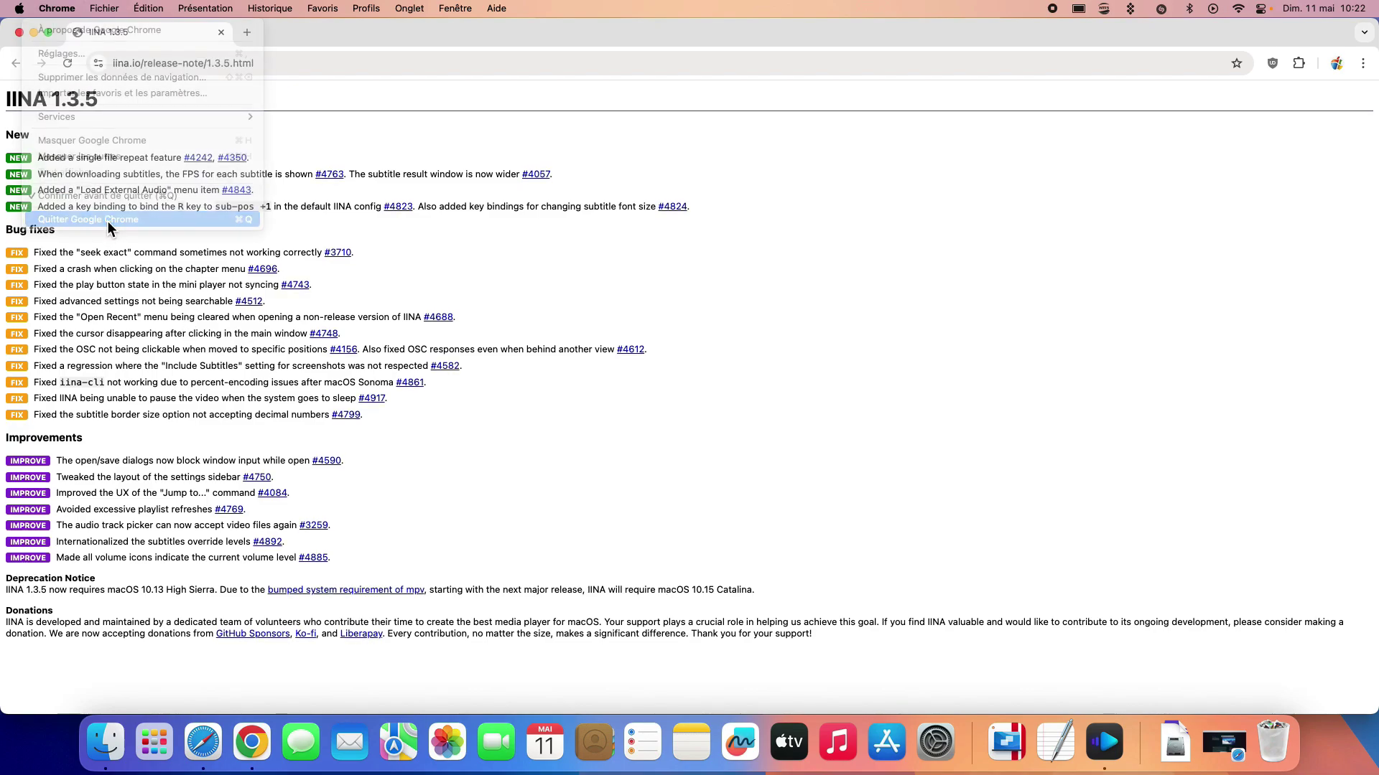
left_click(450, 566)
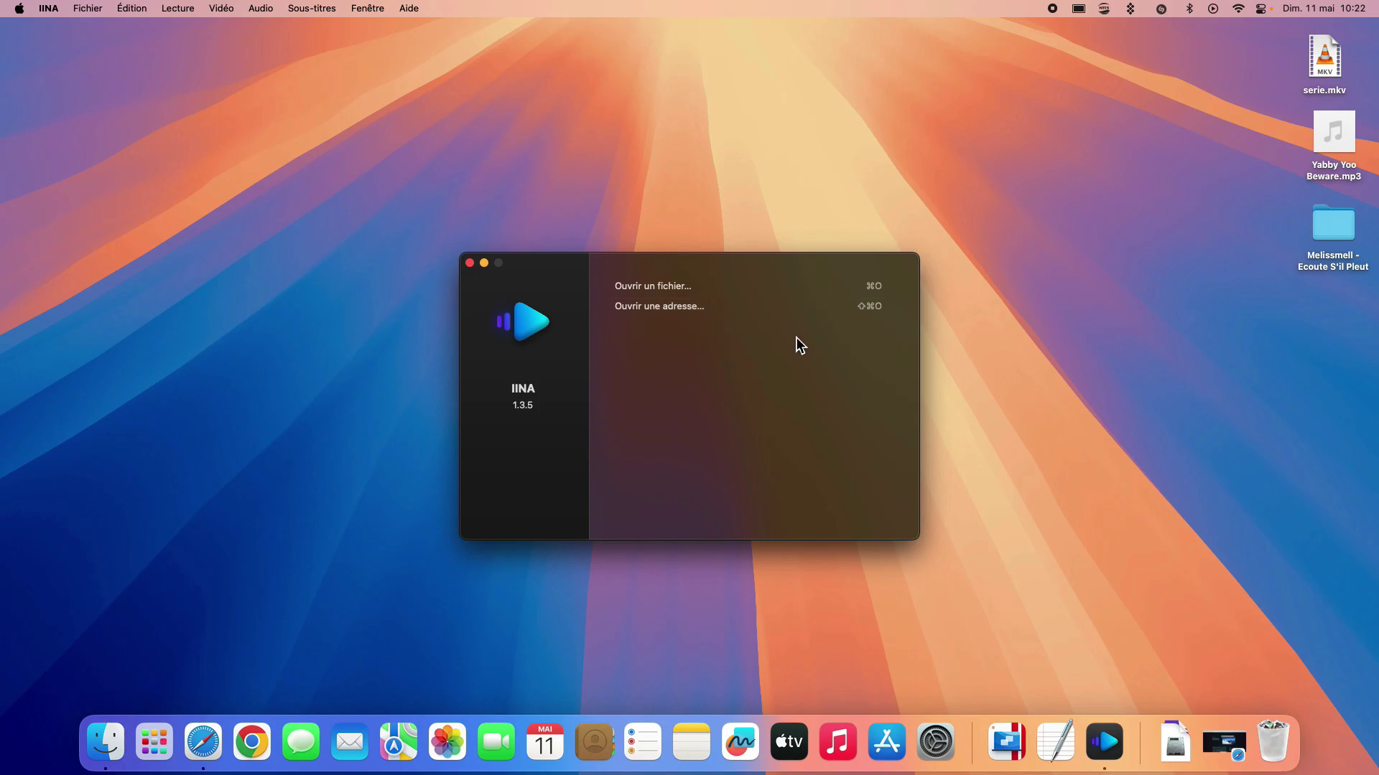
- Open Yabby Yoo Beware.mp3 from the desktop with IINA and move the music player to the upper middle of the desktop
left_click_drag(688, 270, 700, 224)
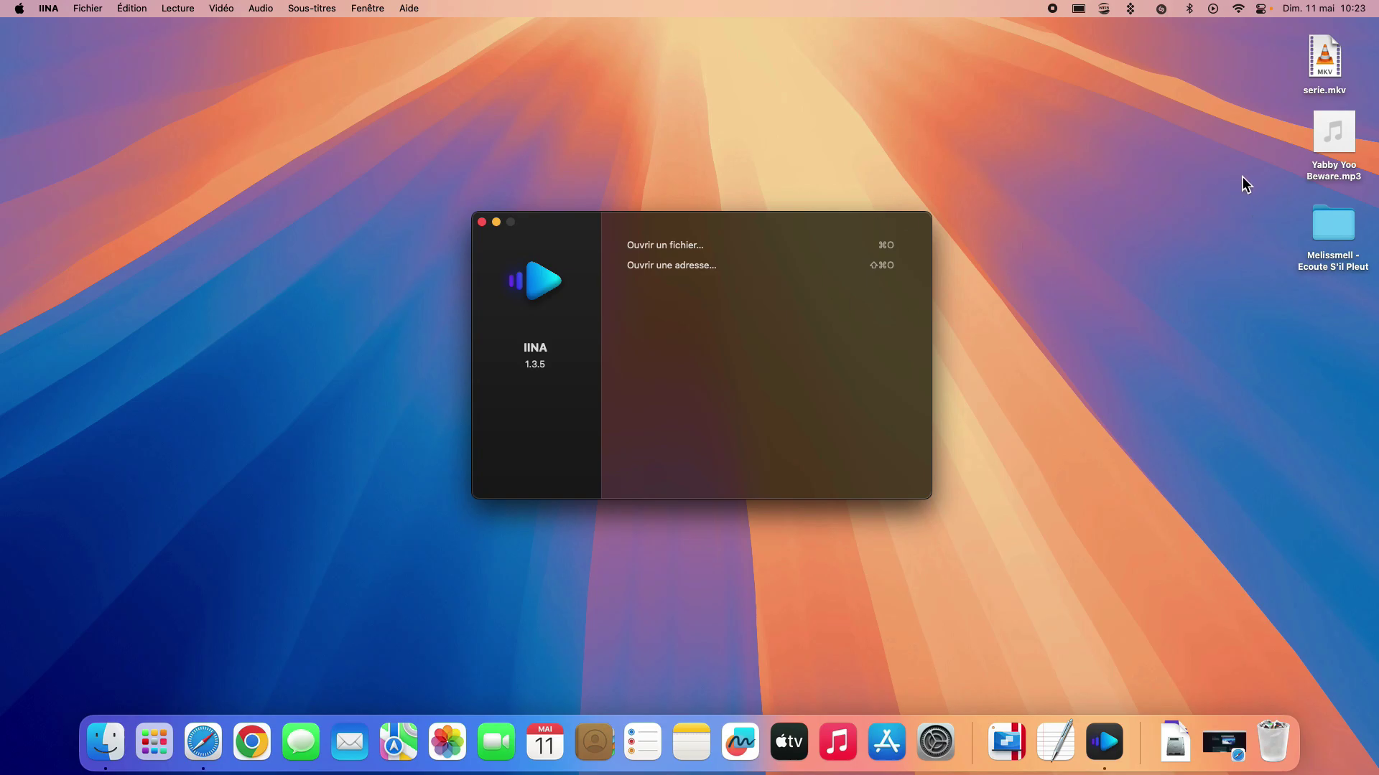
left_click(1318, 143)
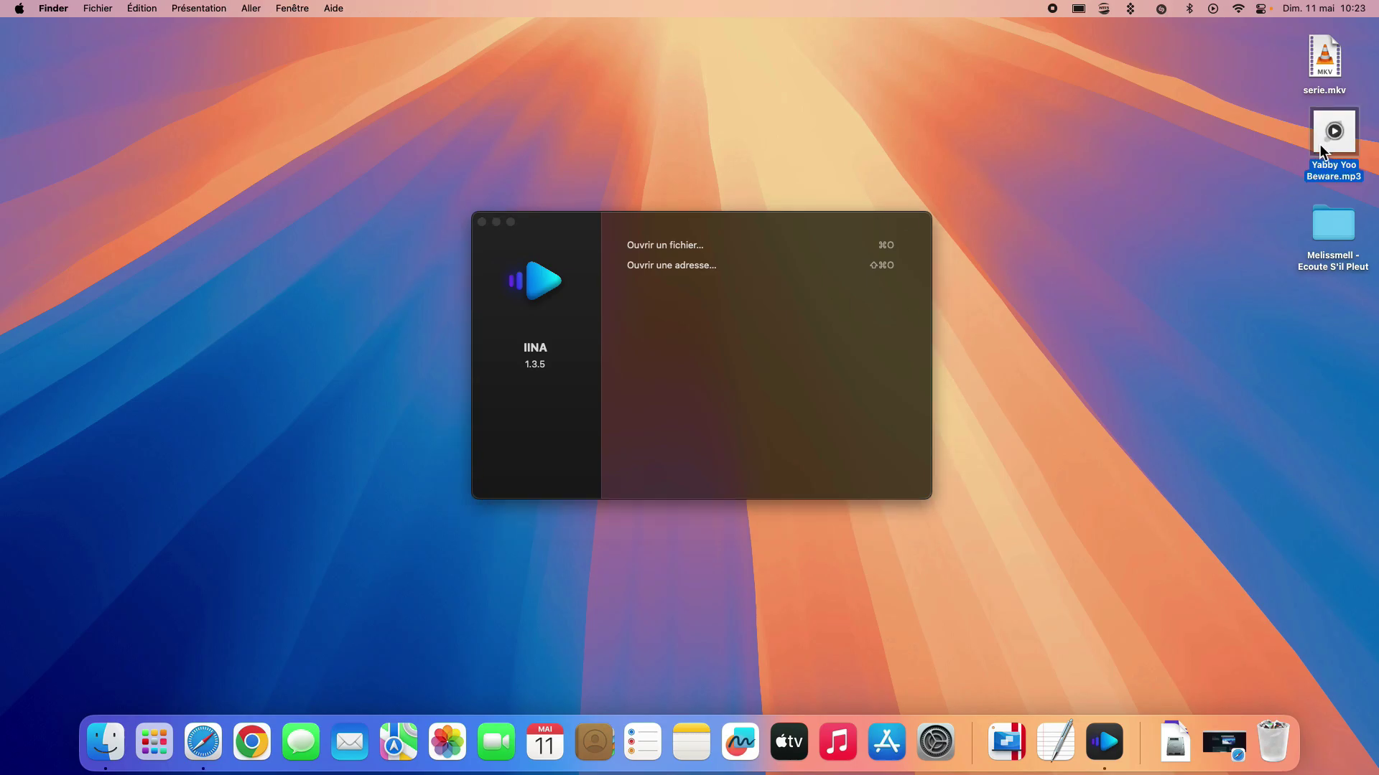
right_click(1318, 145)
mouse_move(1258, 168)
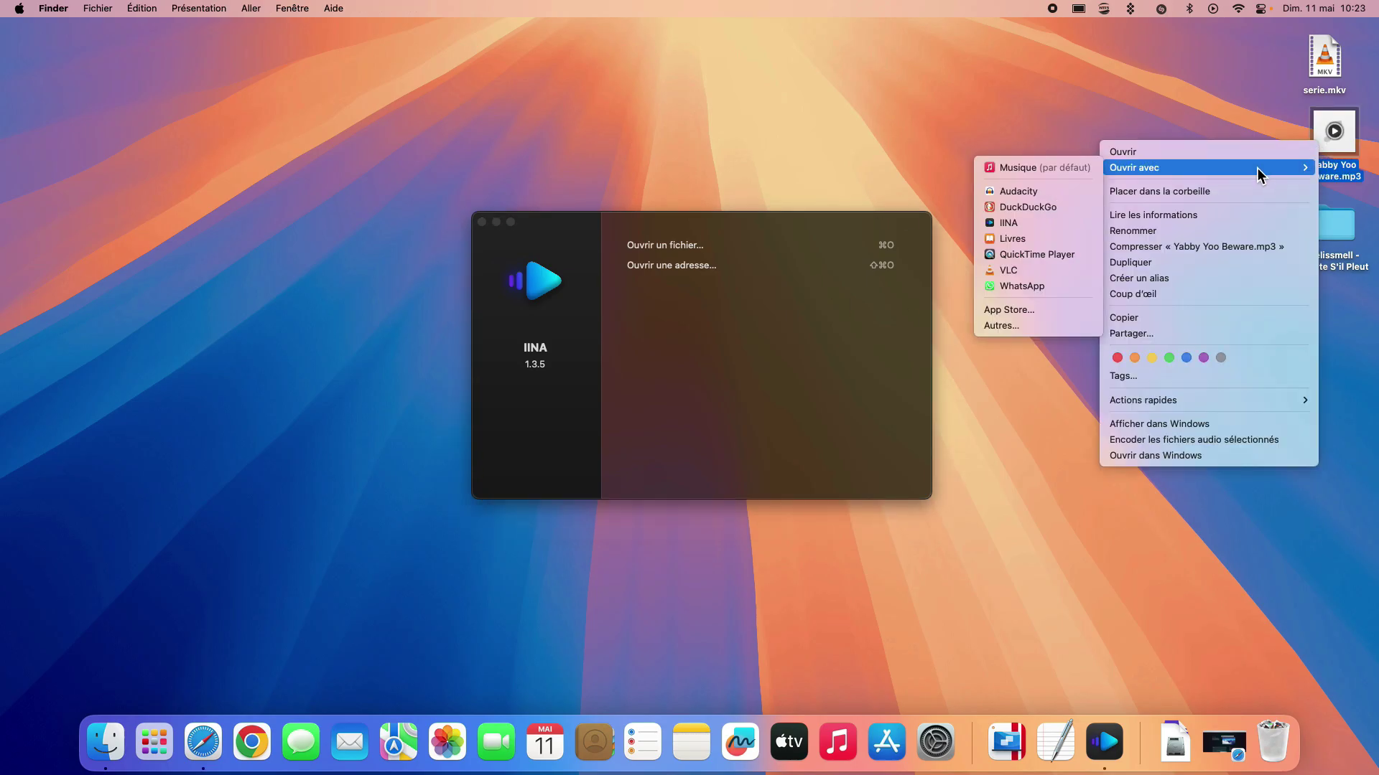
left_click(1018, 224)
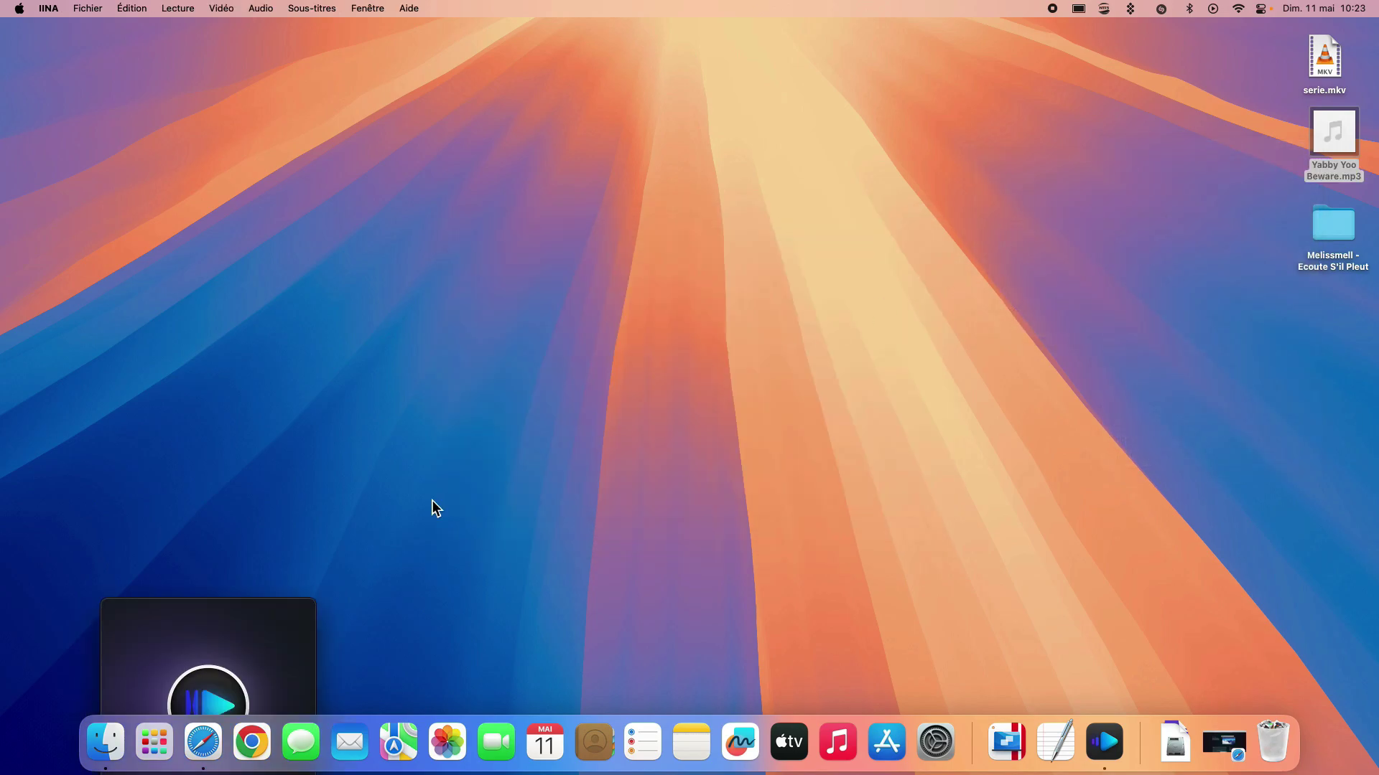
left_click_drag(227, 623, 714, 193)
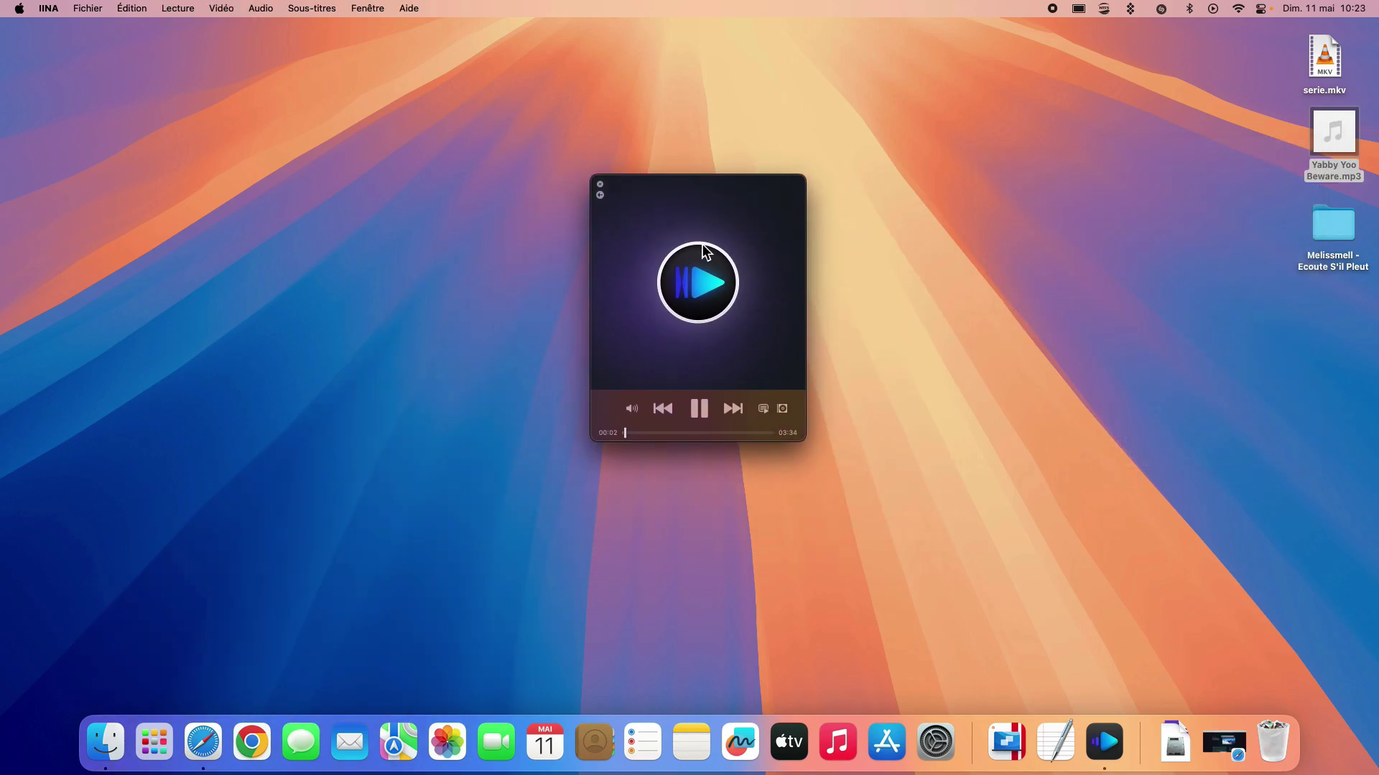
- Show the playlist in the music player and add the desktop folder Melissmell - Ecoute S'il Pleut to it
mouse_move(807, 444)
left_click(764, 411)
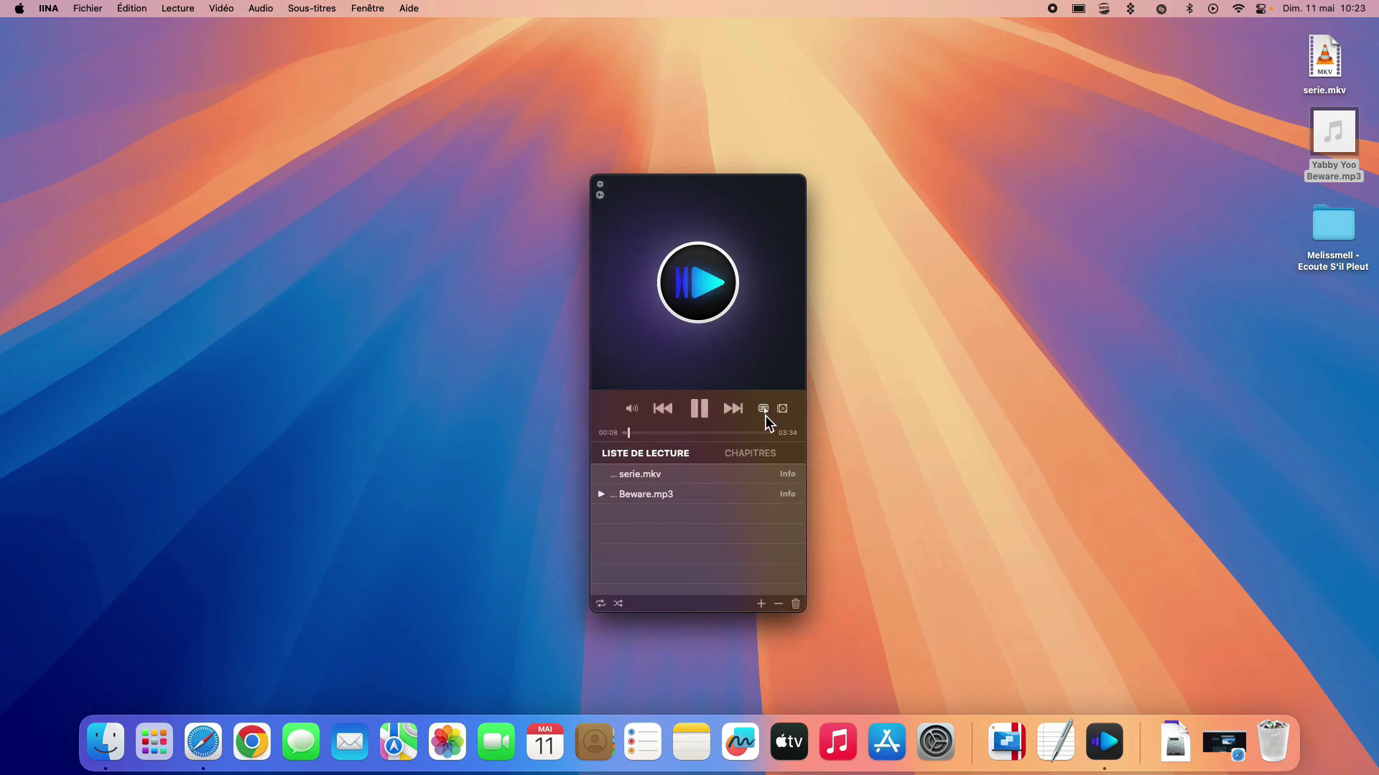
left_click_drag(690, 190, 659, 59)
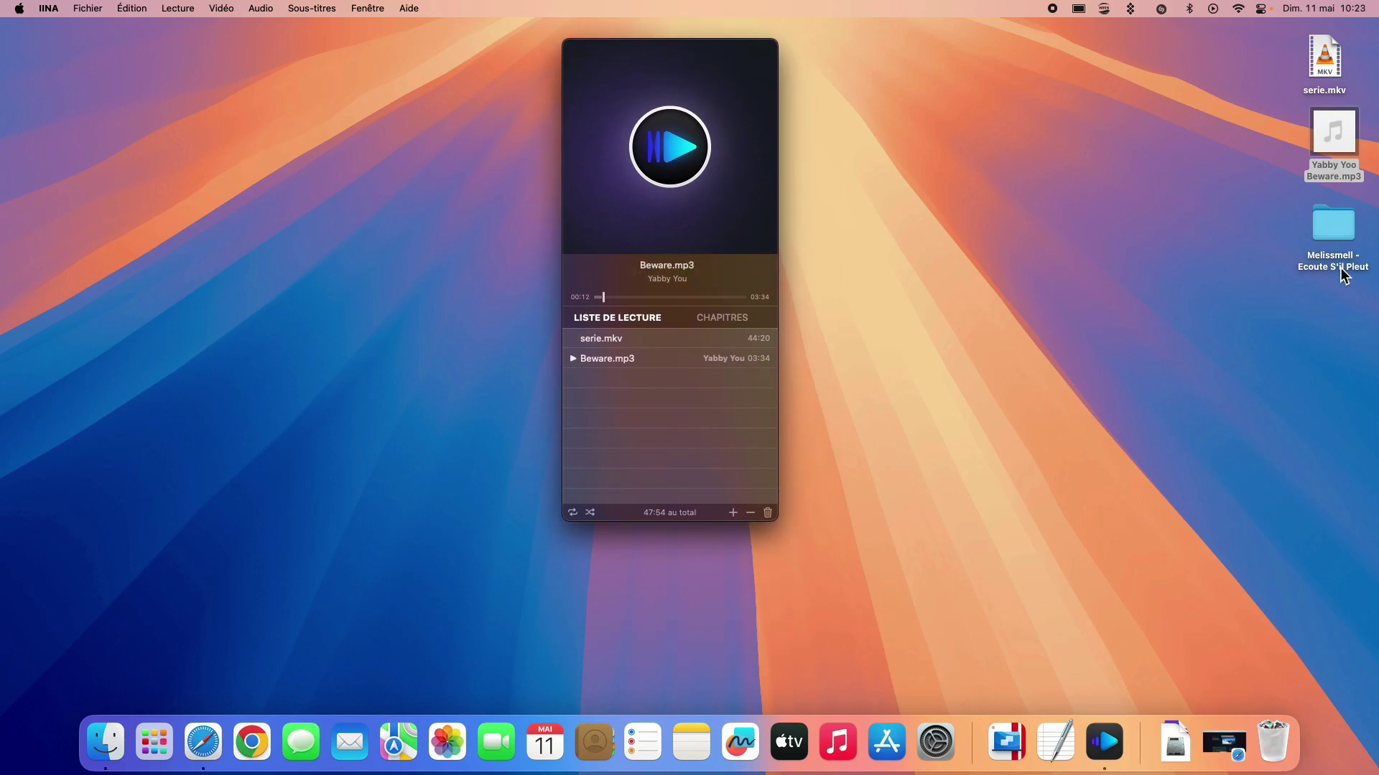
left_click_drag(1340, 242, 636, 426)
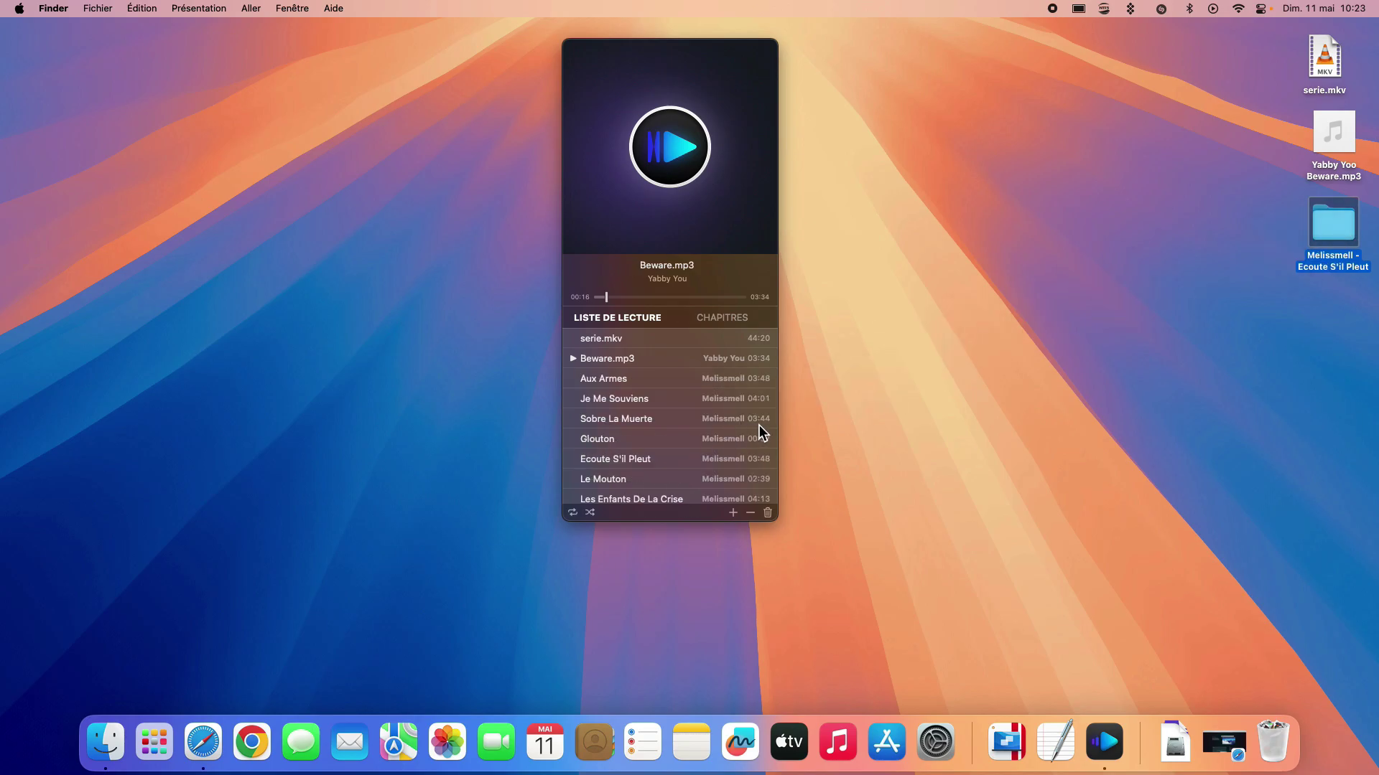
- Play Aux Armes from the playlist and lengthen the player window to show more of the tracks
scroll(661, 410, "down", 1)
double_click(634, 368)
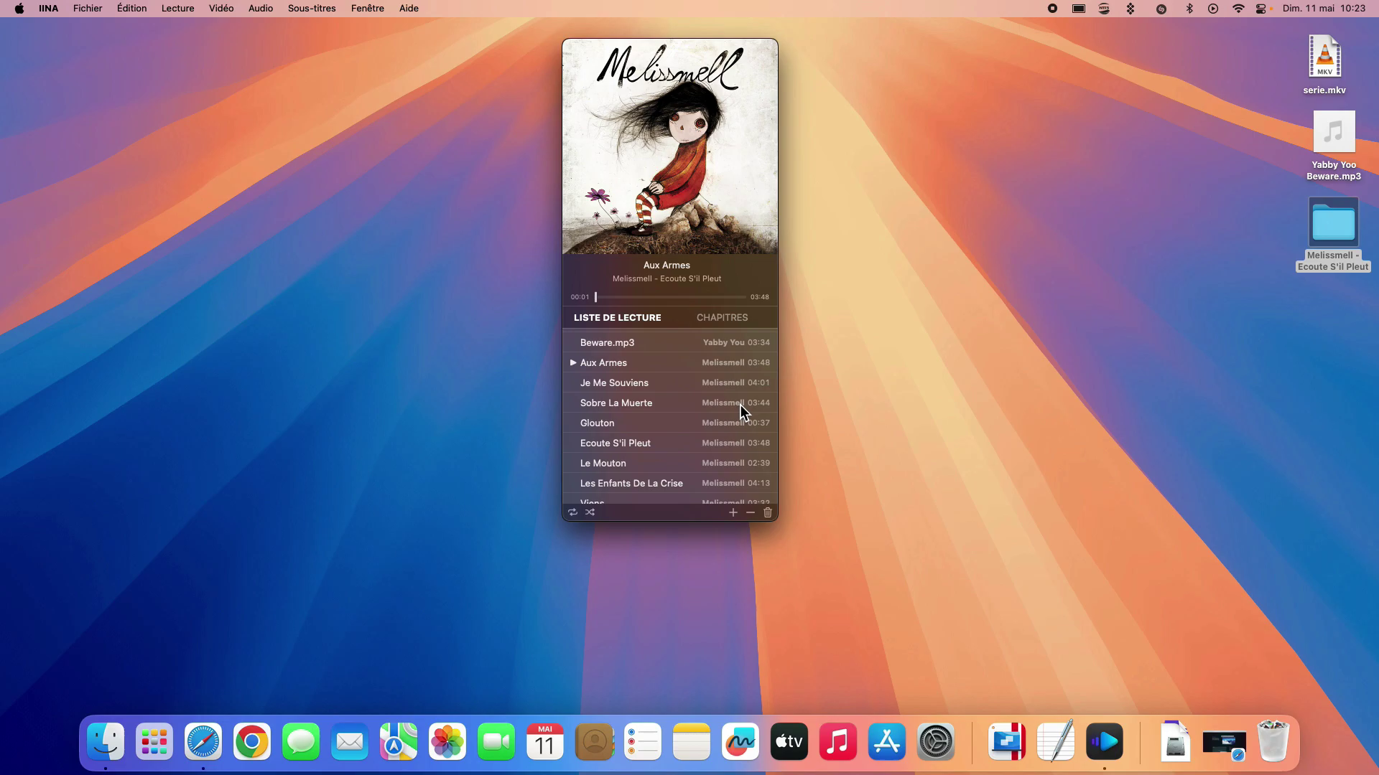
mouse_move(661, 153)
scroll(677, 381, "down", 4)
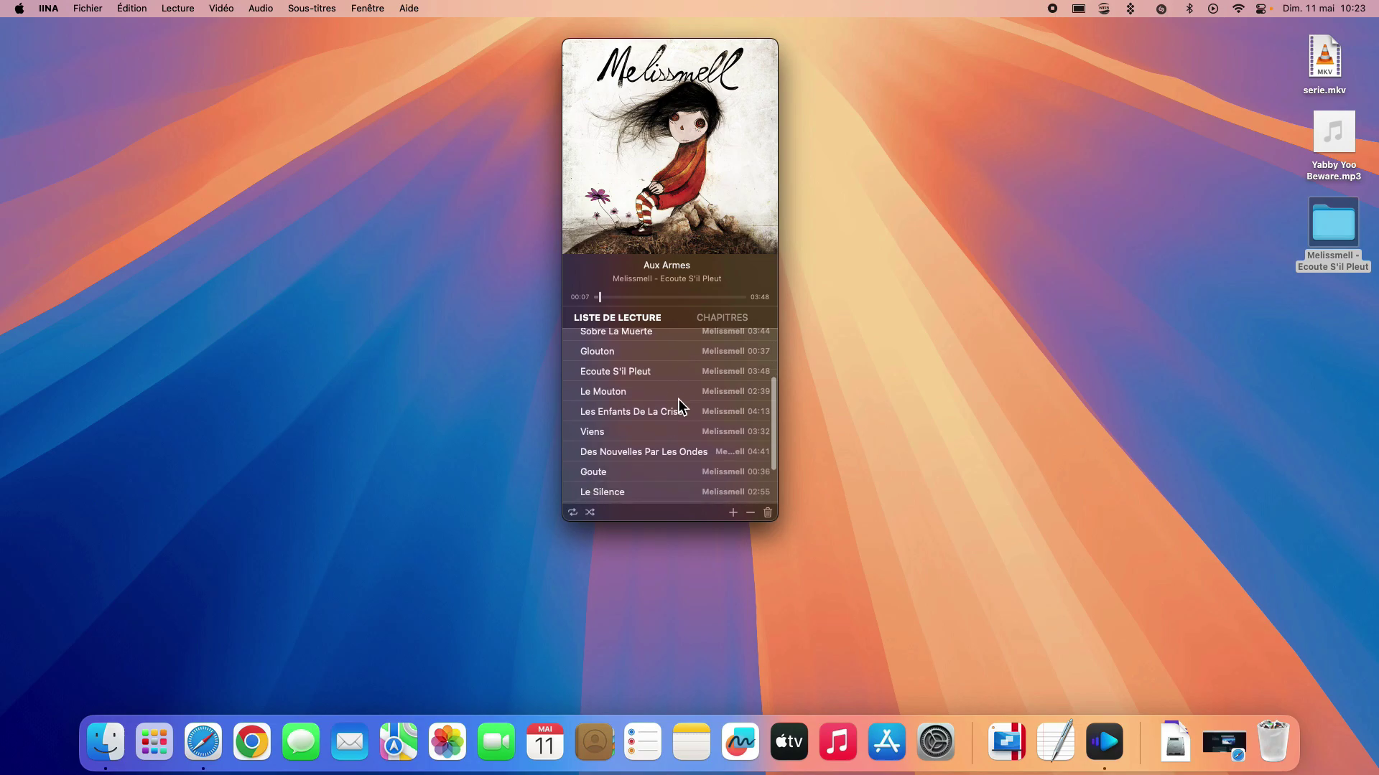
left_click_drag(718, 524, 720, 616)
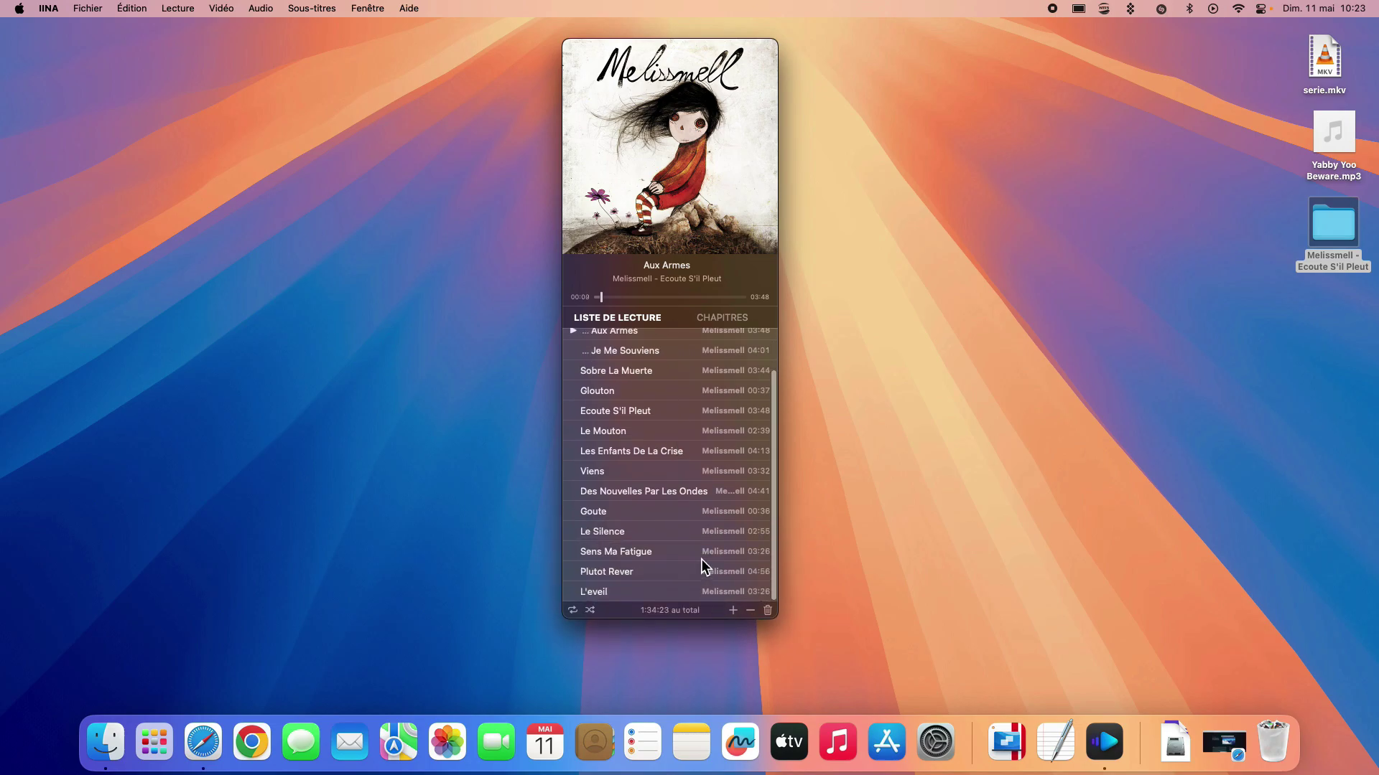
scroll(707, 531, "up", 3)
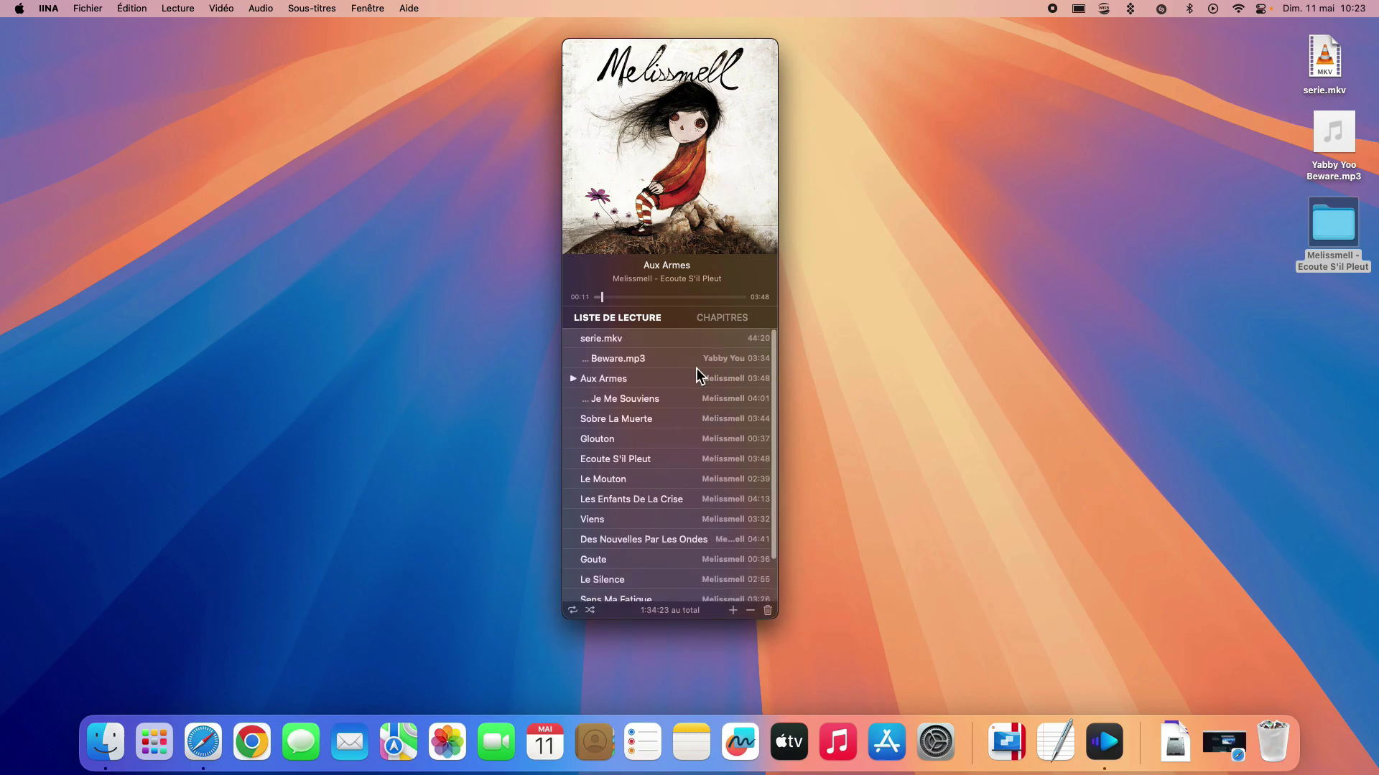
scroll(688, 442, "down", 1)
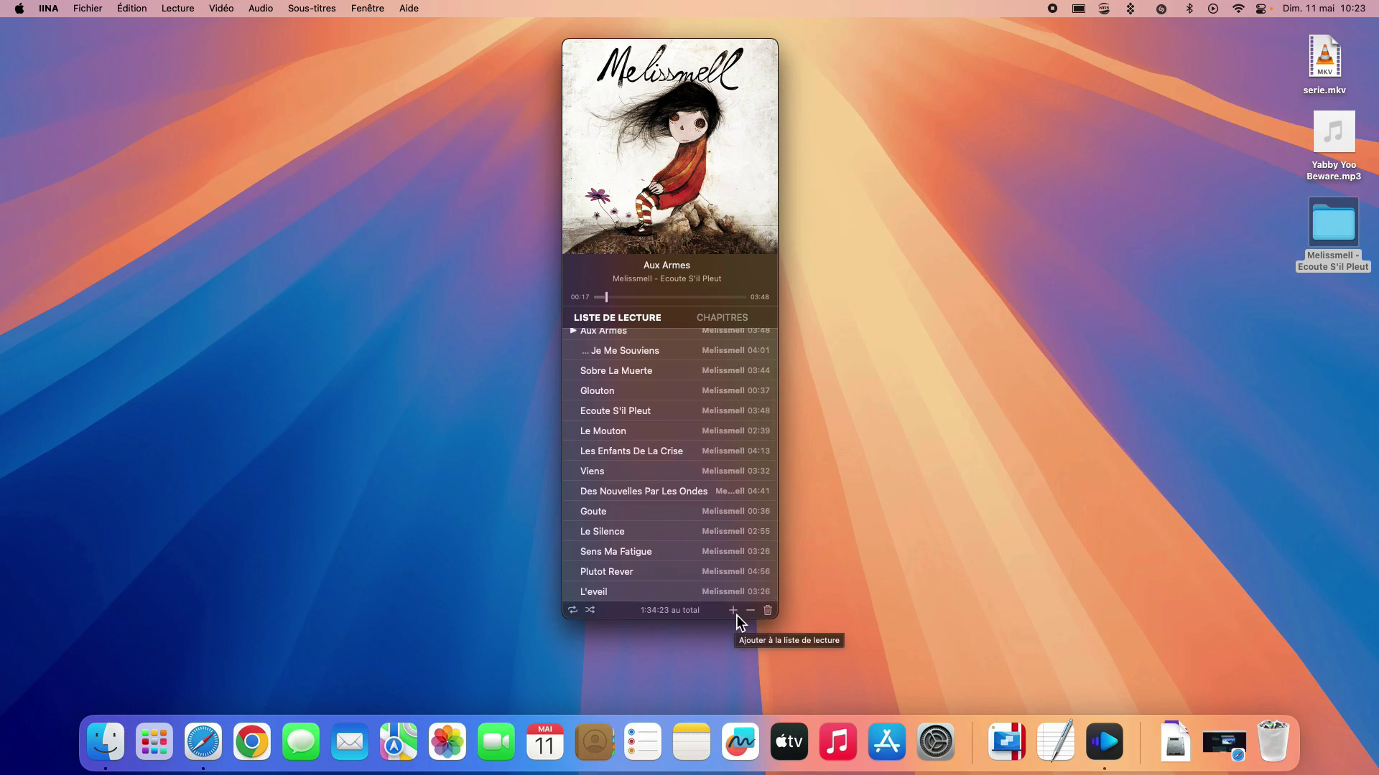
- Shuffle the order of the tracks in the playlist
left_click(591, 611)
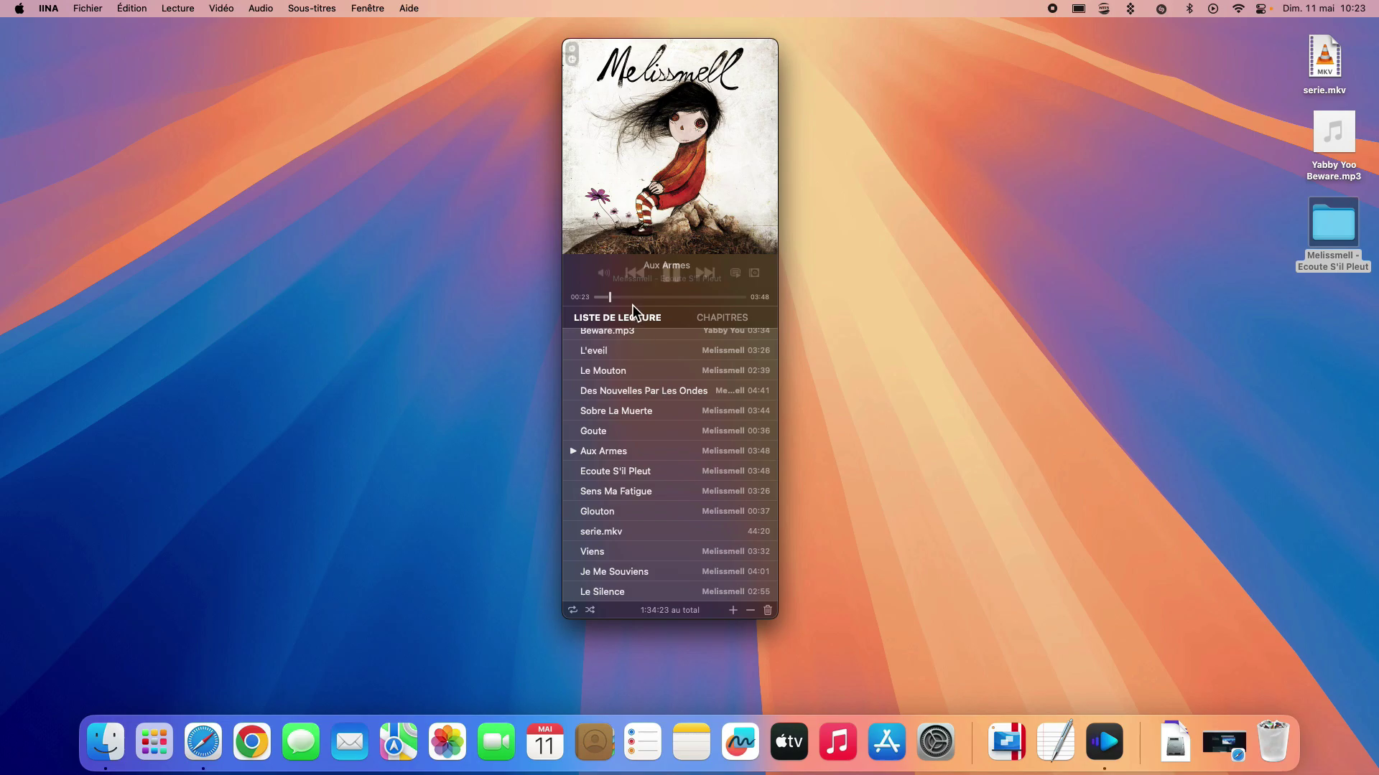
mouse_move(668, 278)
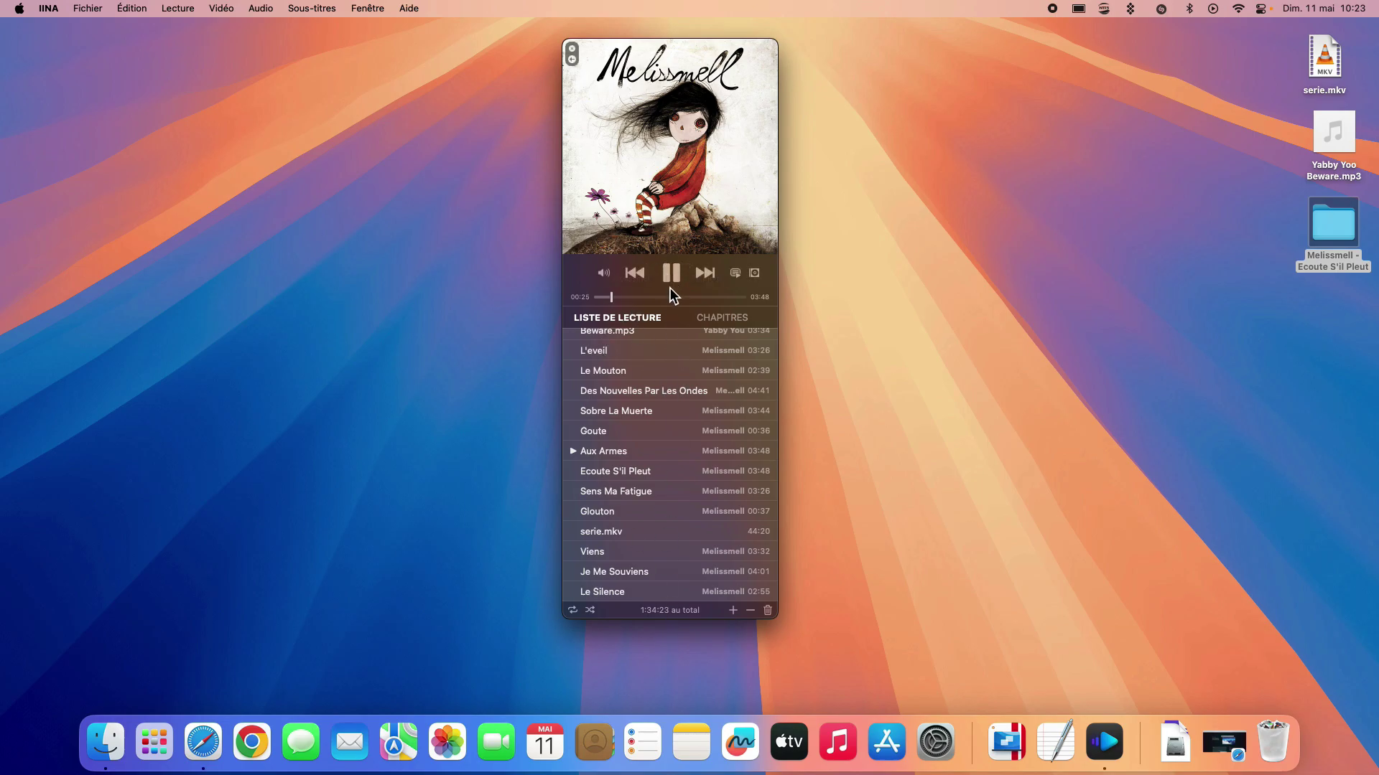
mouse_move(656, 124)
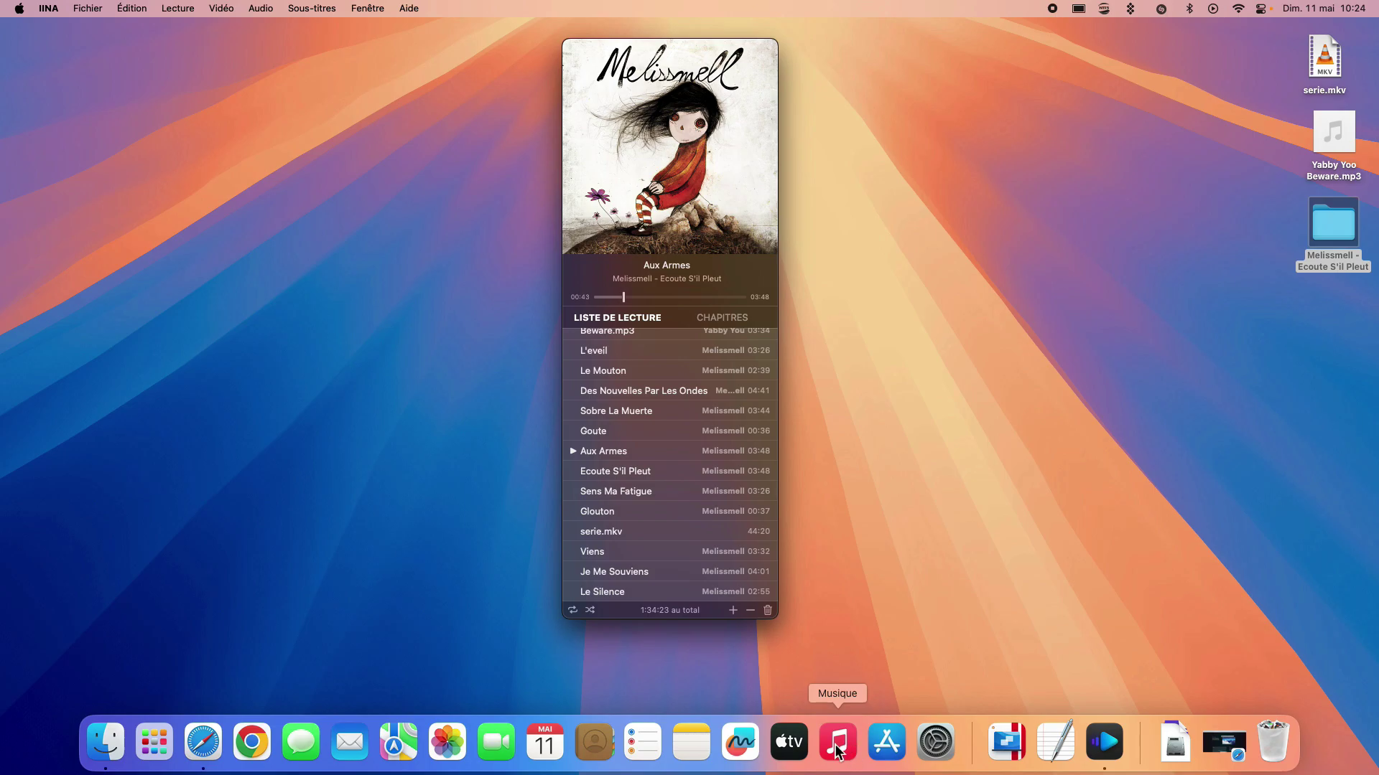
- Skip ahead to about 01:33 in Aux Armes and quit IINA
left_click_drag(630, 74, 614, 64)
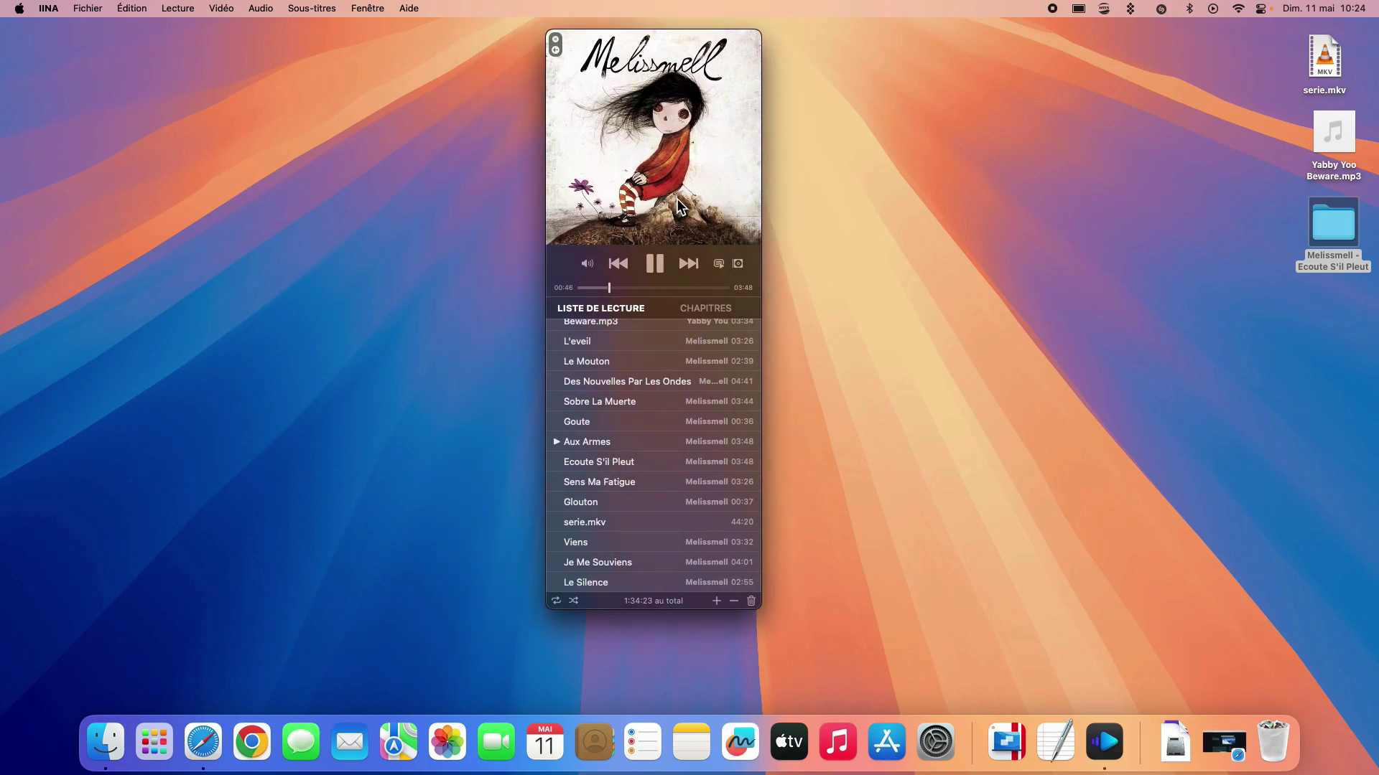
scroll(672, 310, "up", 1)
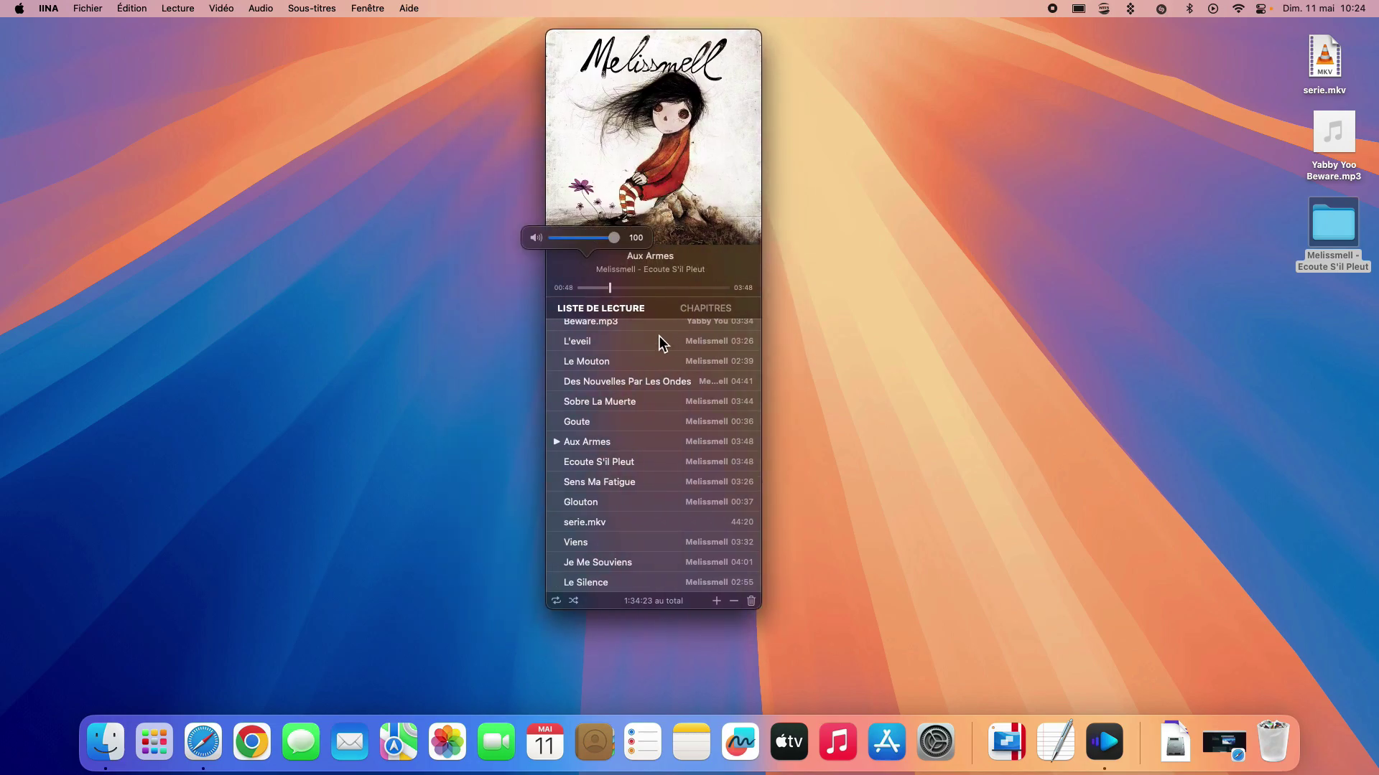
left_click(640, 289)
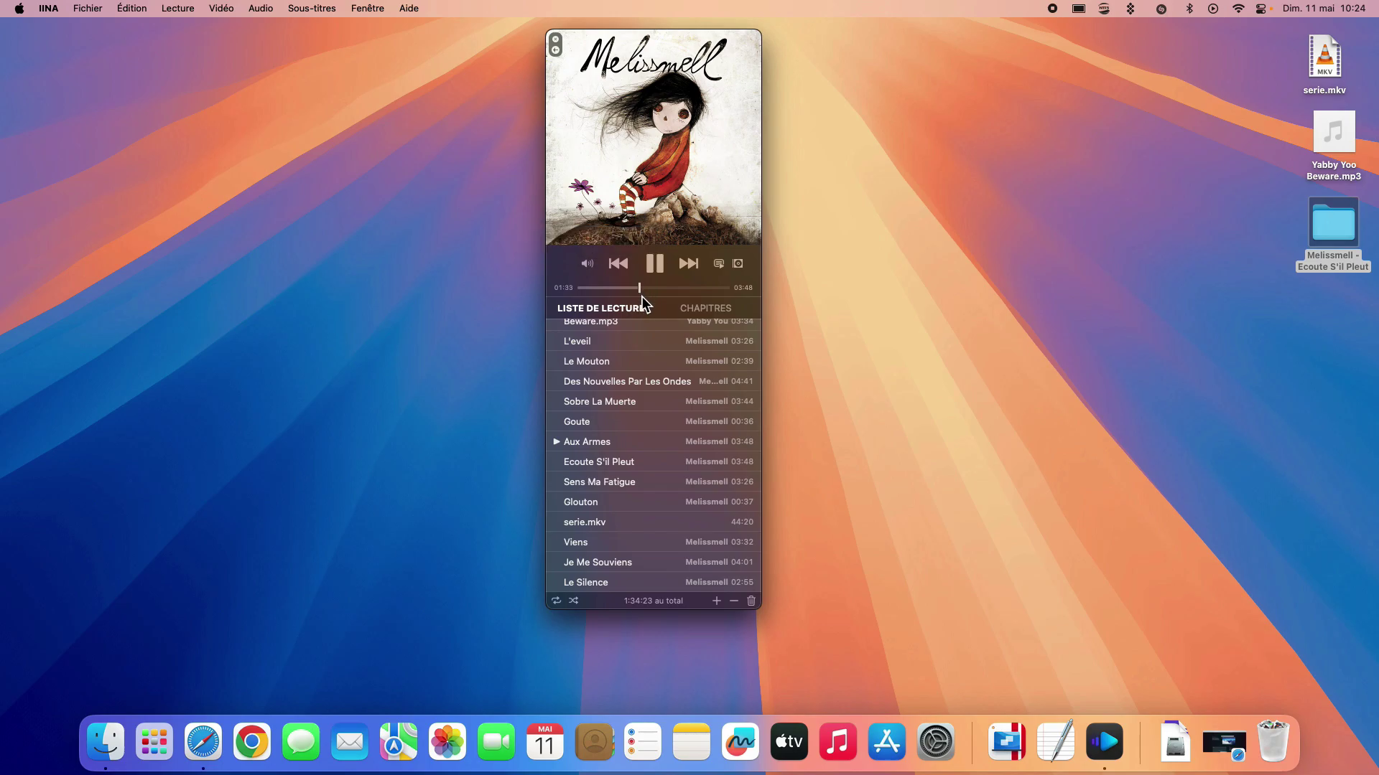
key("super+q")
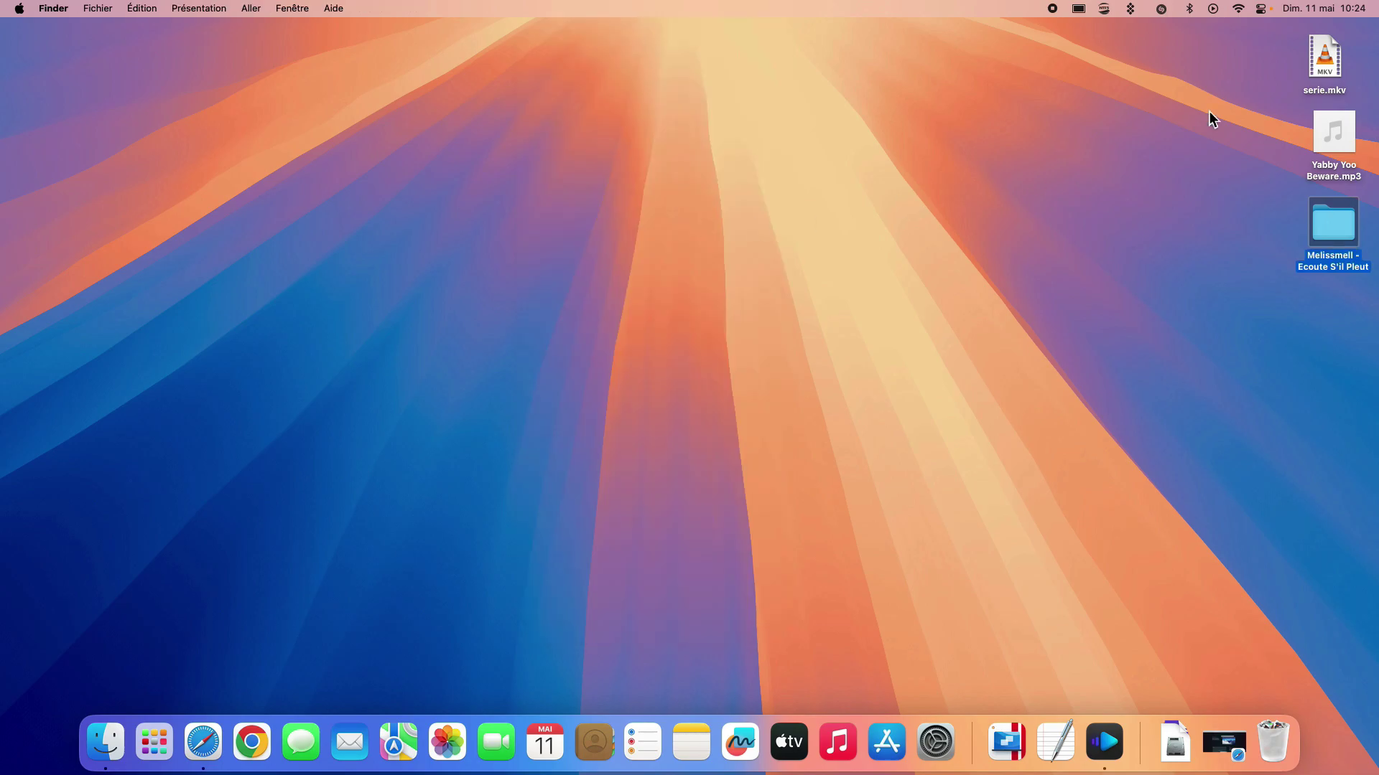
- Open serie.mkv from the desktop with IINA
left_click(1313, 72)
right_click(1312, 71)
mouse_move(1271, 89)
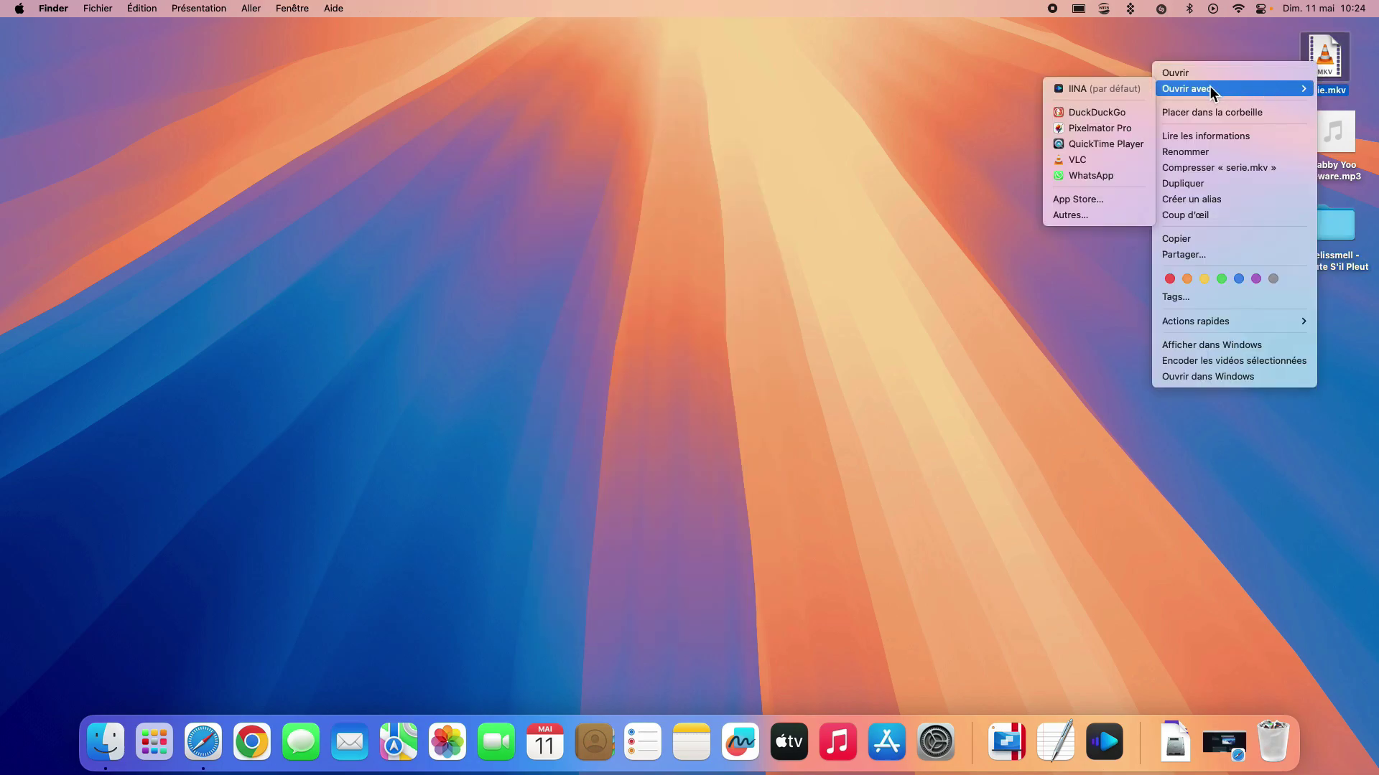
left_click(1128, 89)
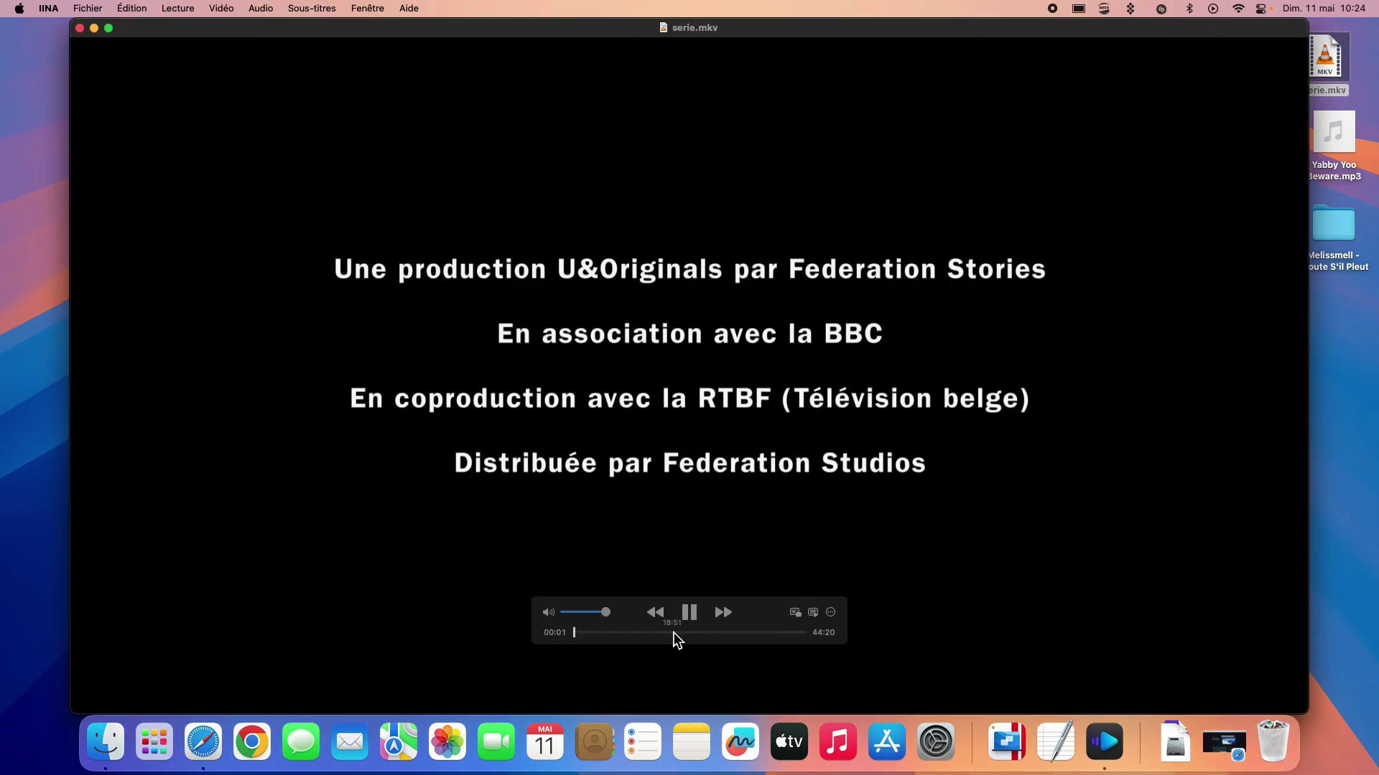
- Jump ahead in the video to about 18:53 and on to about 24:52, and quit IINA
left_click(674, 632)
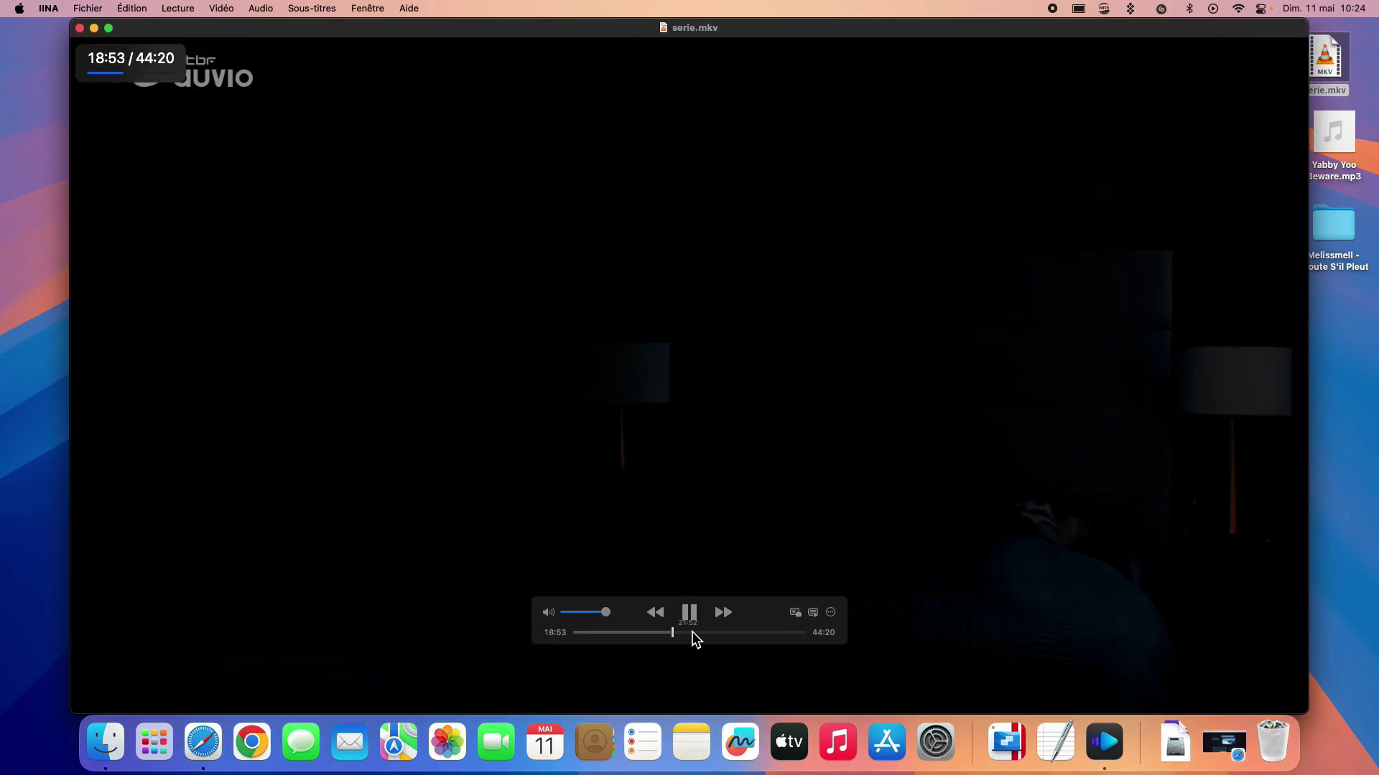
left_click(703, 632)
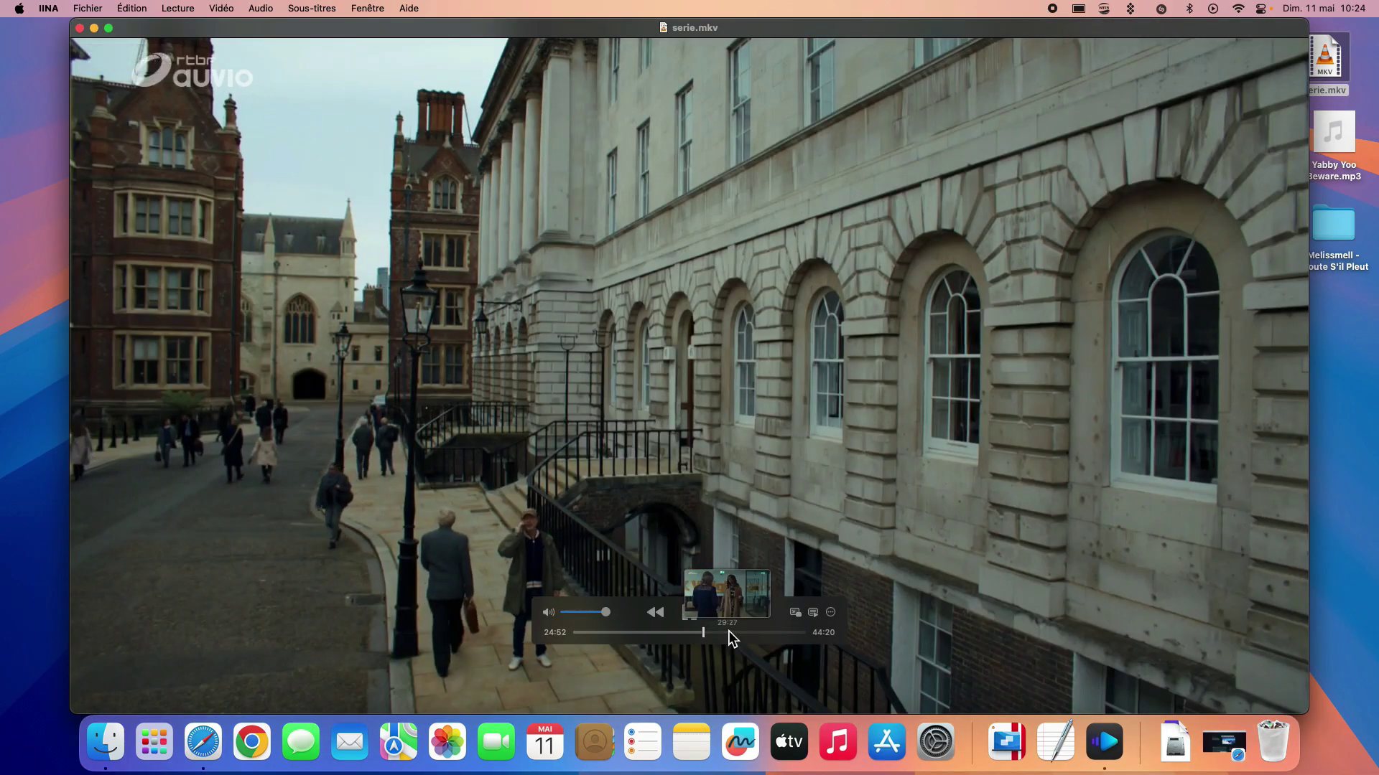
left_click_drag(237, 28, 217, 14)
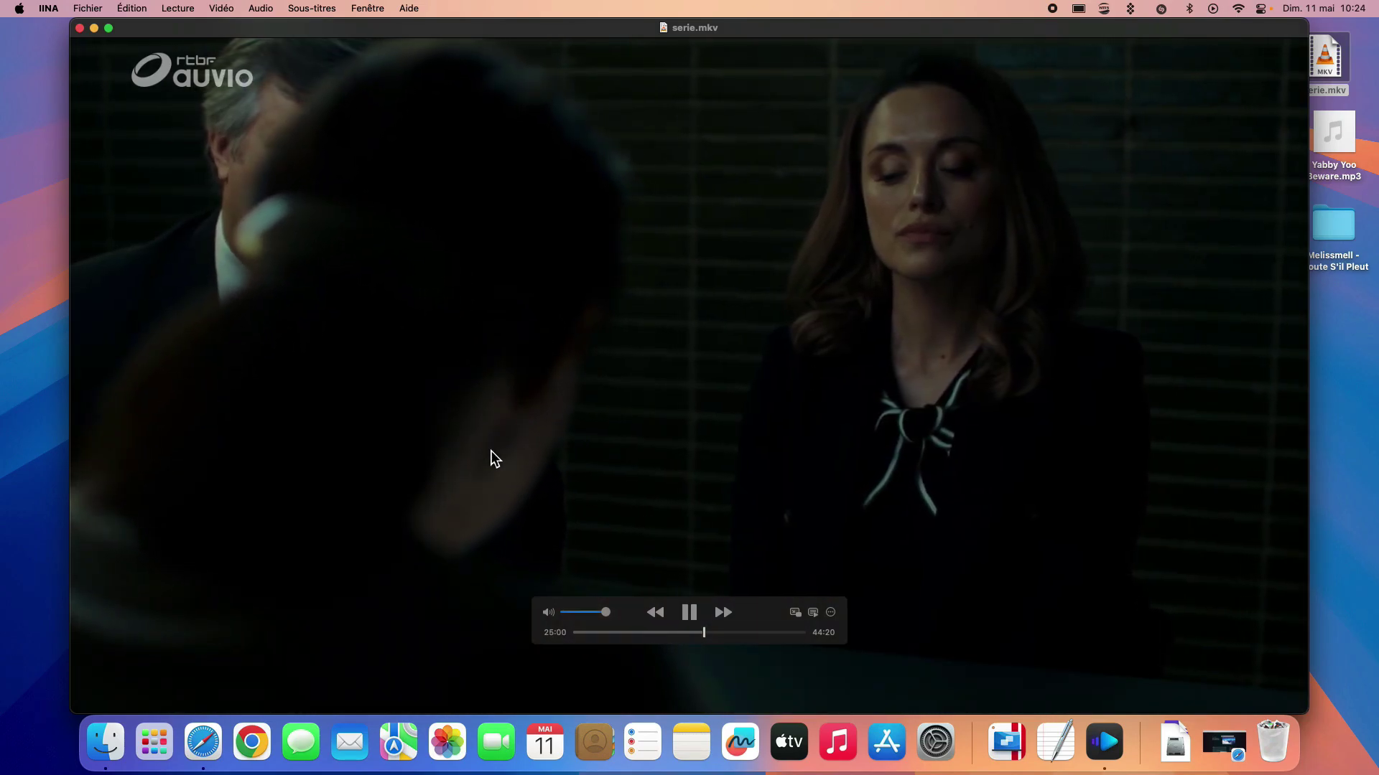
key("super+q")
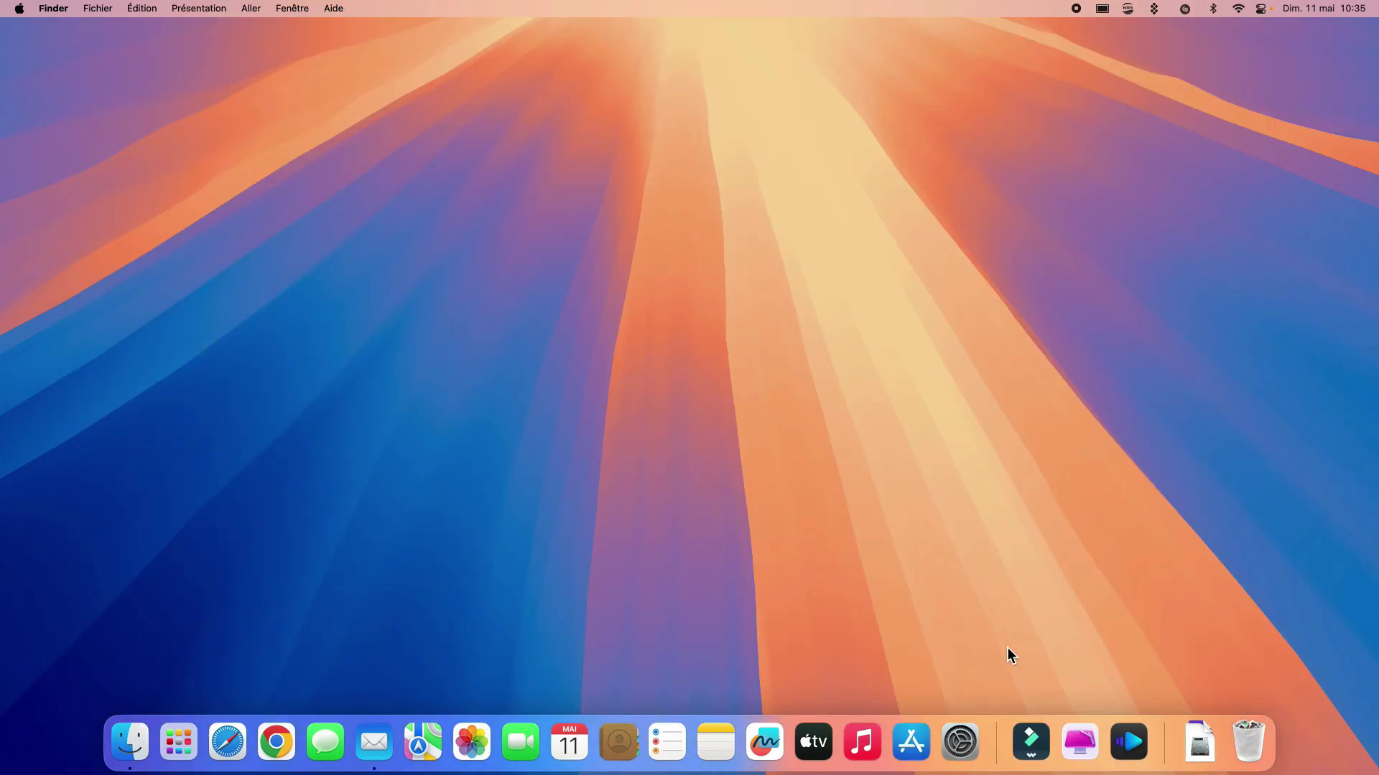
- Relaunch IINA and open its settings
left_click(1128, 742)
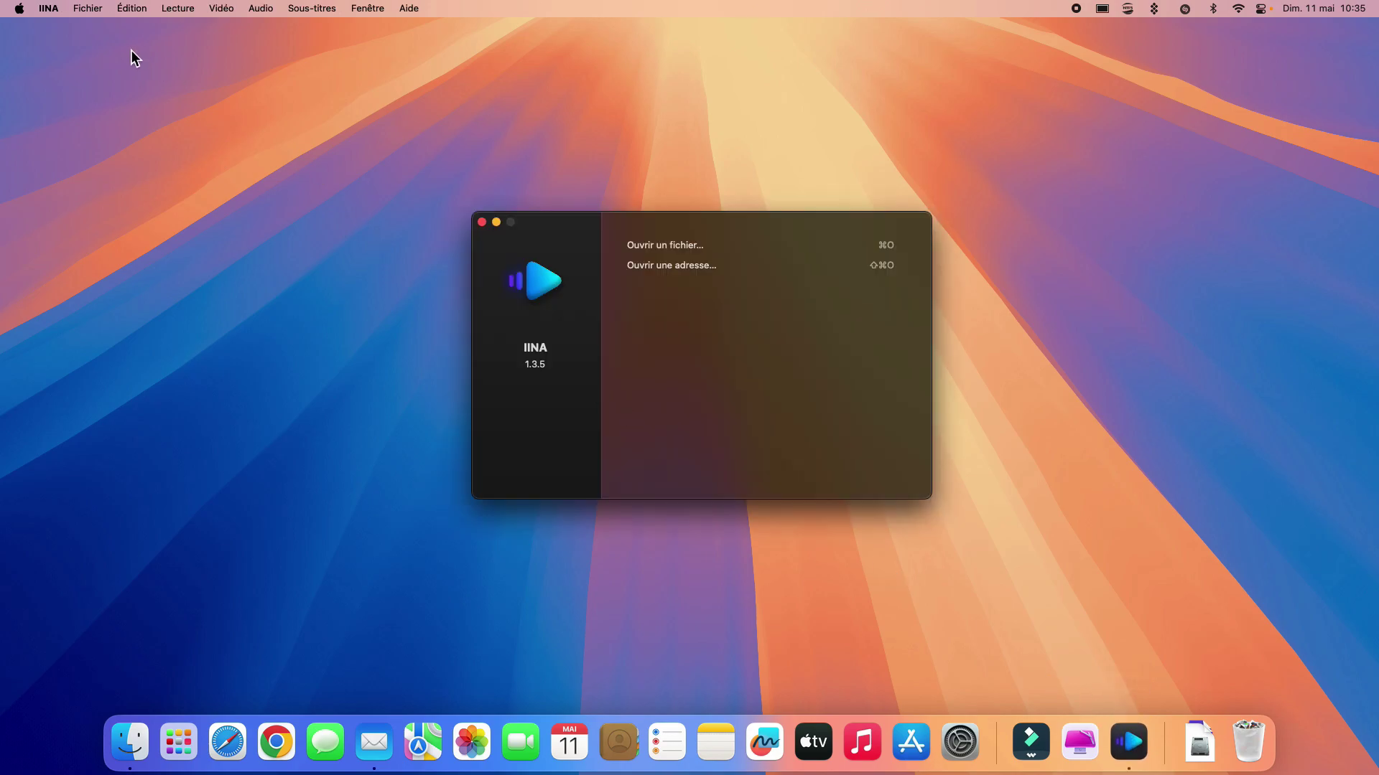
left_click(48, 9)
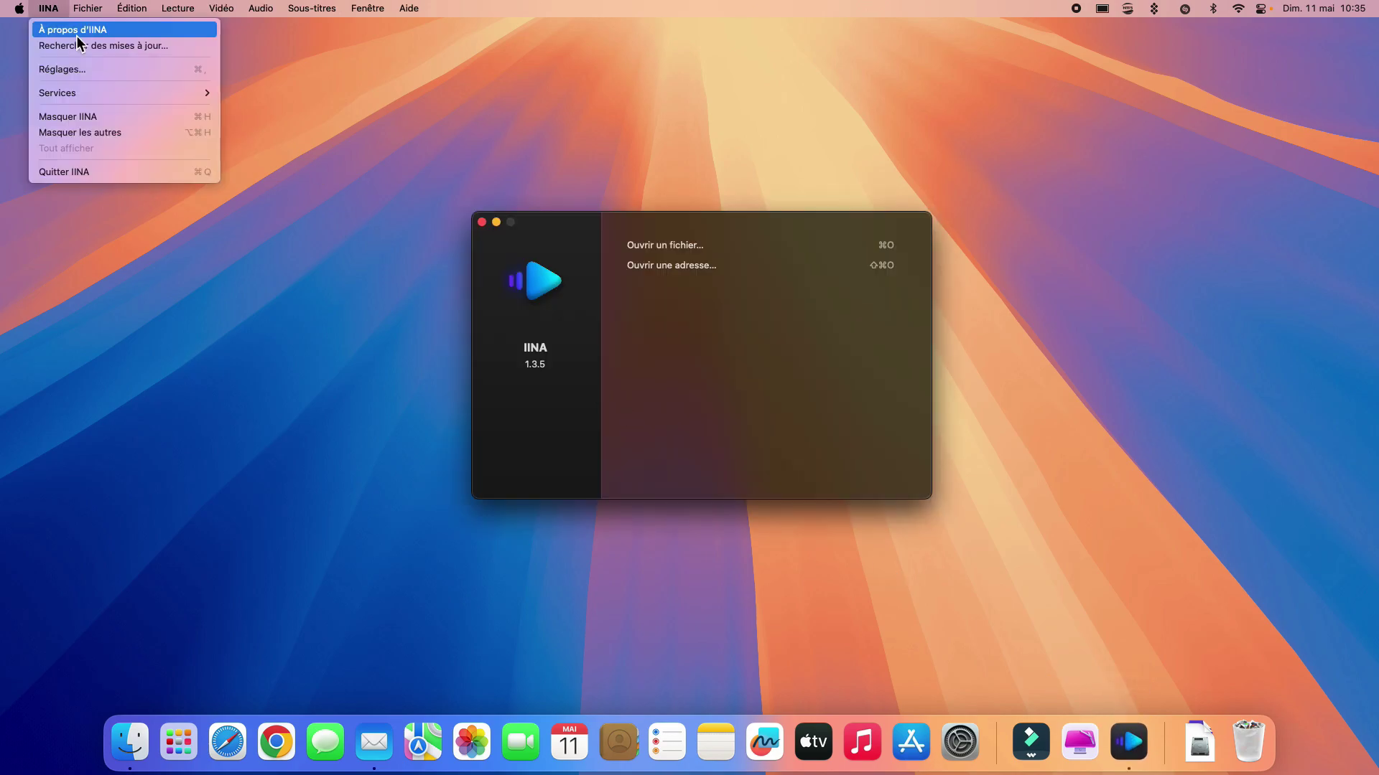
left_click(110, 69)
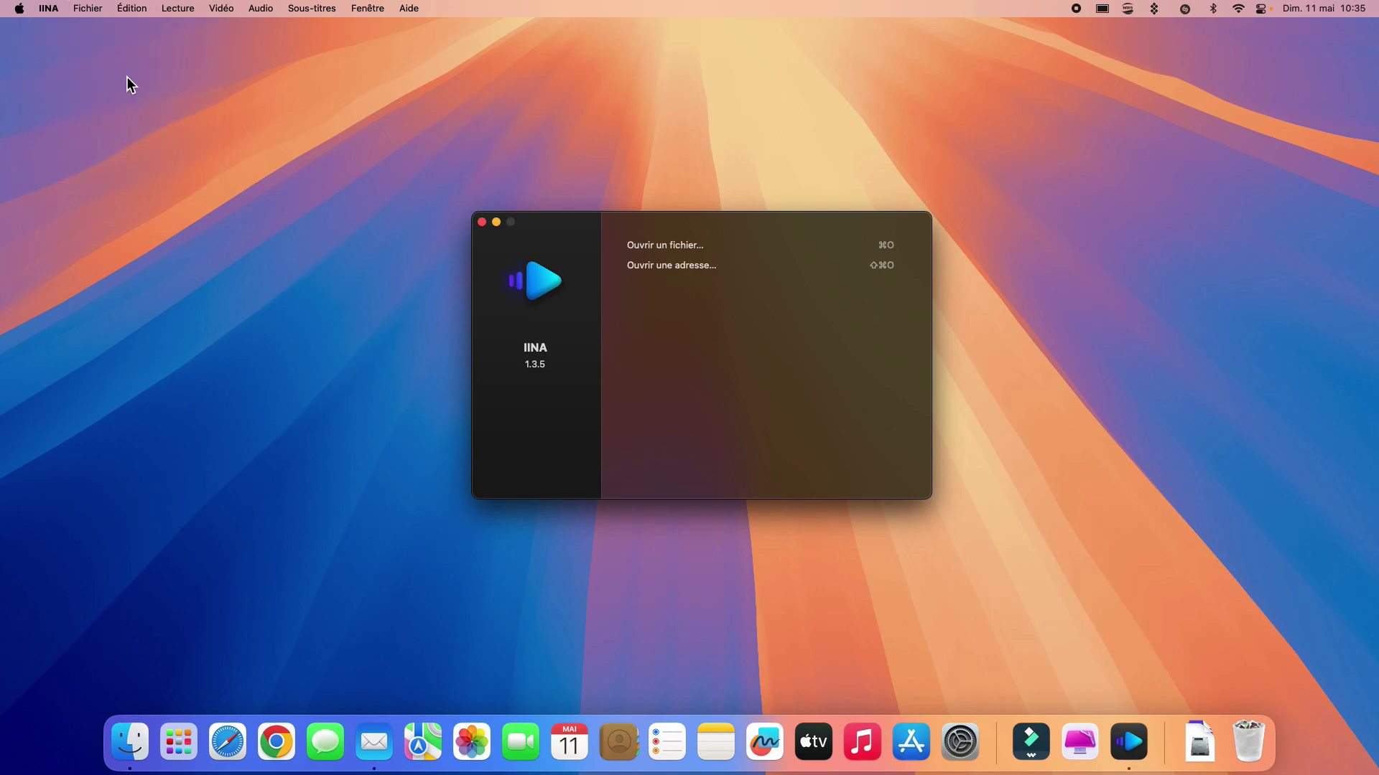
- Enlarge the settings window and move it higher on the desktop so more of the Général options are shown
left_click_drag(504, 191, 641, 129)
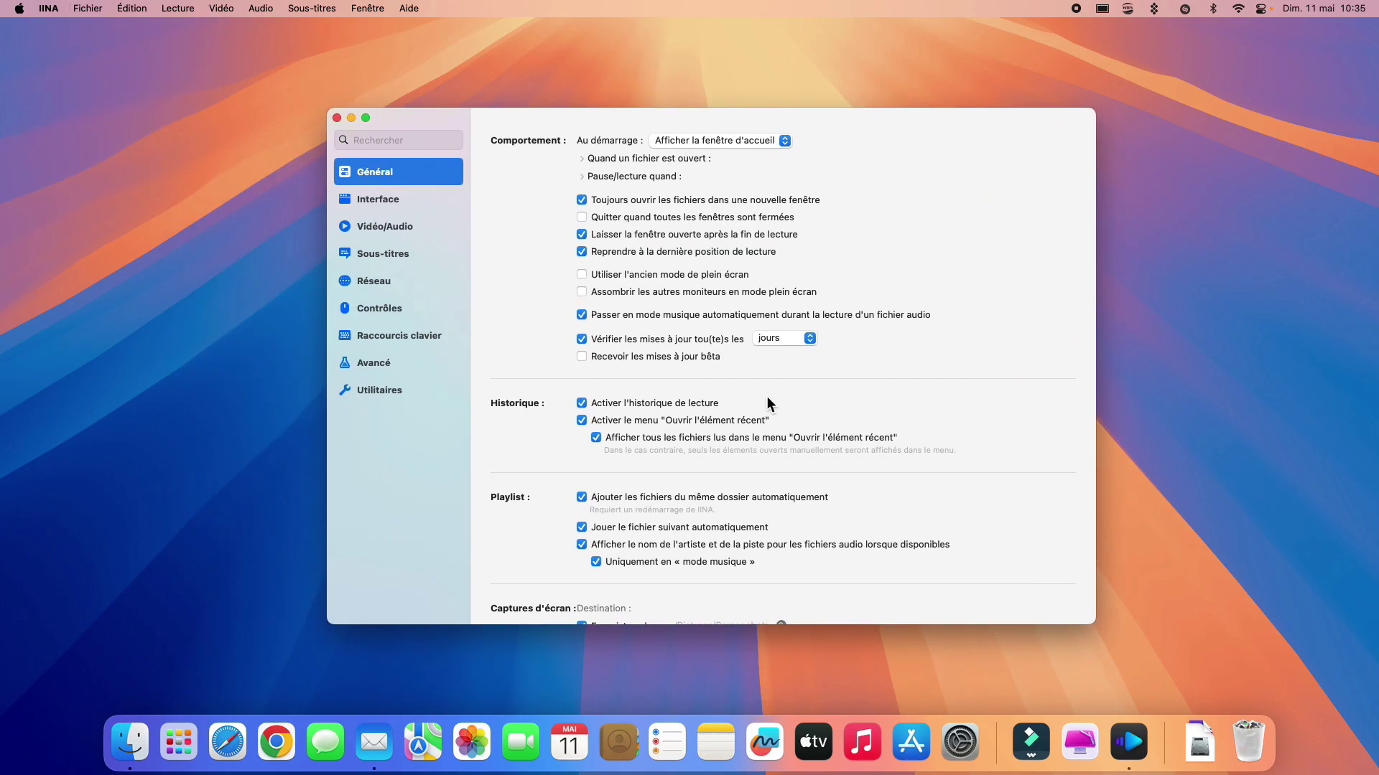
left_click_drag(1092, 621, 1125, 692)
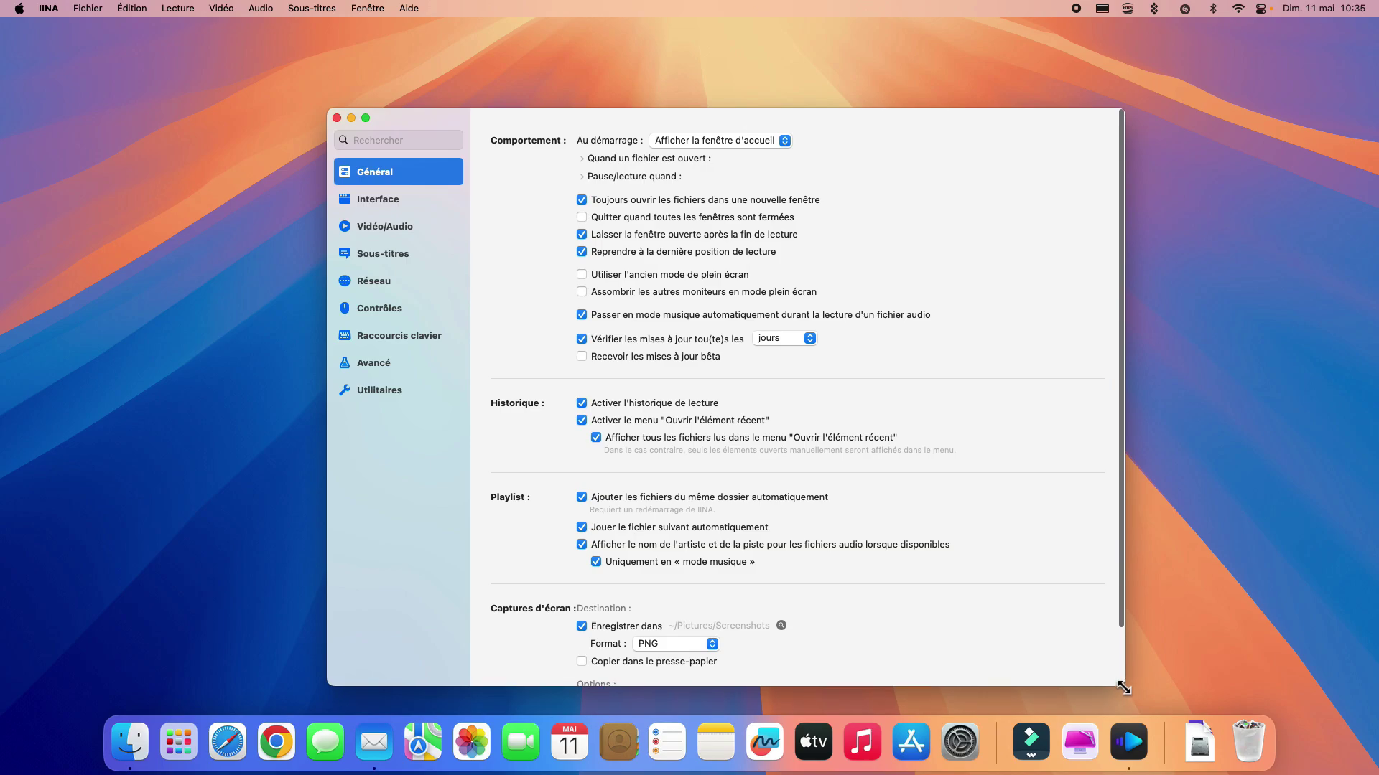
left_click_drag(733, 124, 725, 71)
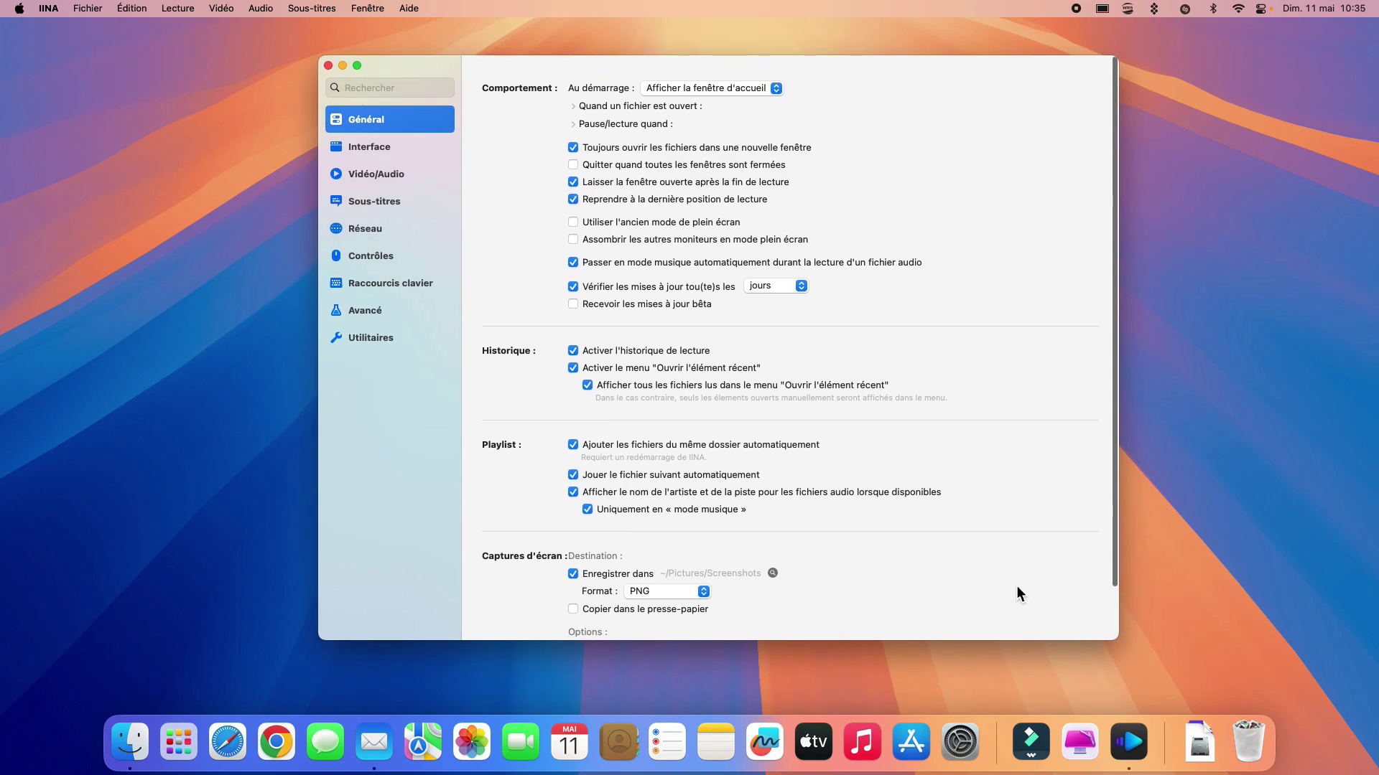
- Extend the settings window downward to show every Général option, and check the file formats offered for screenshots
left_click_drag(1041, 651, 1043, 708)
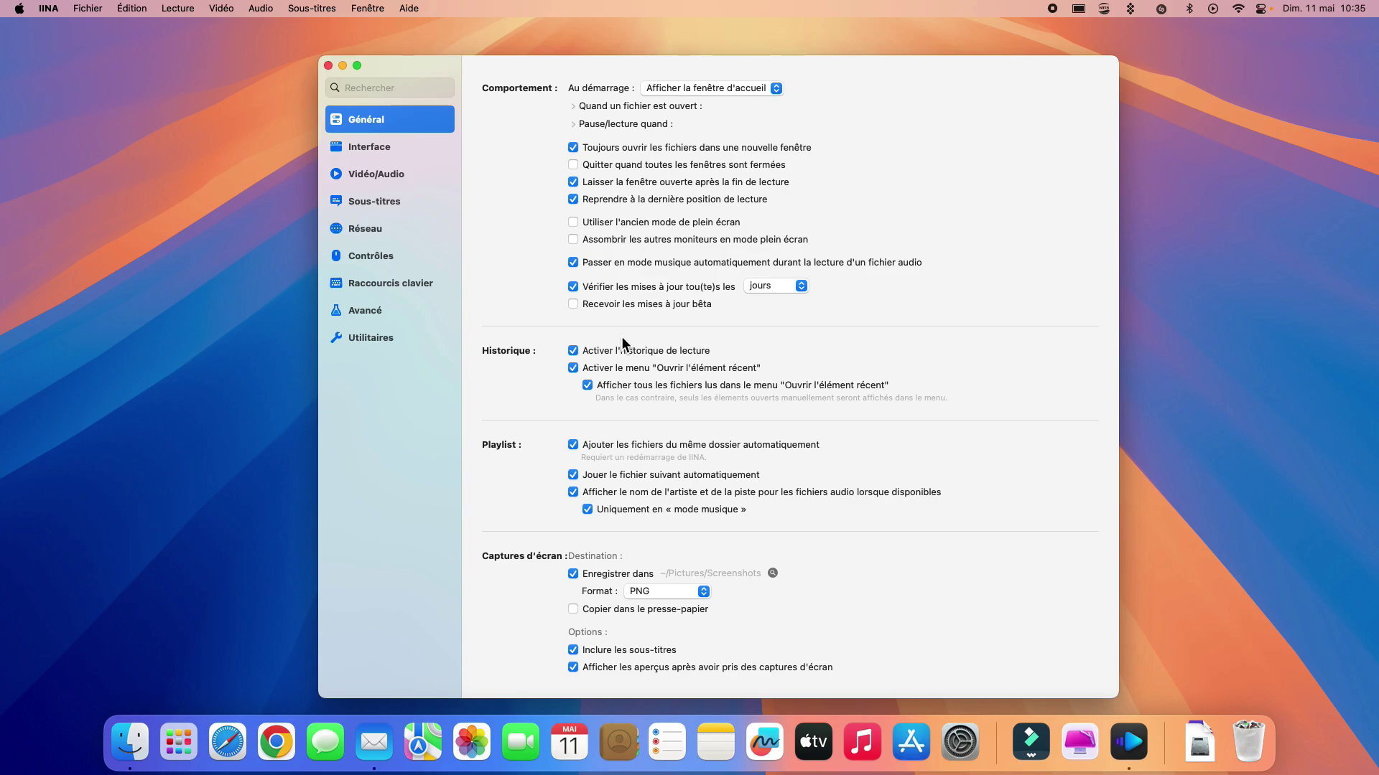
left_click(692, 592)
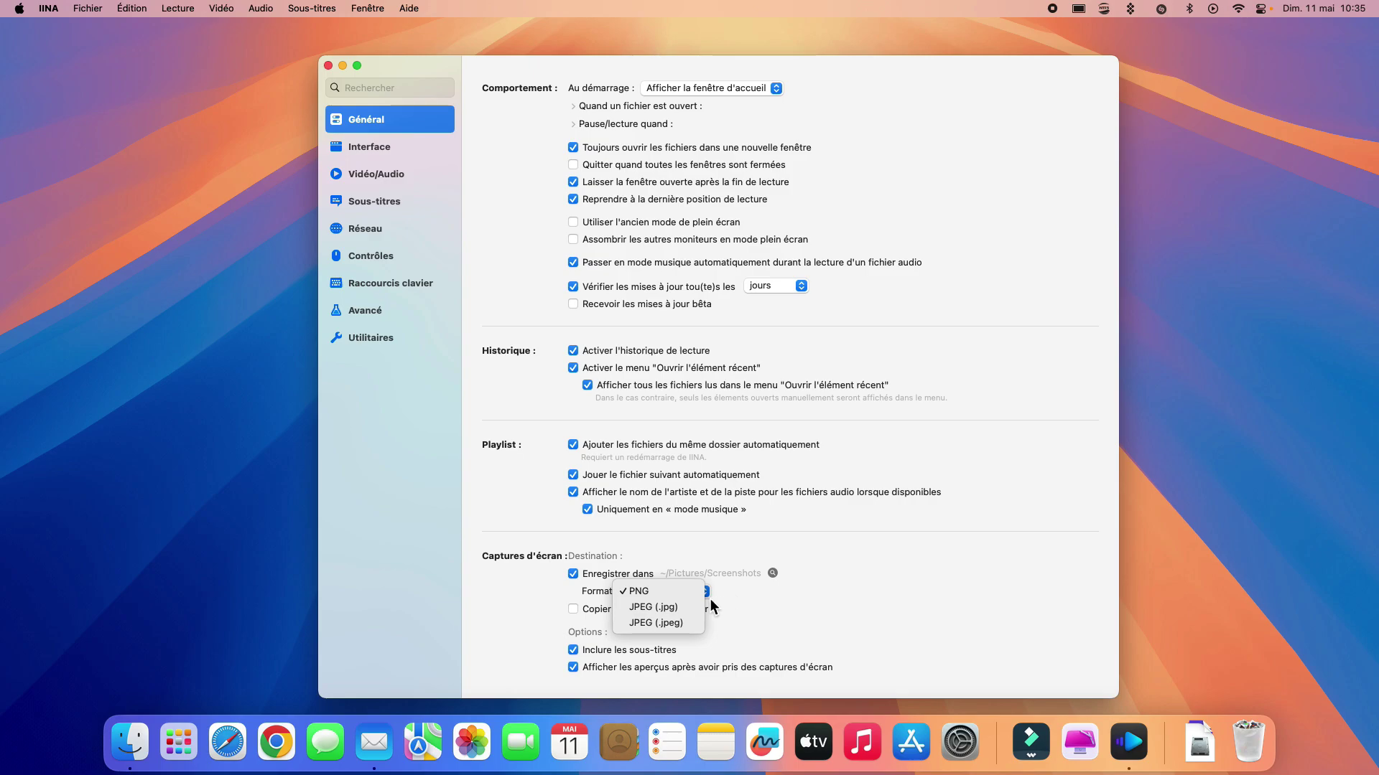
left_click(781, 622)
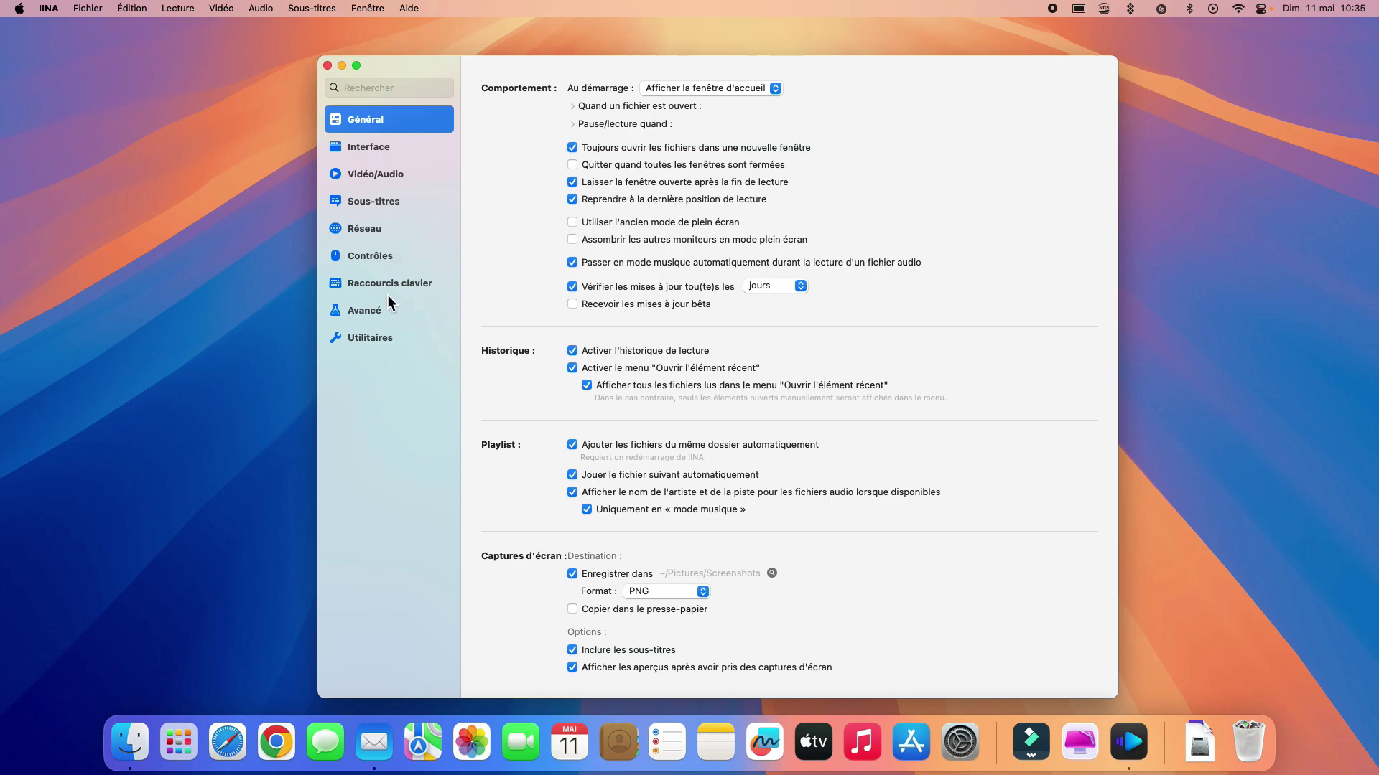
- In the Contrôles settings, review the actions offered for the two-finger pinch and for Force Touch
left_click(386, 261)
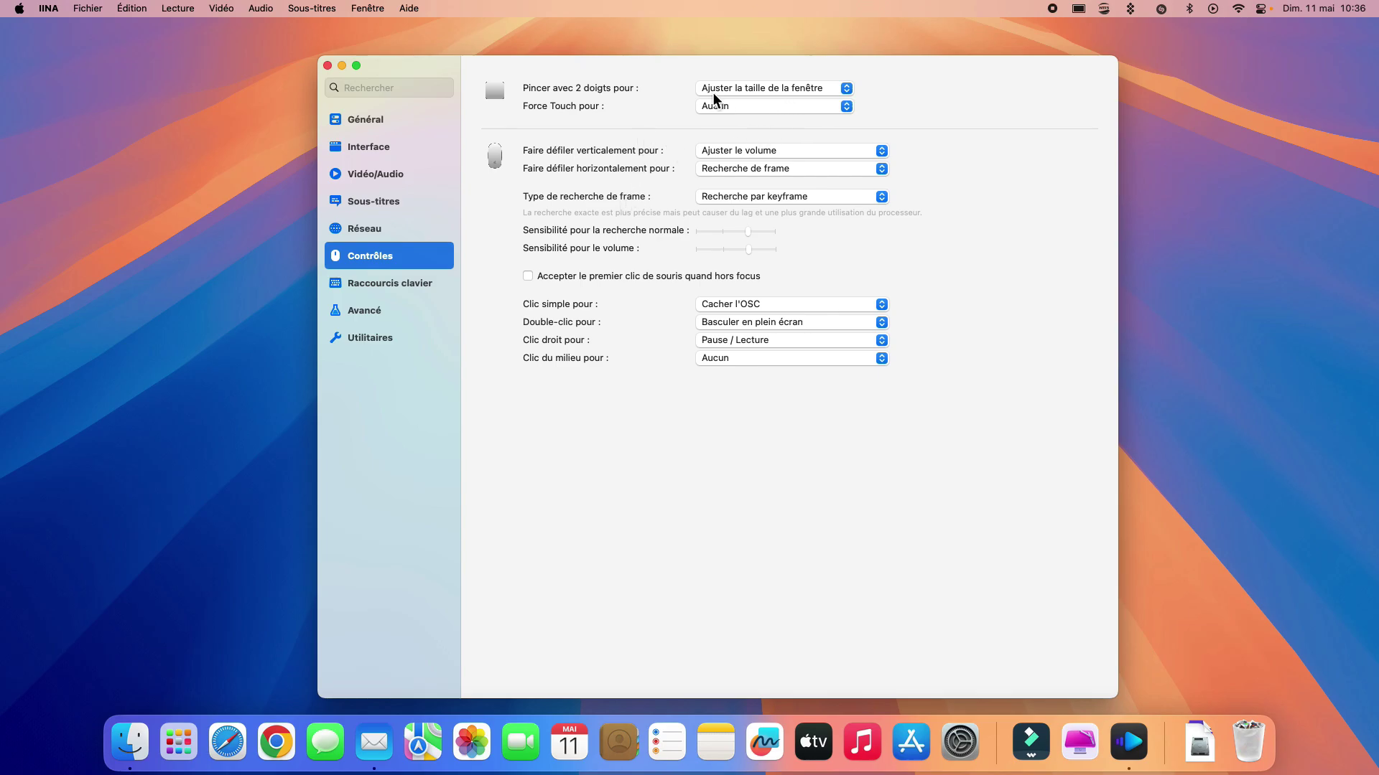
left_click(811, 89)
left_click(921, 99)
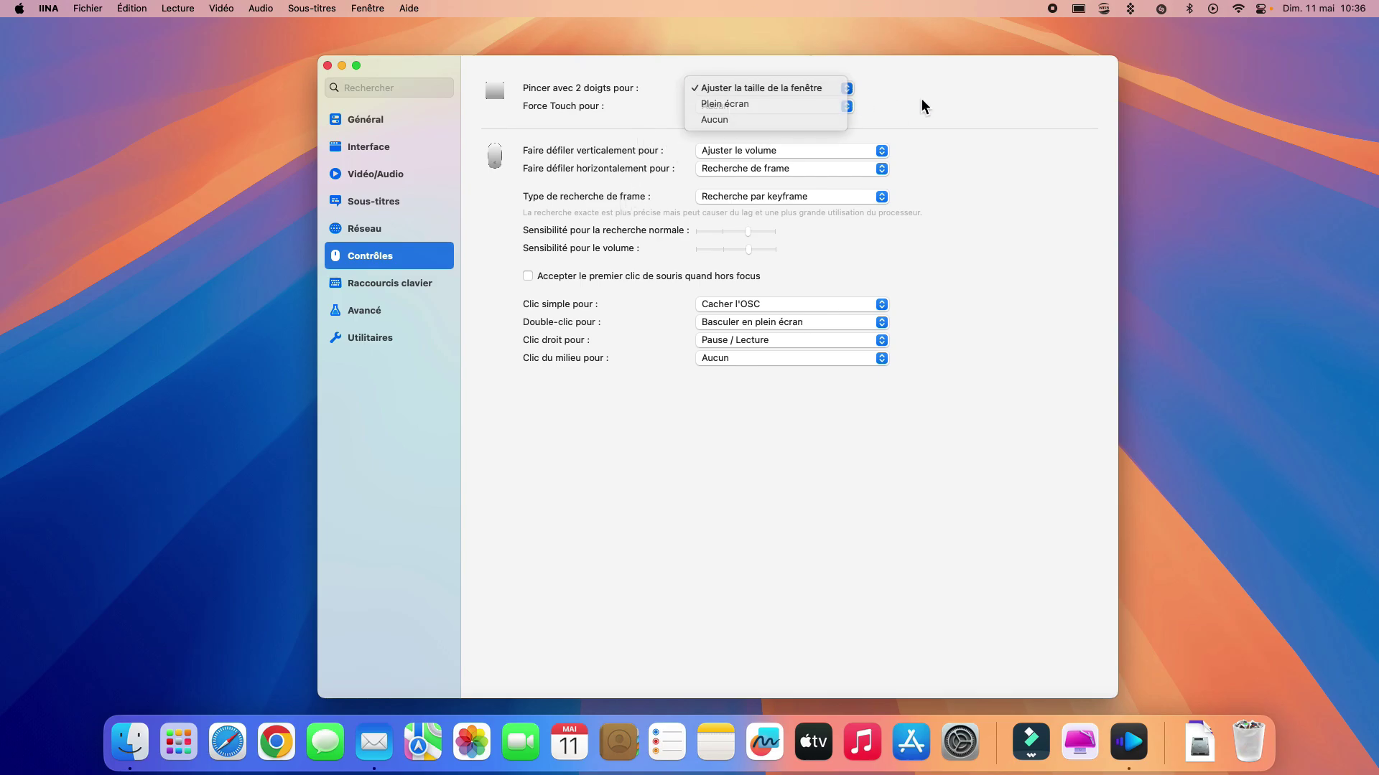
left_click(837, 109)
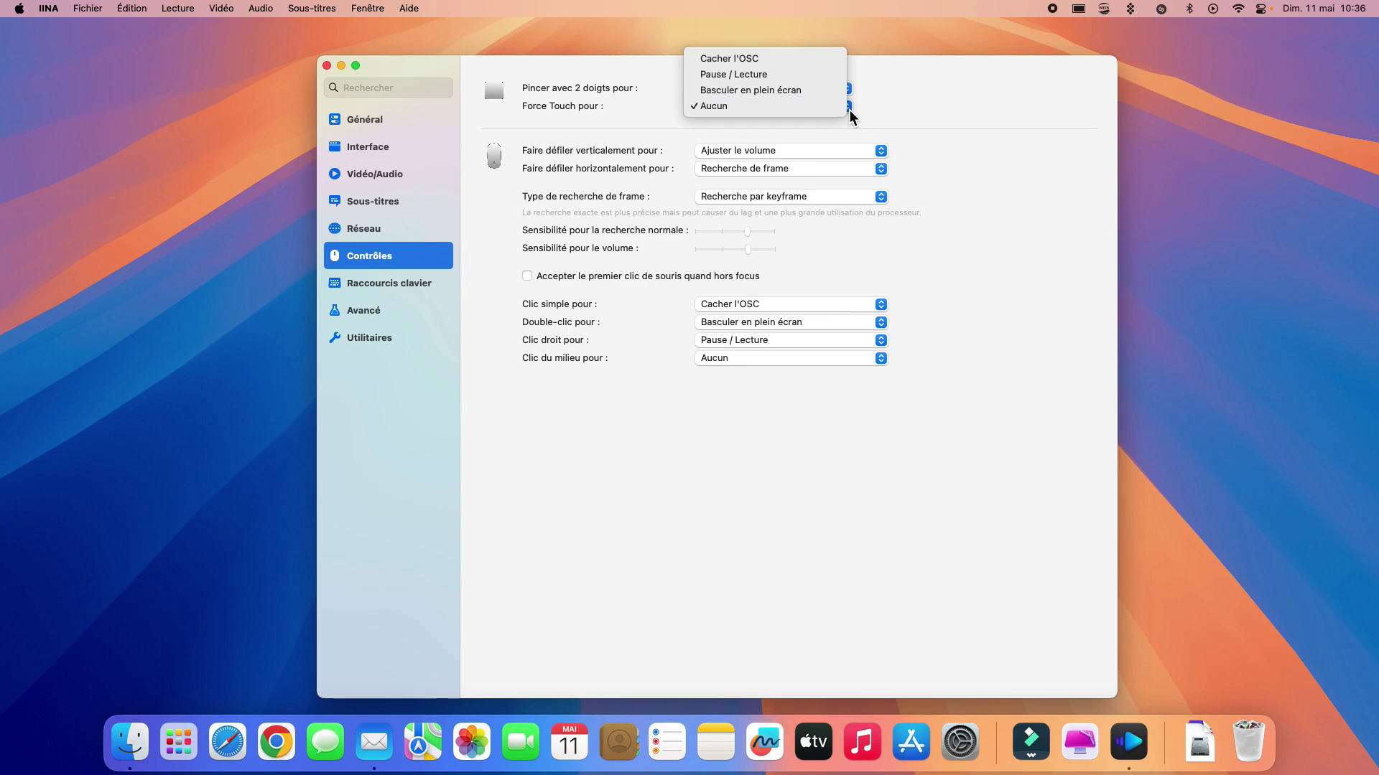
left_click(890, 100)
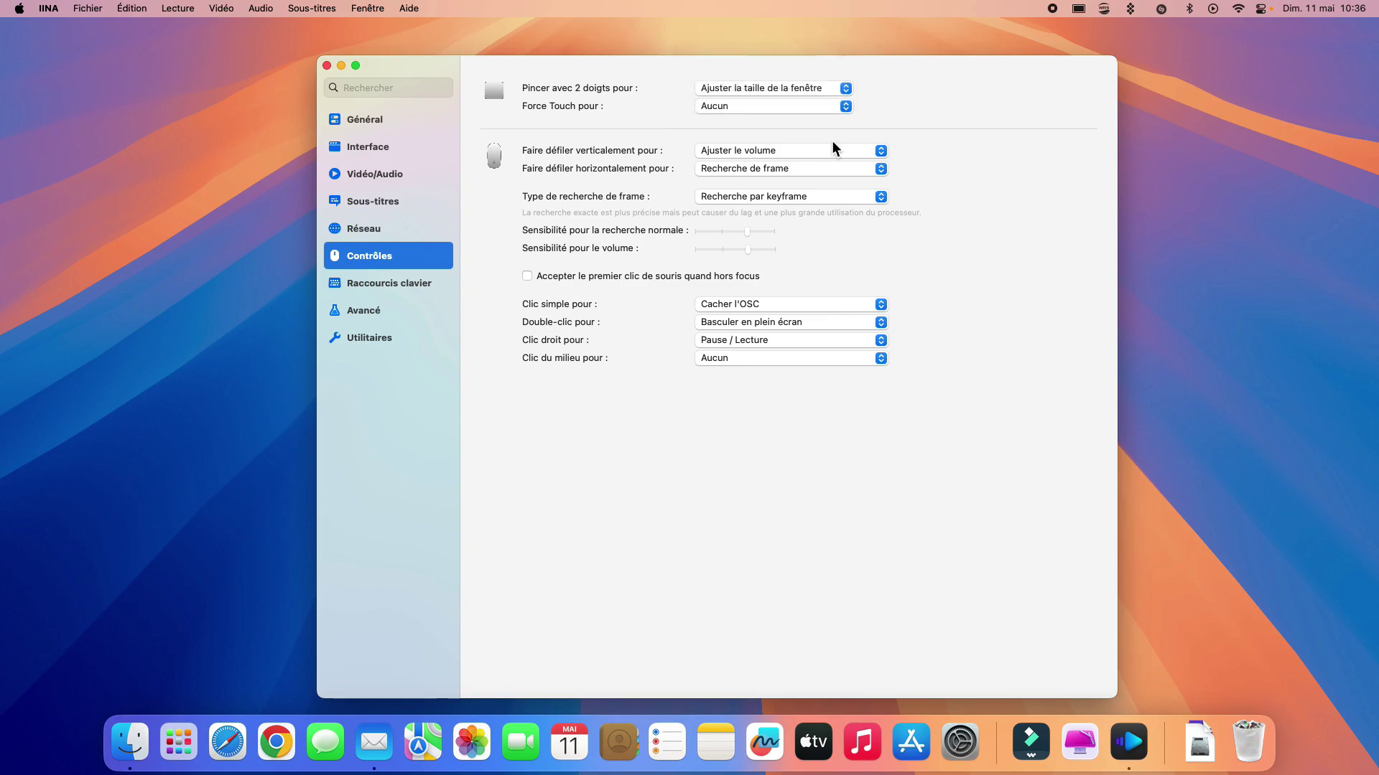
- Review the actions offered for vertical and horizontal scrolling in the Contrôles settings
left_click(838, 151)
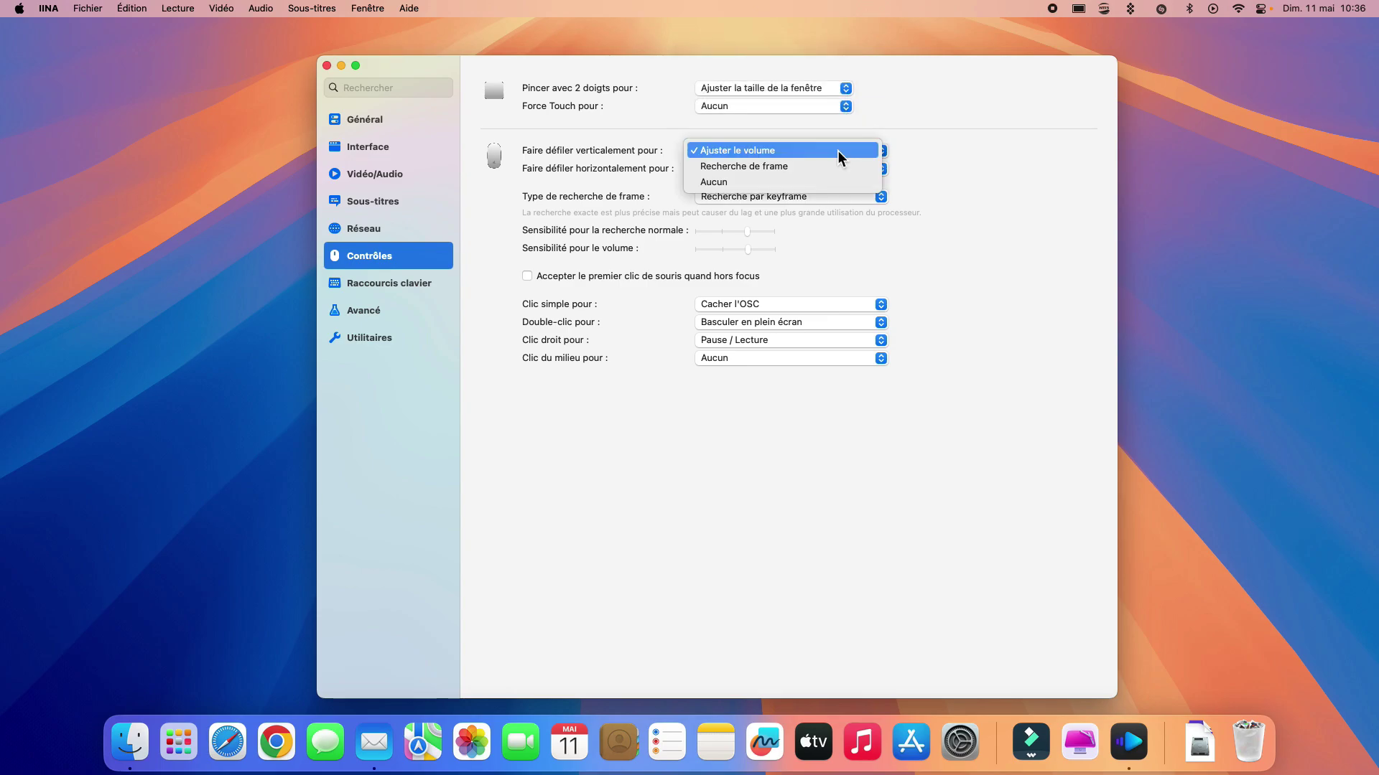
left_click(946, 159)
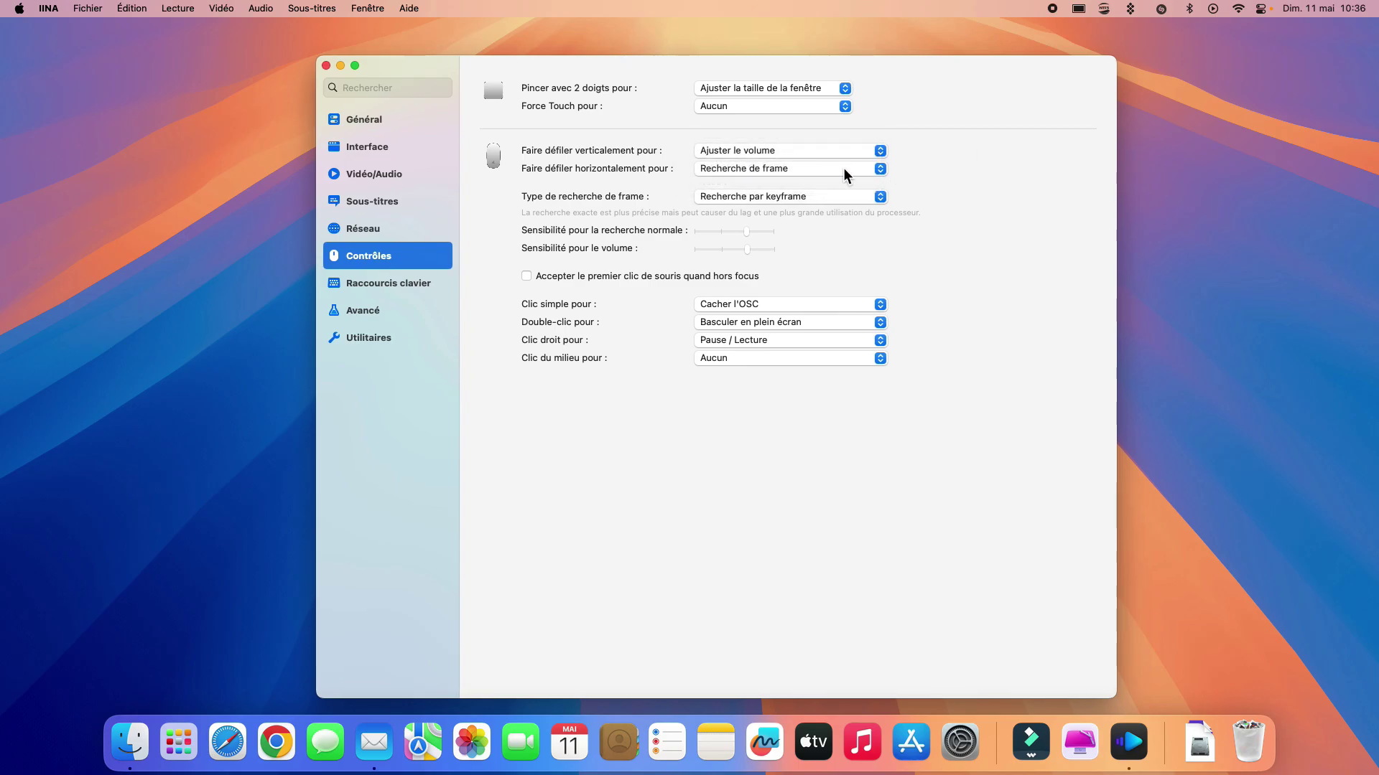
left_click(878, 171)
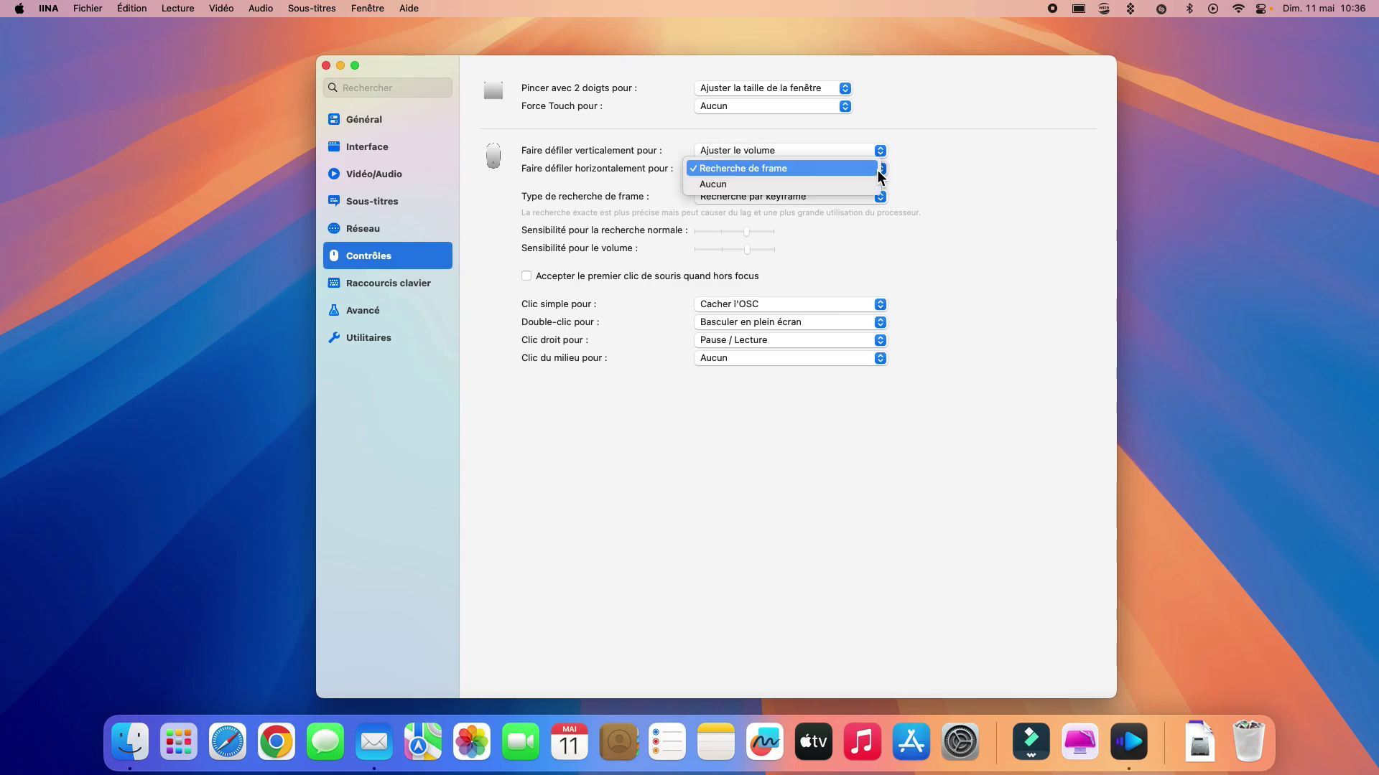
left_click(916, 174)
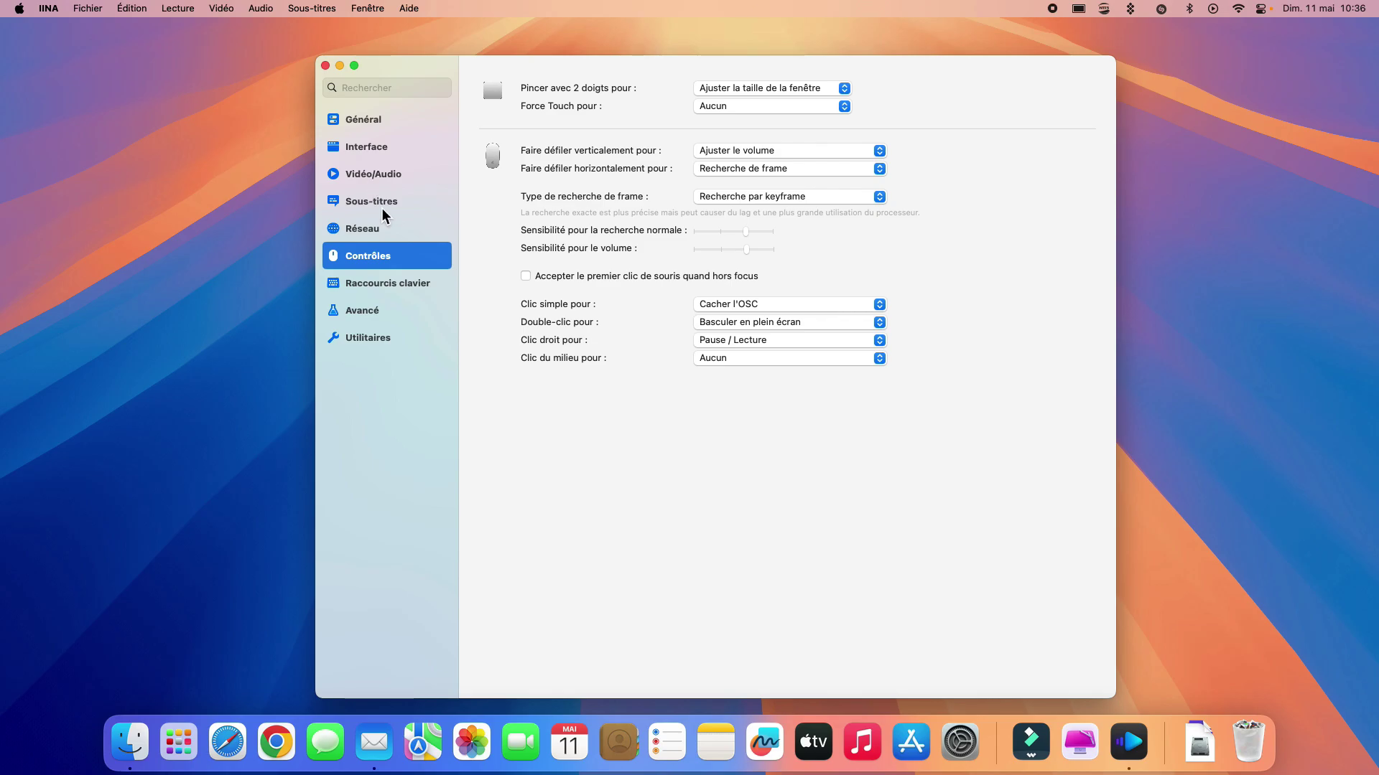
- In the Interface settings, set the theme to Clair and move the windows apart so the welcome window is uncovered
left_click(372, 148)
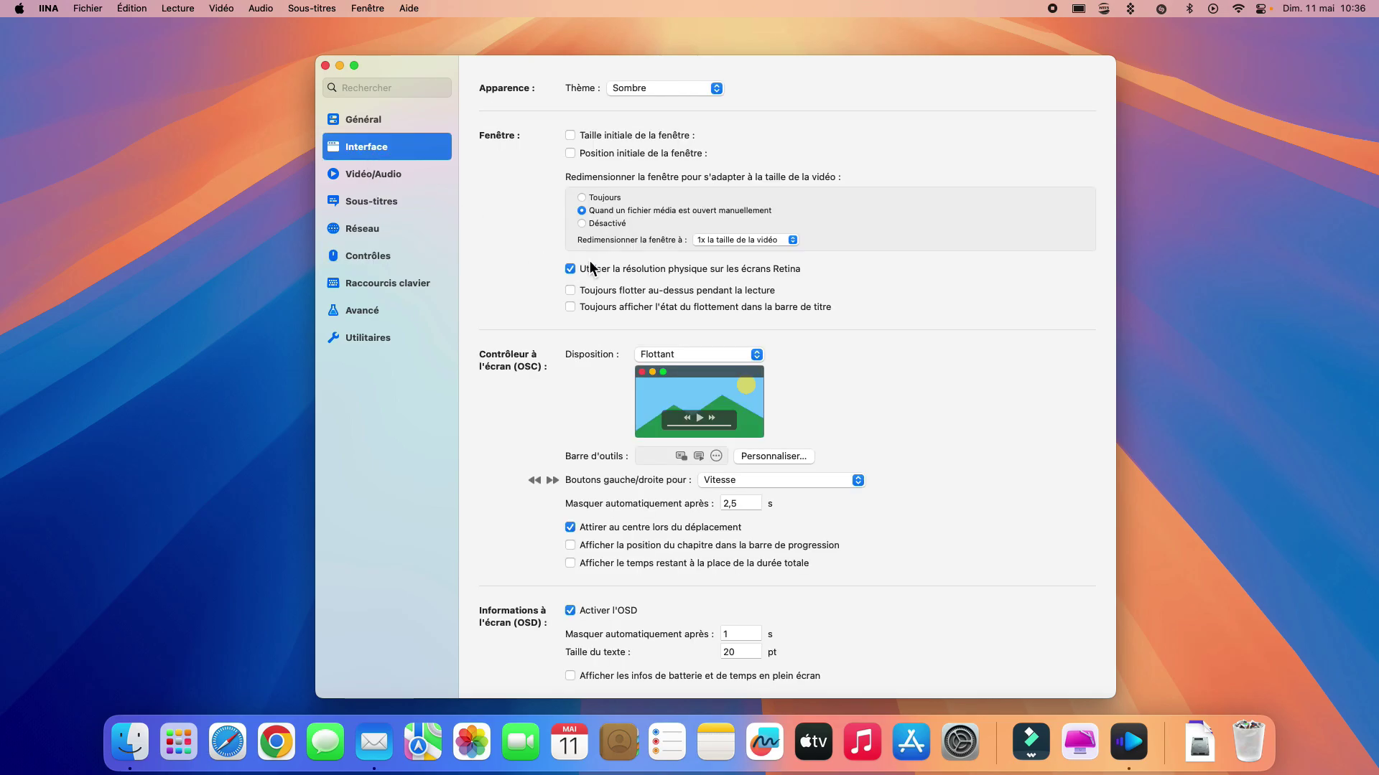
left_click(701, 90)
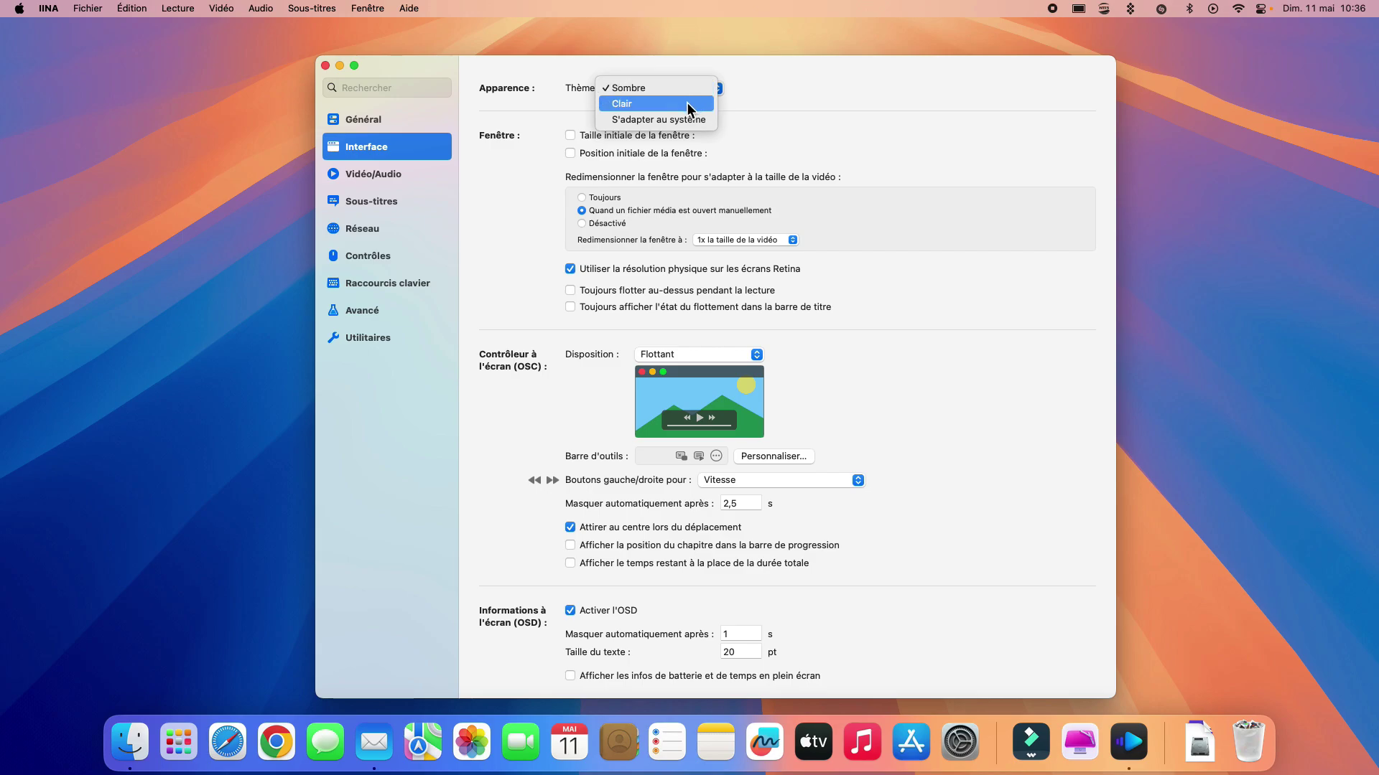
left_click(687, 102)
left_click_drag(701, 72, 387, 85)
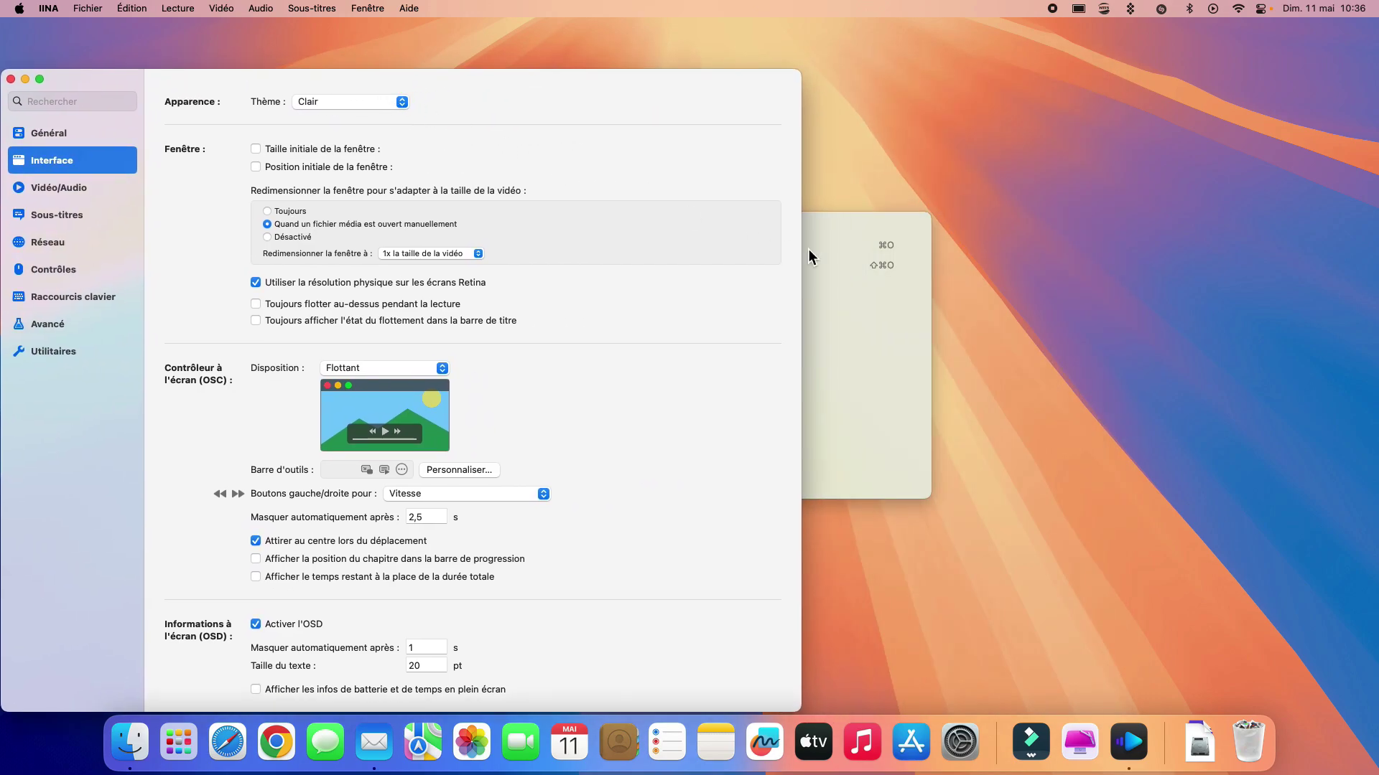
left_click(809, 256)
- Set the theme to Sombre and move the welcome window fully clear of the settings window
left_click(327, 108)
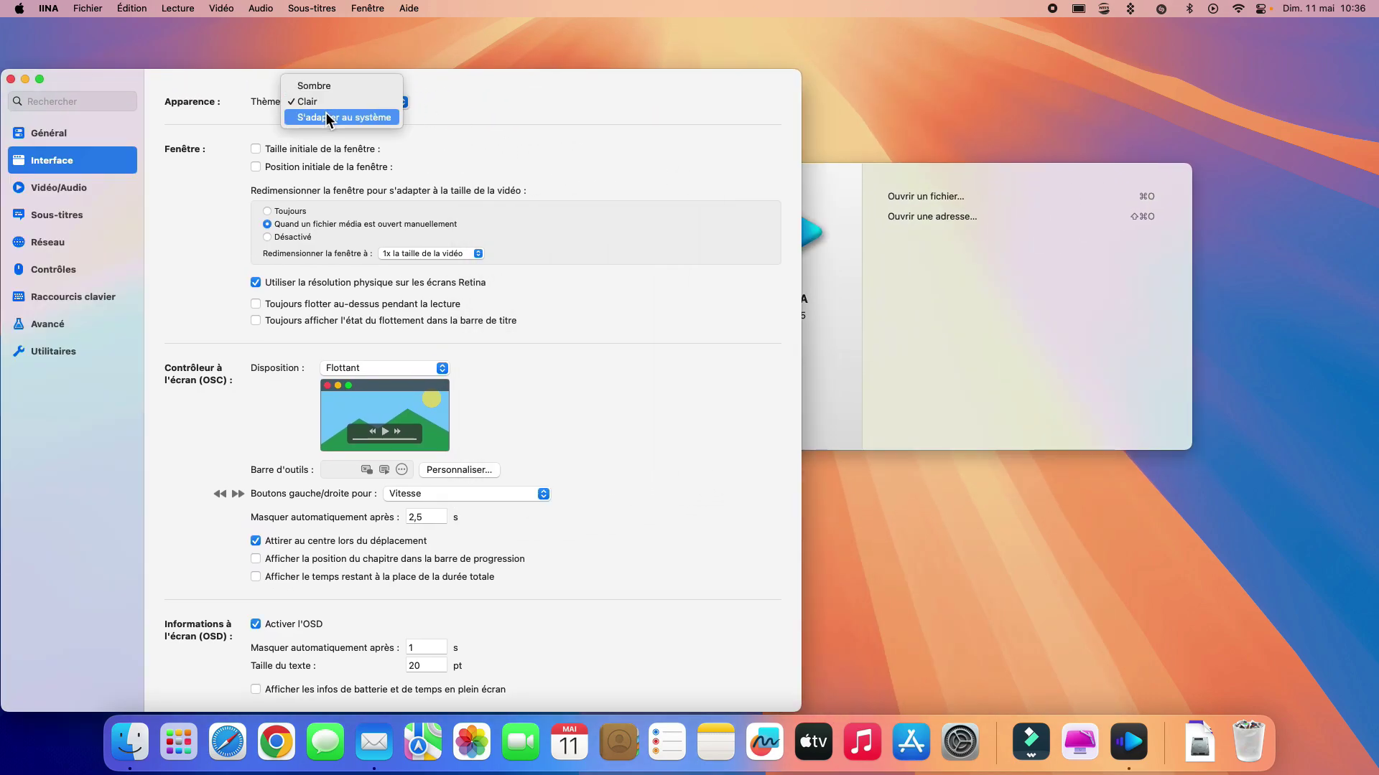
left_click(337, 87)
left_click_drag(962, 185, 1109, 194)
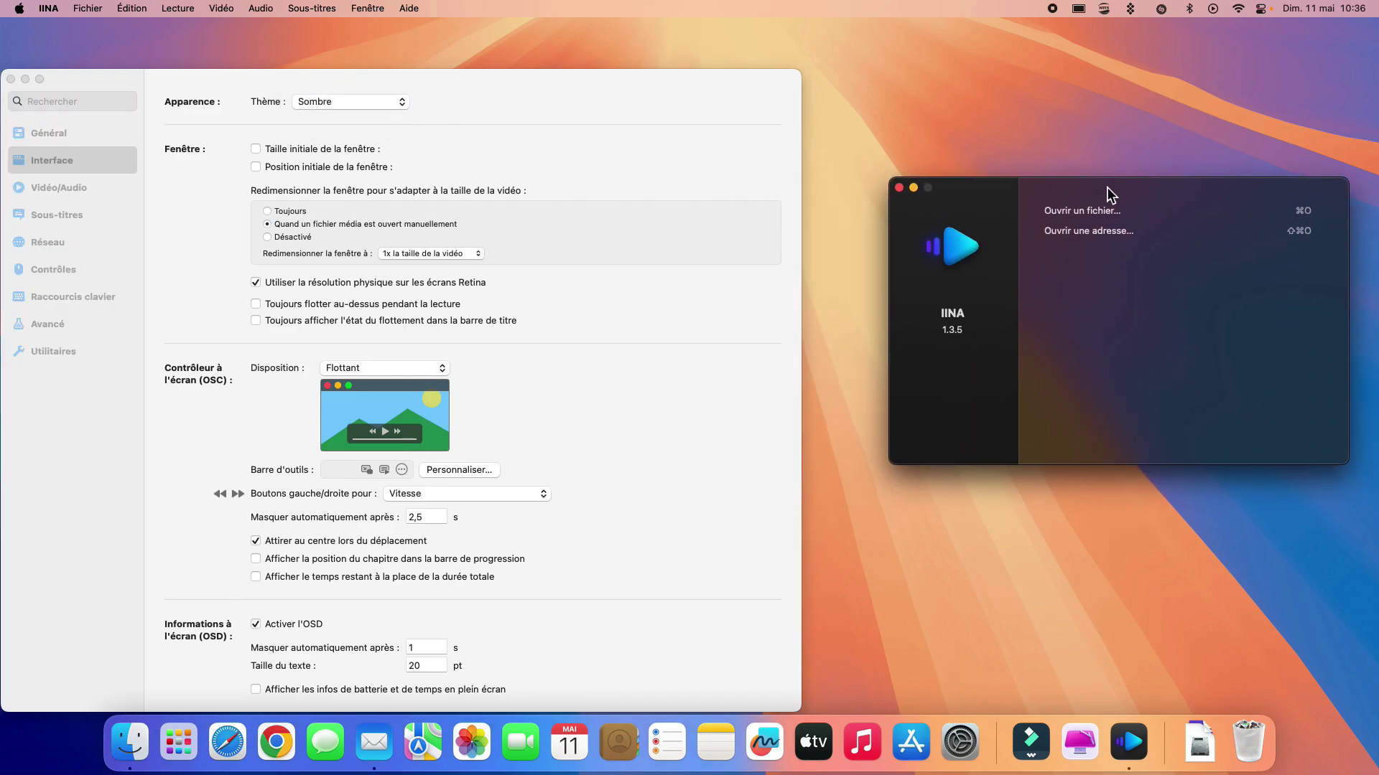
- Set the theme to S'adapter au système and reposition the settings window beside the welcome window
left_click(386, 105)
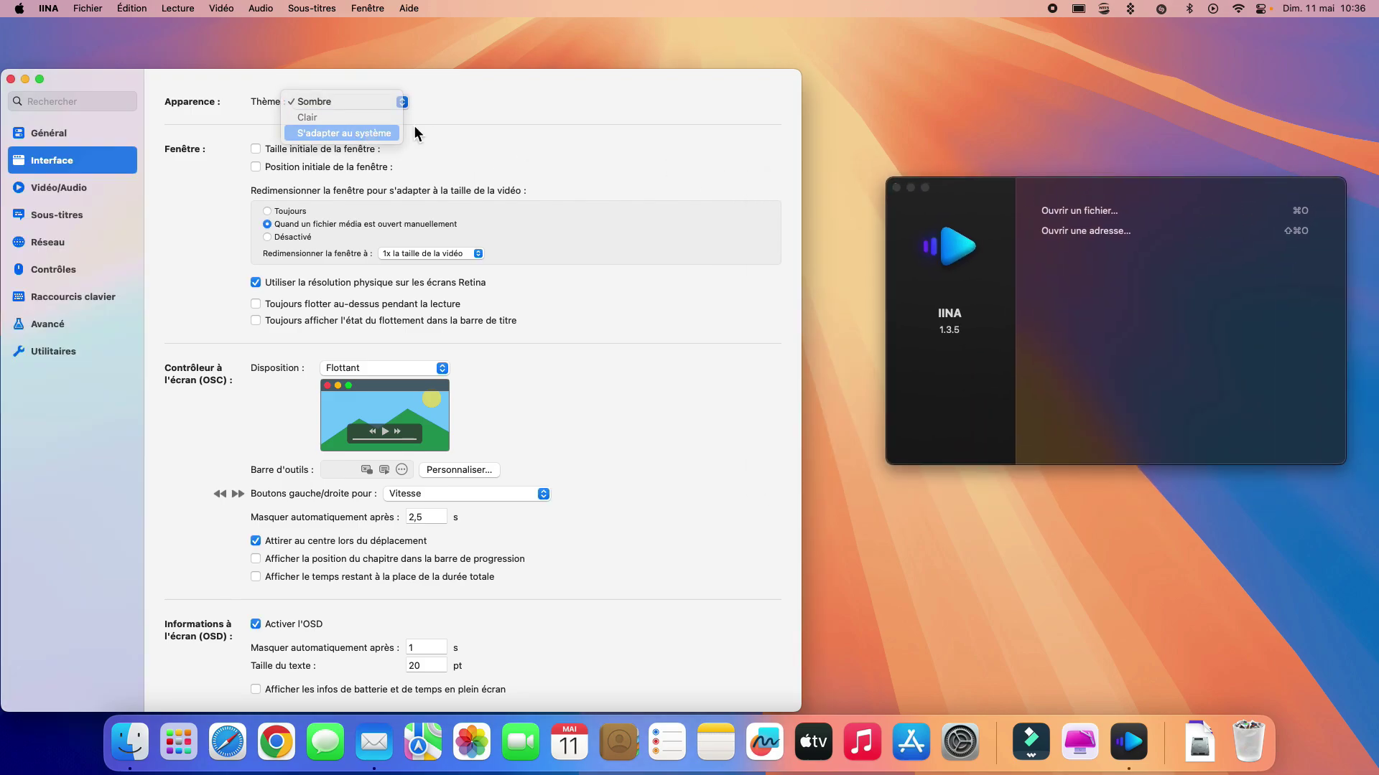
key("Return")
left_click_drag(446, 117, 532, 81)
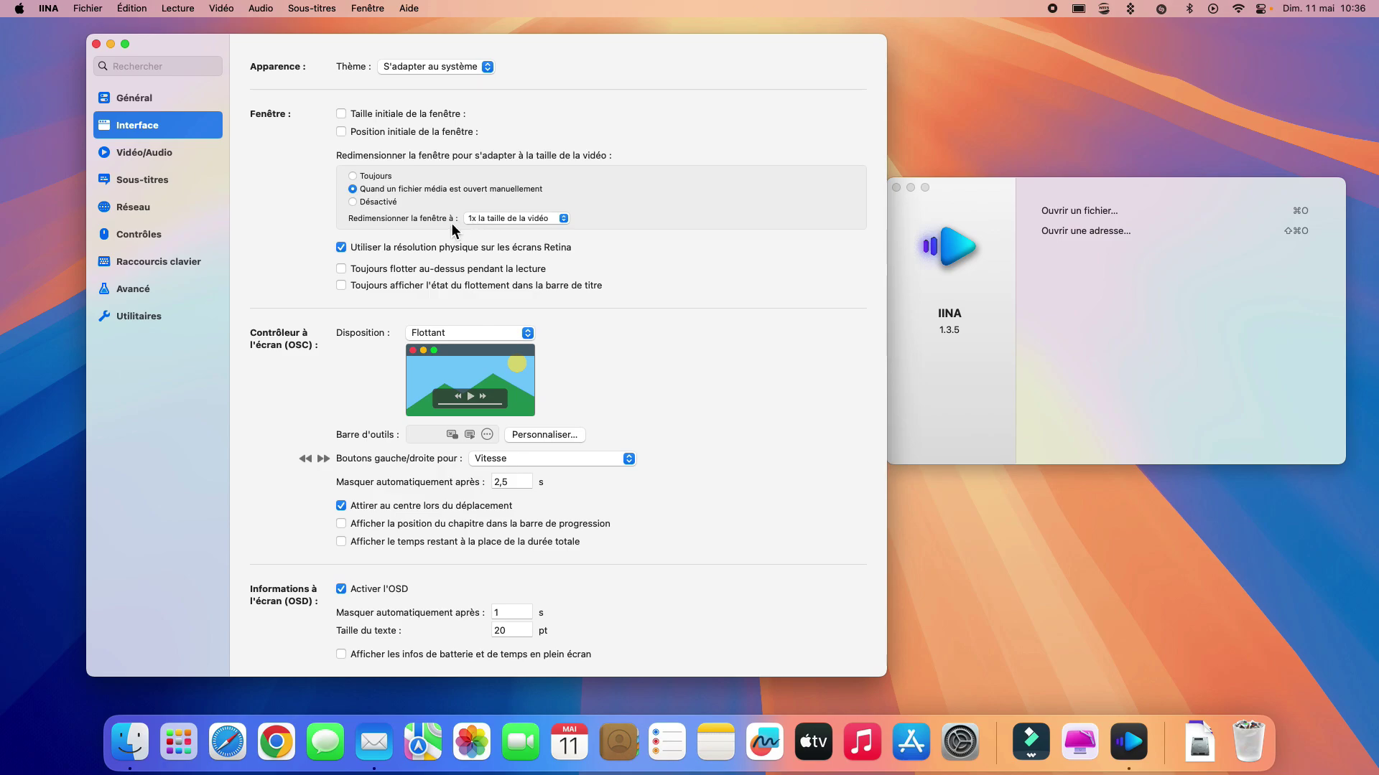
- Review the window resize choices for videos and the layouts offered for the on-screen controller
left_click(563, 221)
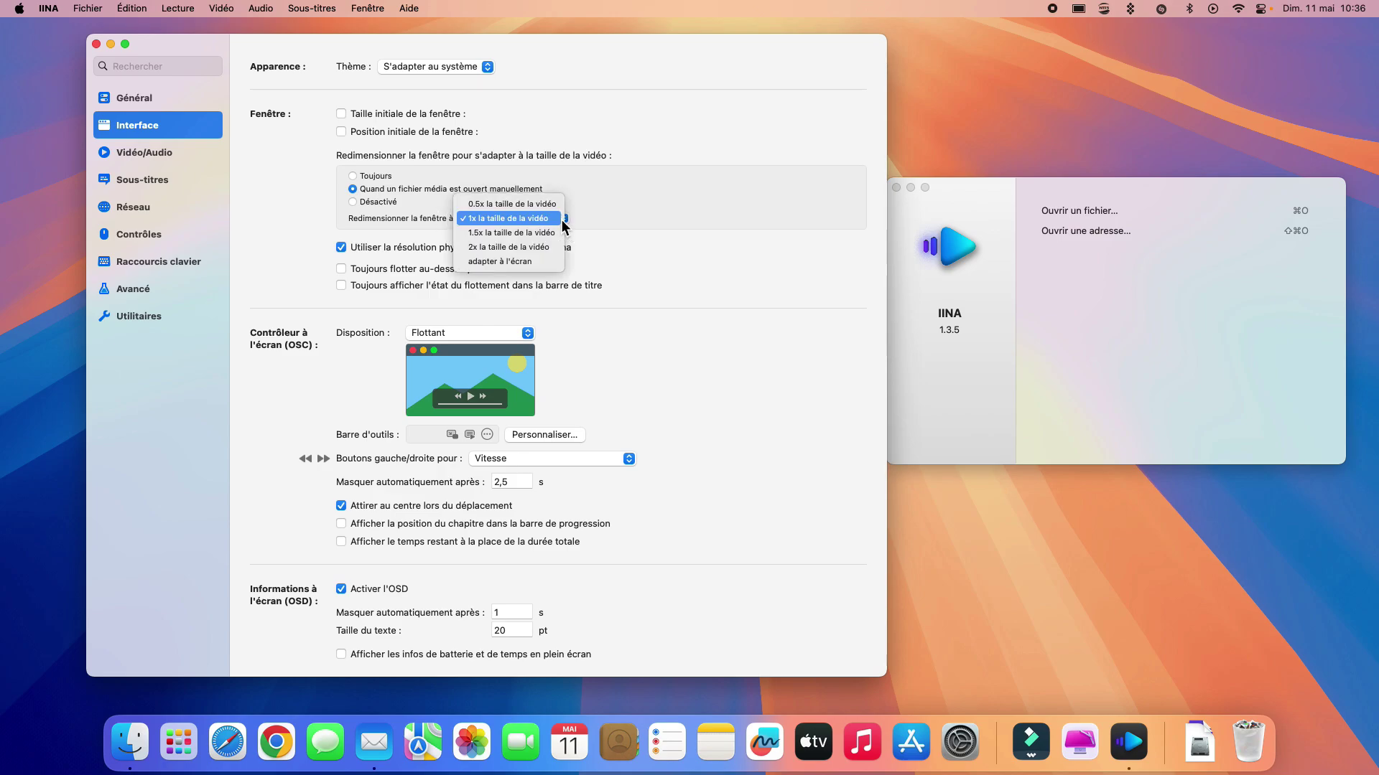
left_click(562, 279)
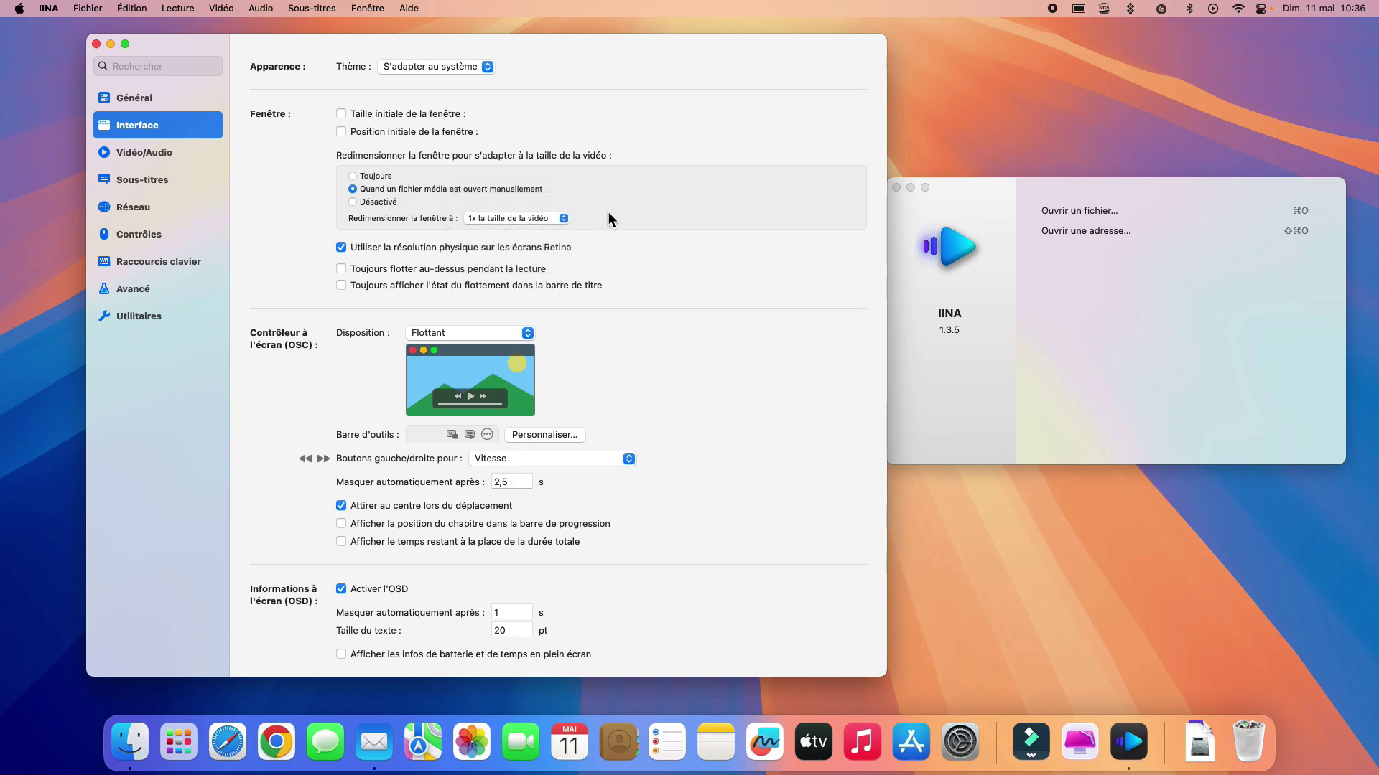
left_click(528, 335)
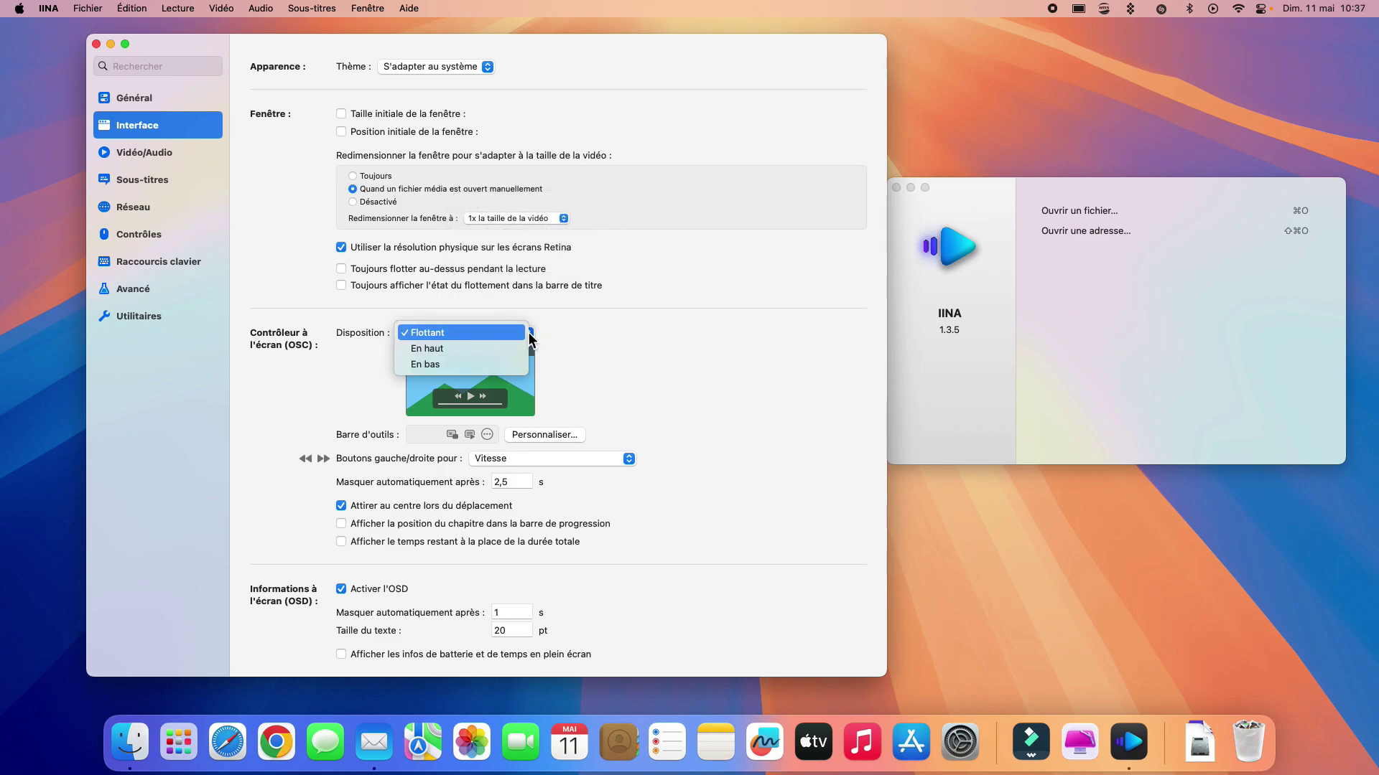
left_click(568, 333)
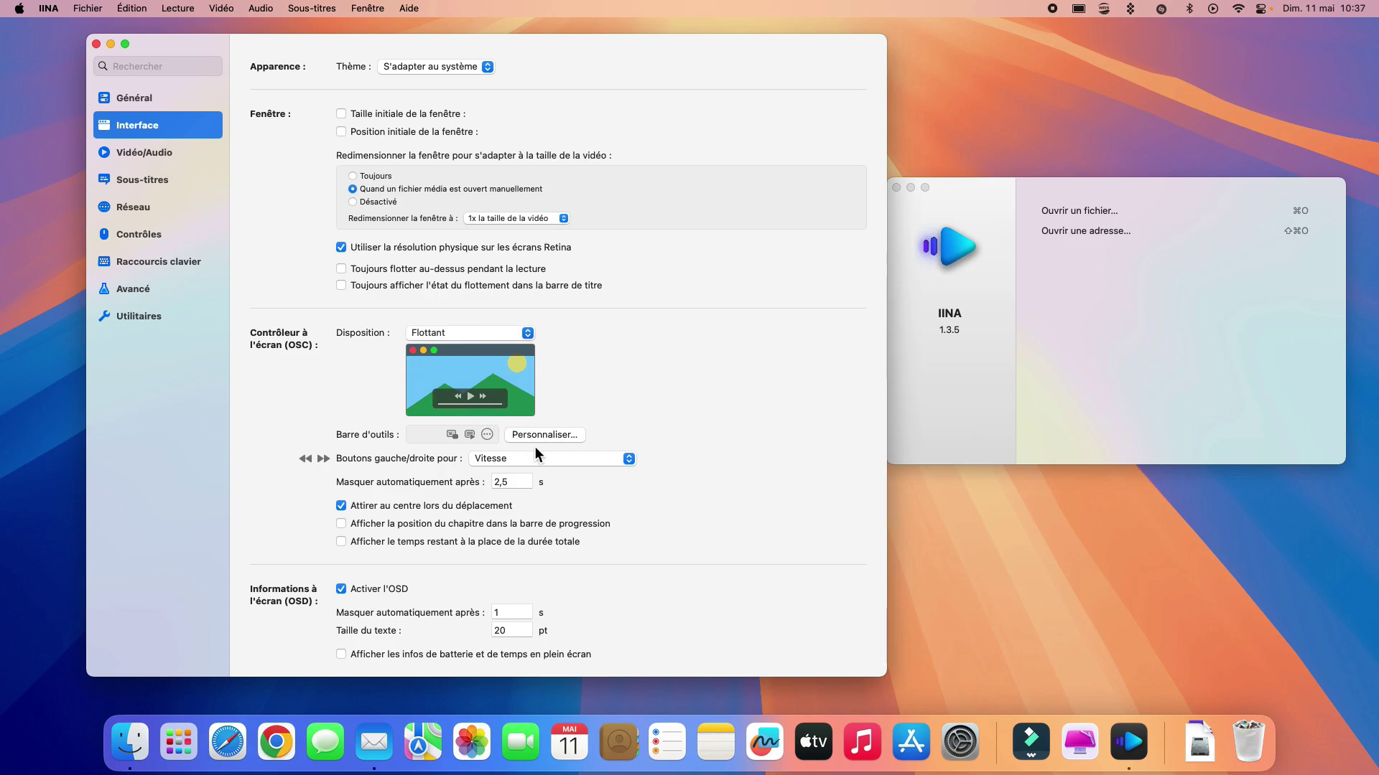
- Review the items available for customising the on-screen controller's toolbar, leaving them as they are
scroll(536, 451, "down", 3)
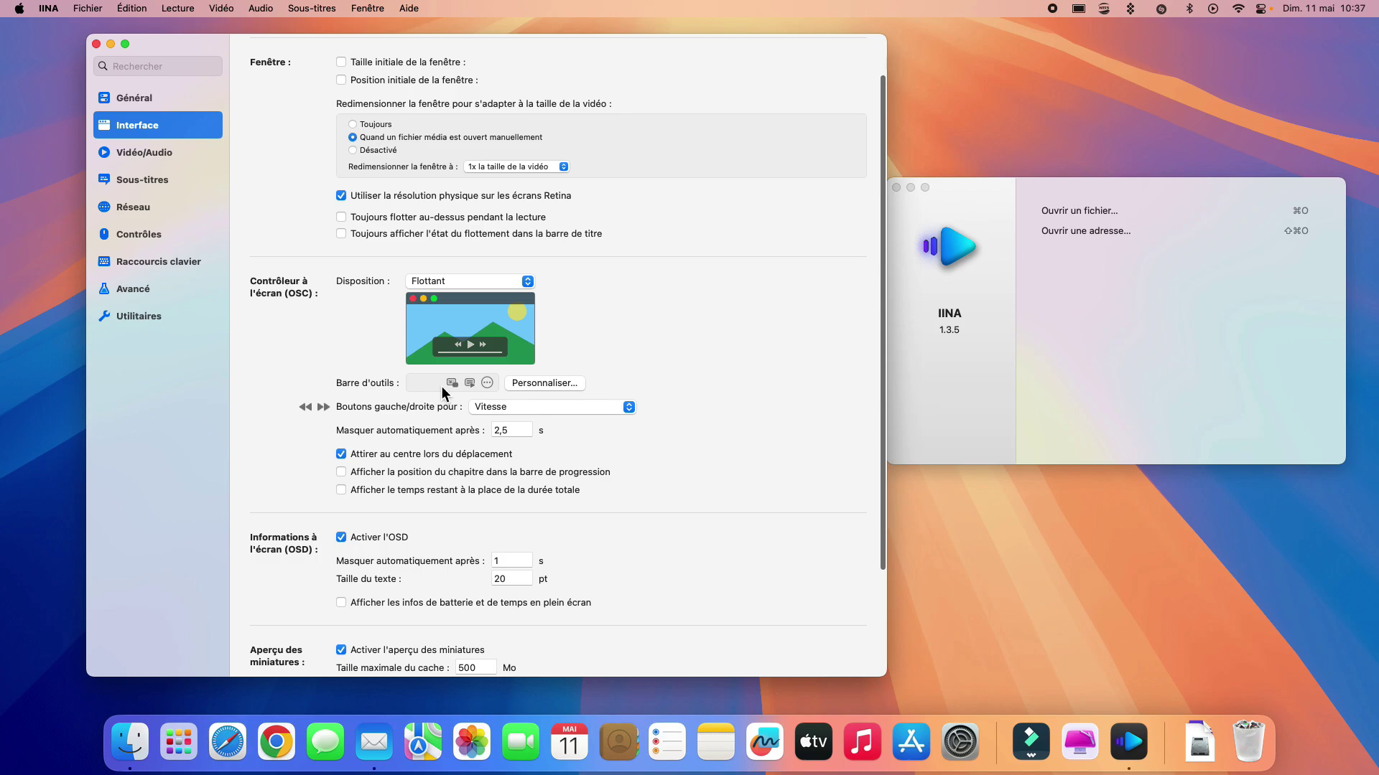
left_click(545, 383)
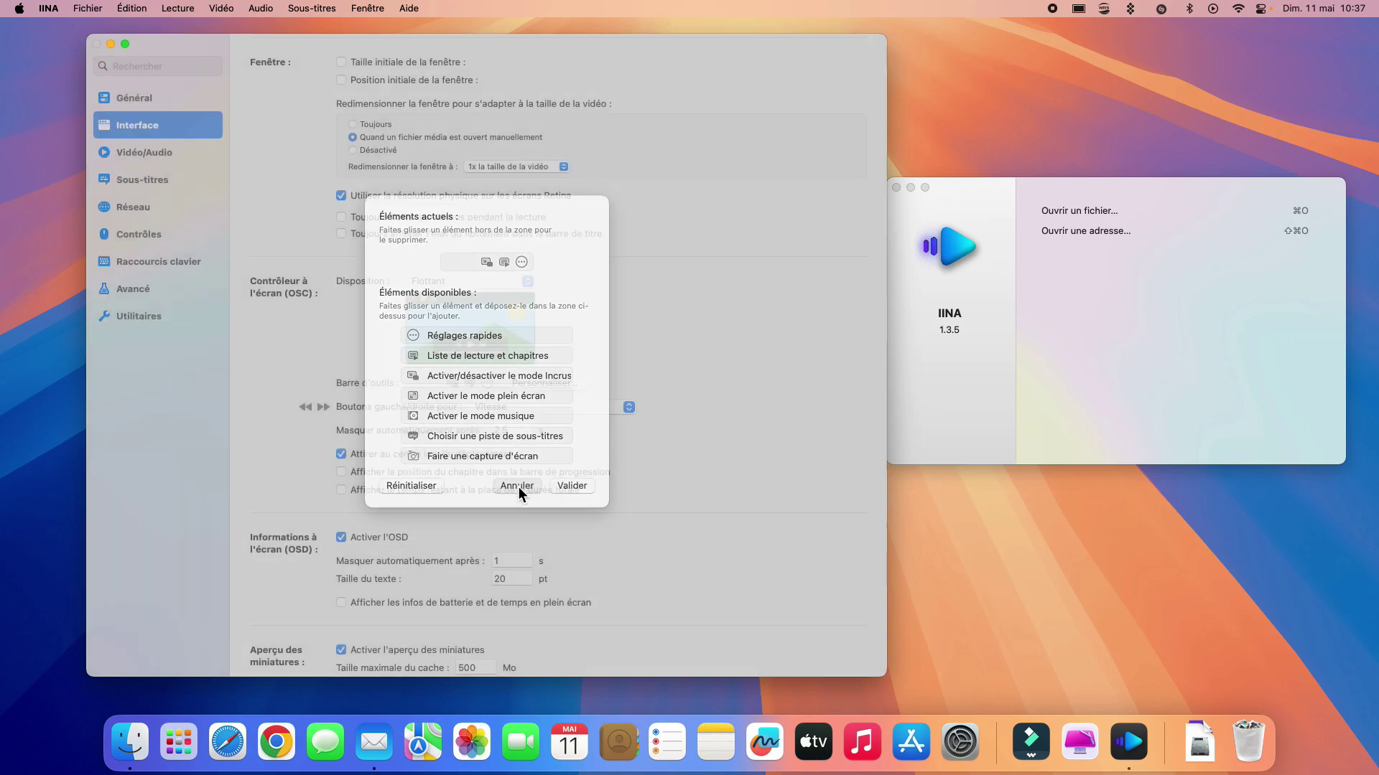
left_click(518, 487)
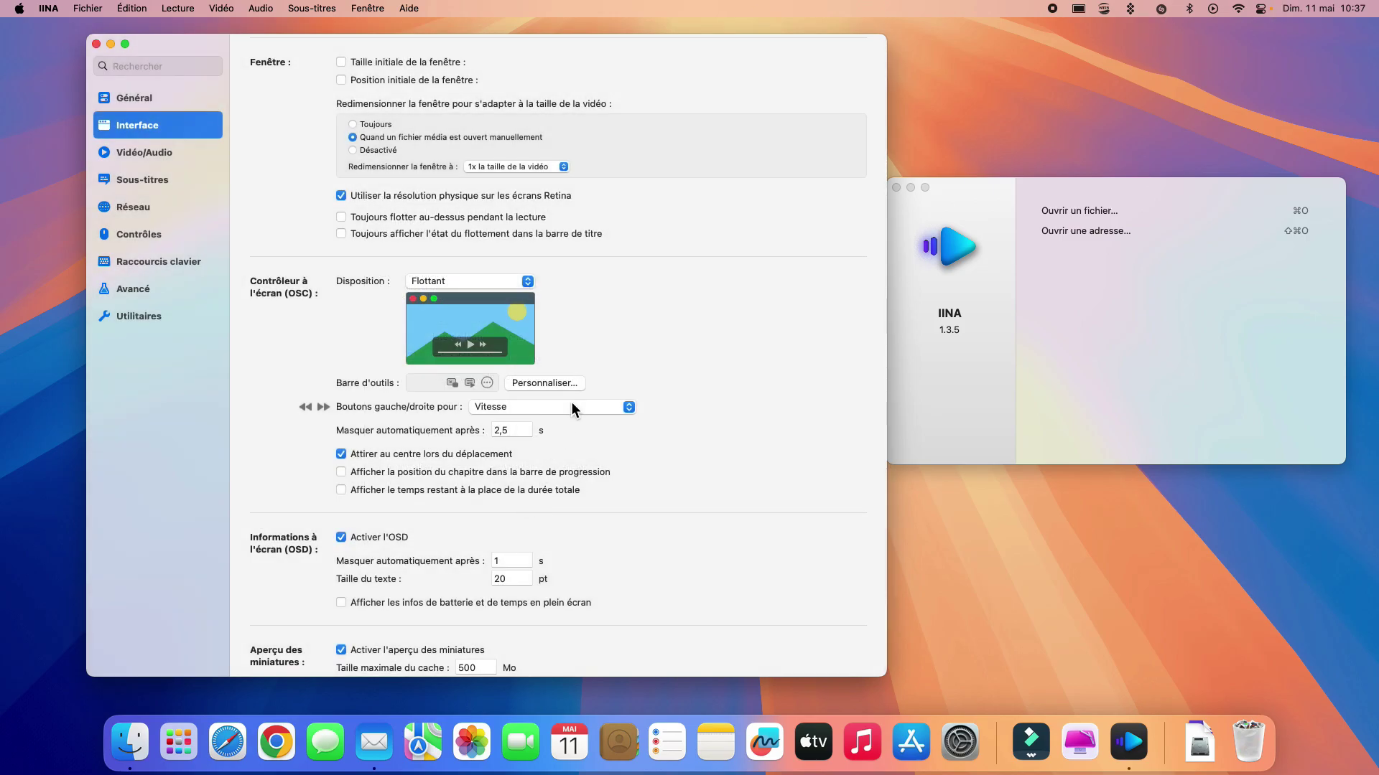
- Look through the remaining Interface options and the Vidéo/Audio settings
scroll(496, 472, "down", 4)
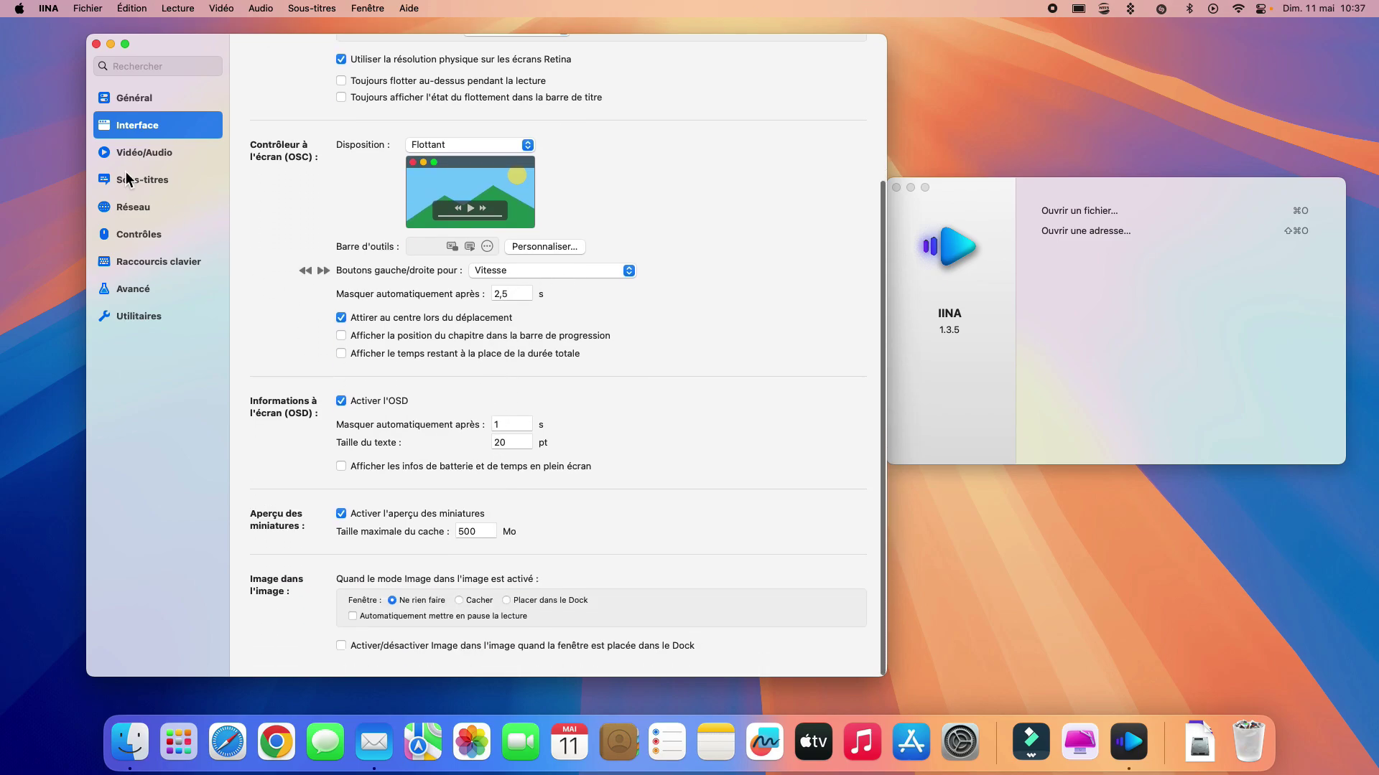
left_click(135, 155)
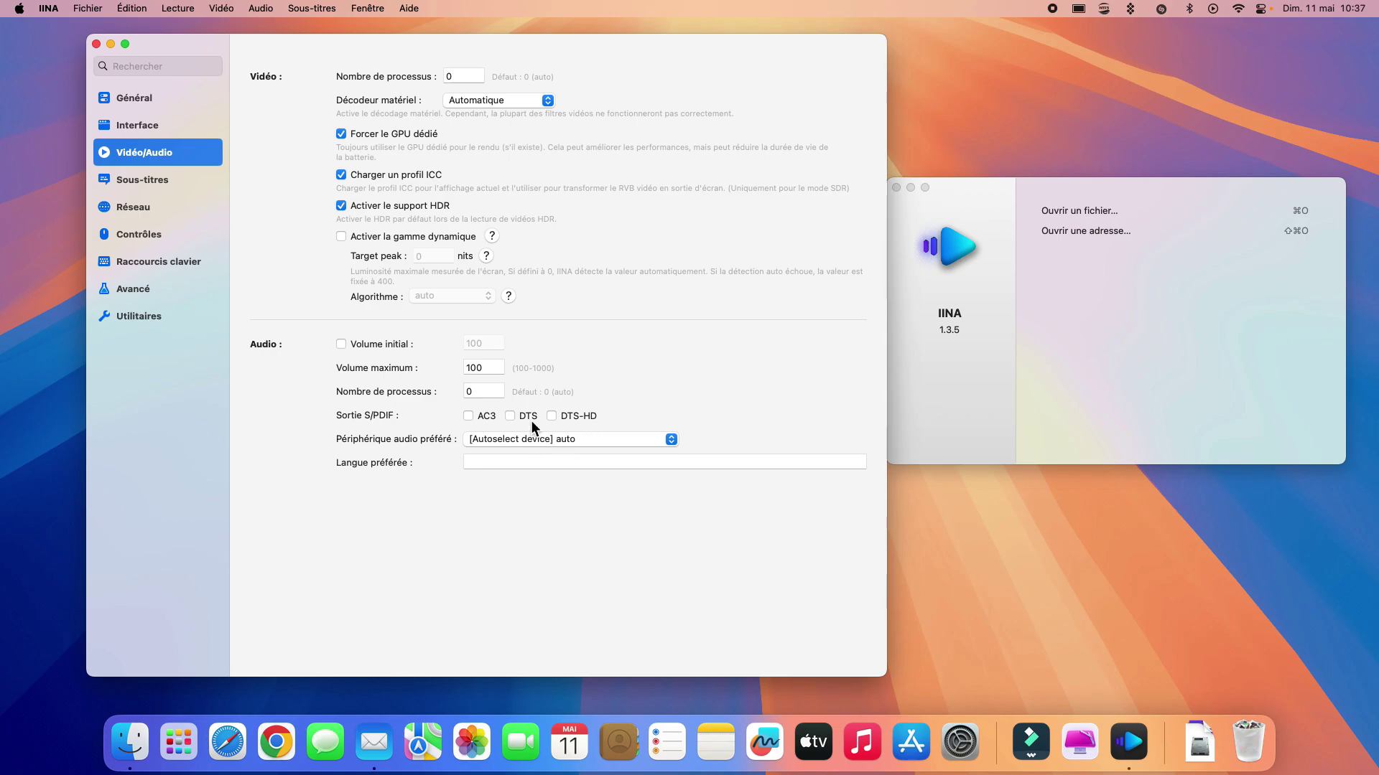
- In the Sous-titres settings, review the automatic loading modes and their advanced file name and folder options
left_click(175, 188)
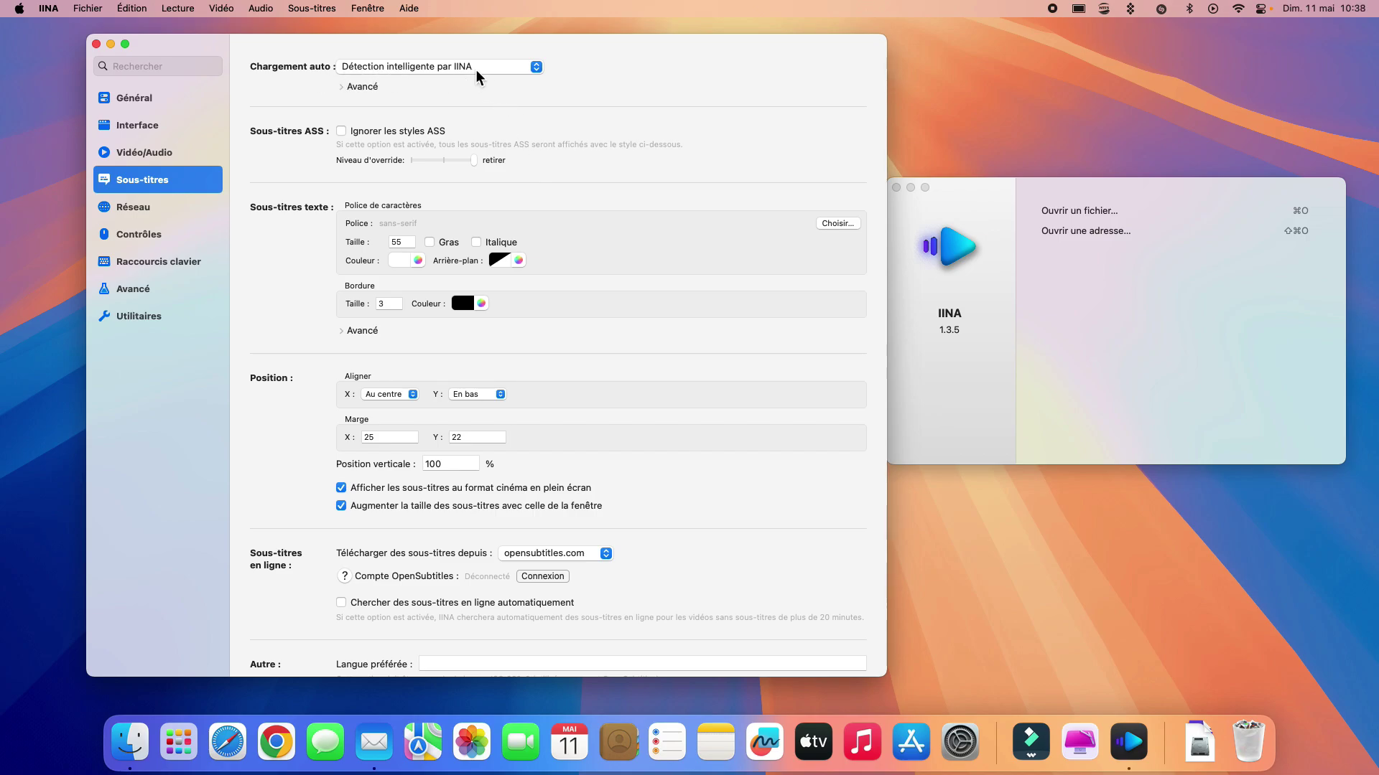
left_click(344, 89)
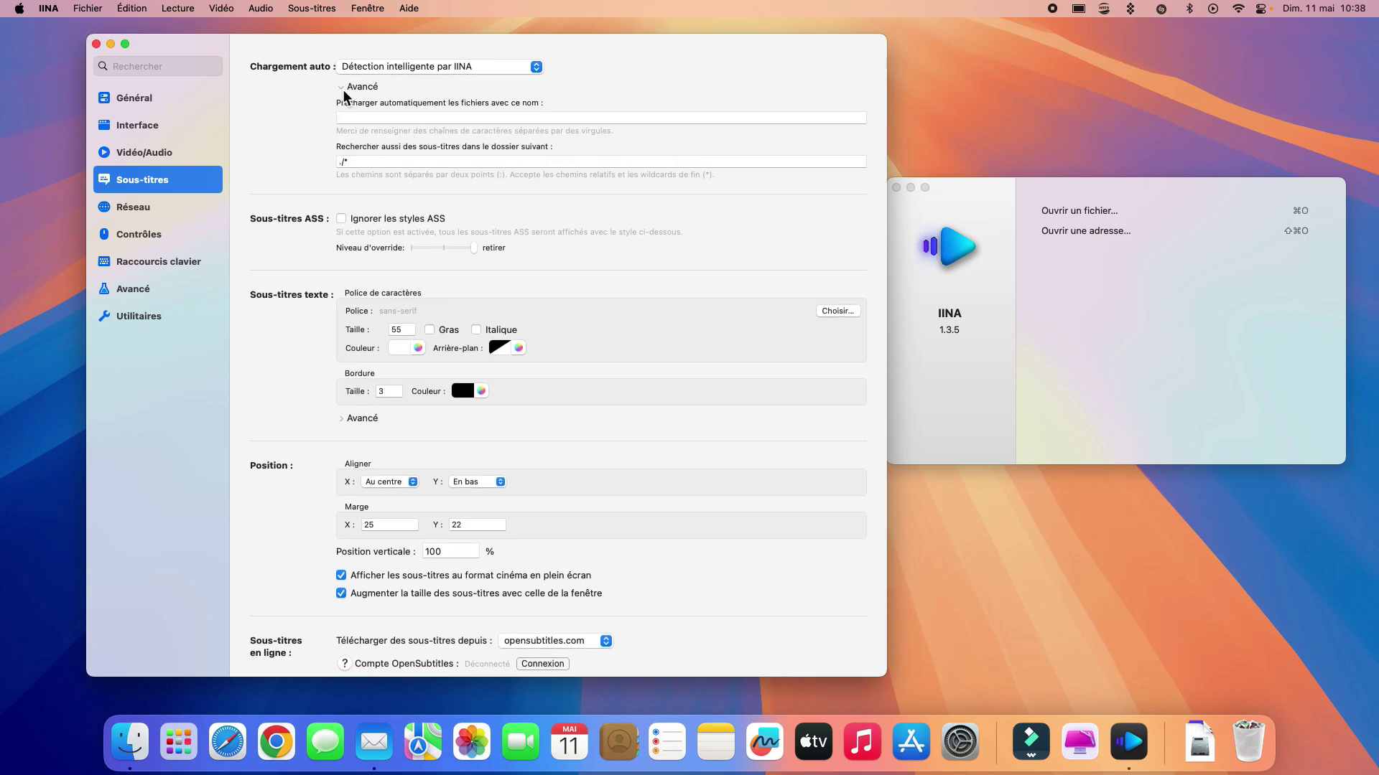
left_click(343, 87)
left_click(496, 66)
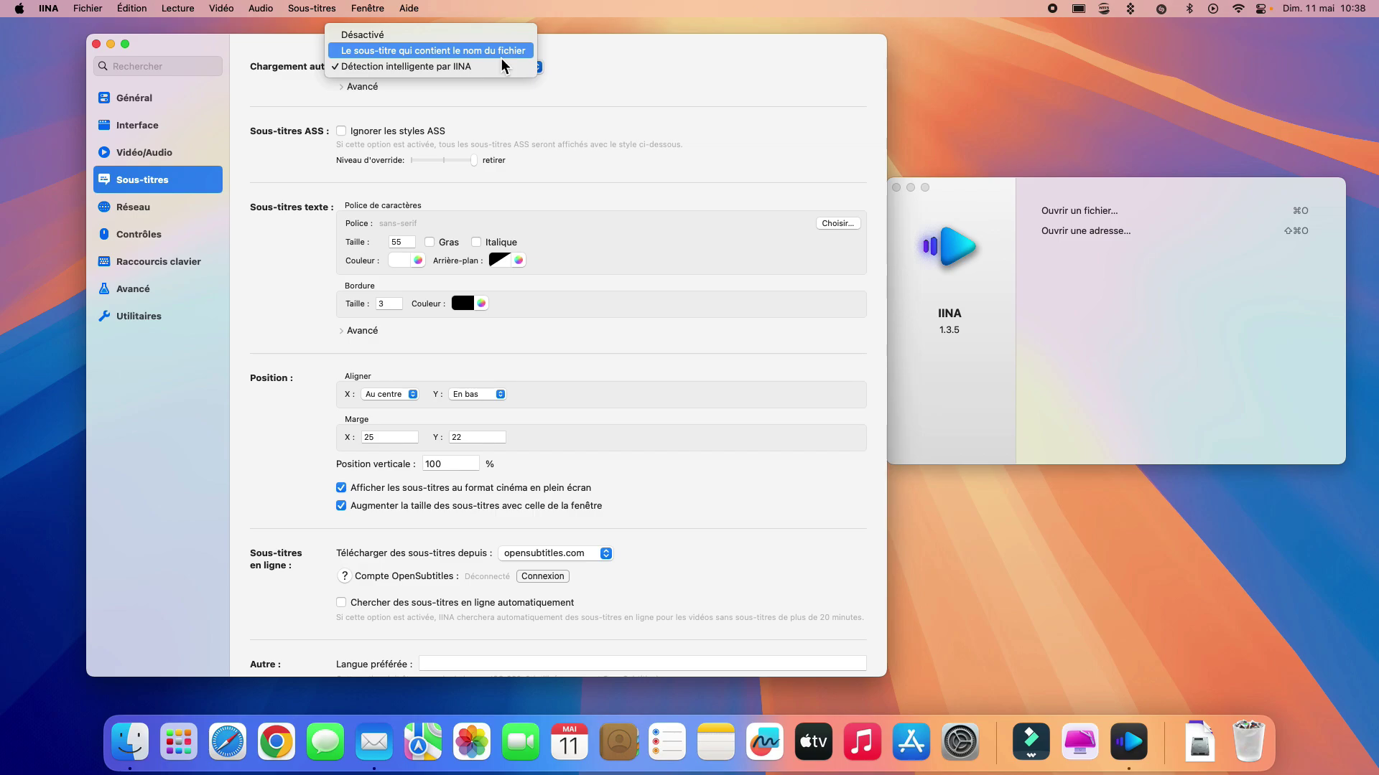
left_click(588, 65)
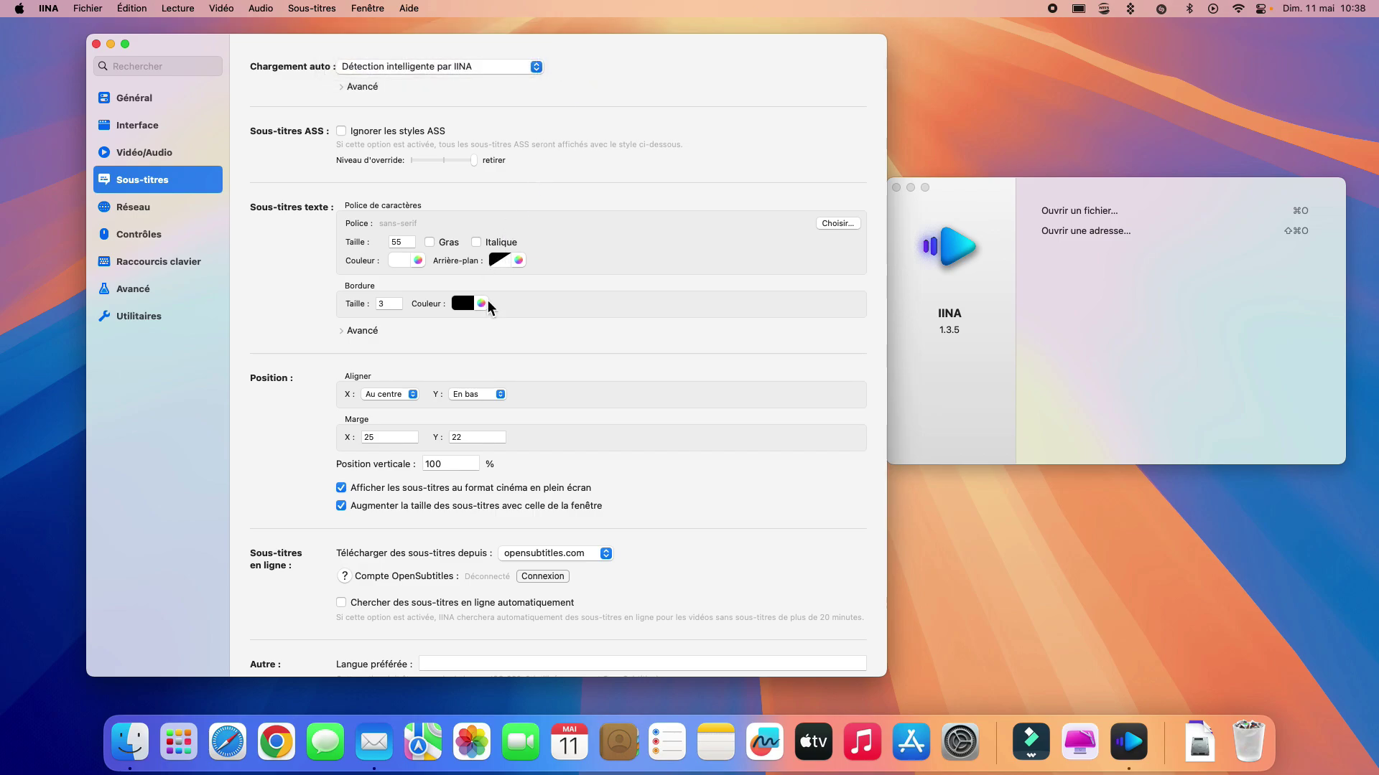
- Look through the subtitle text, position and online options, including the sites offered for downloading subtitles
scroll(483, 303, "down", 2)
scroll(487, 307, "up", 2)
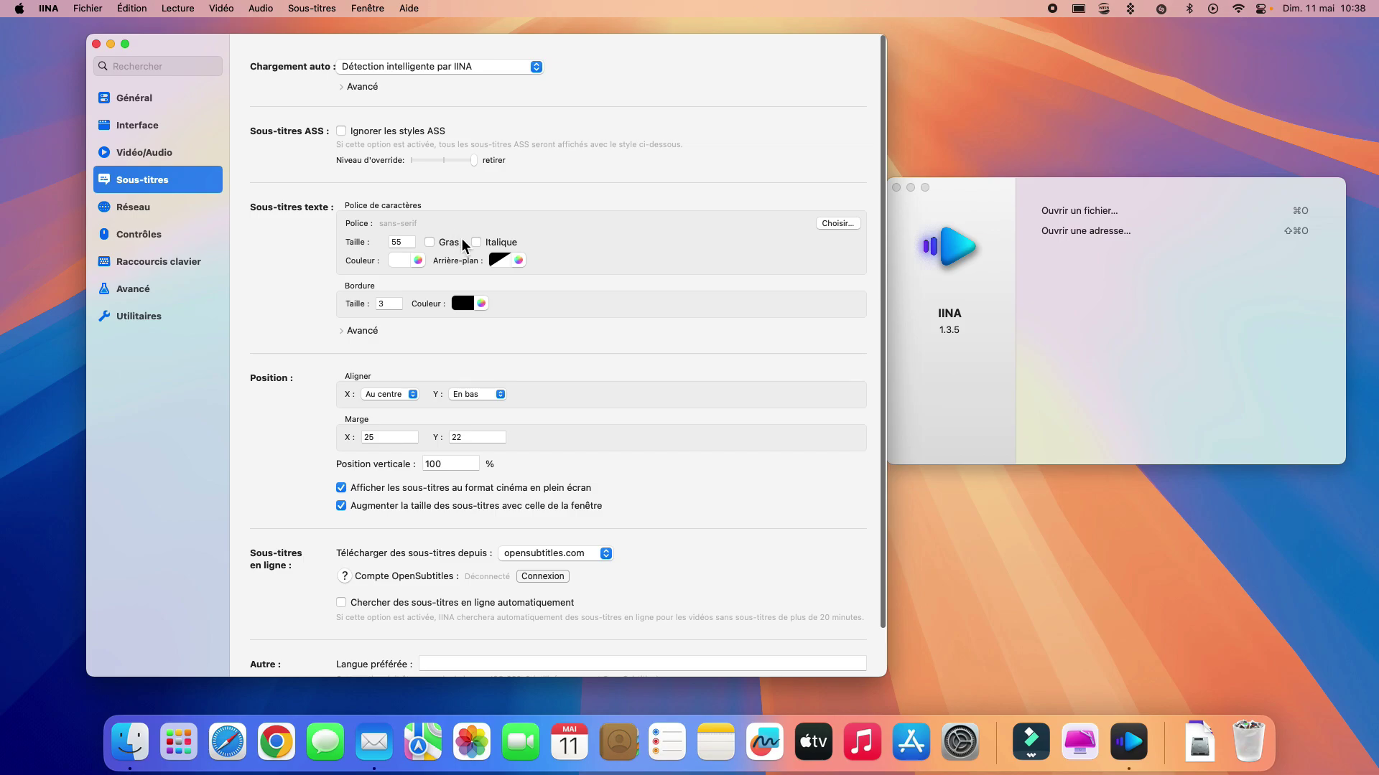
scroll(453, 271, "down", 2)
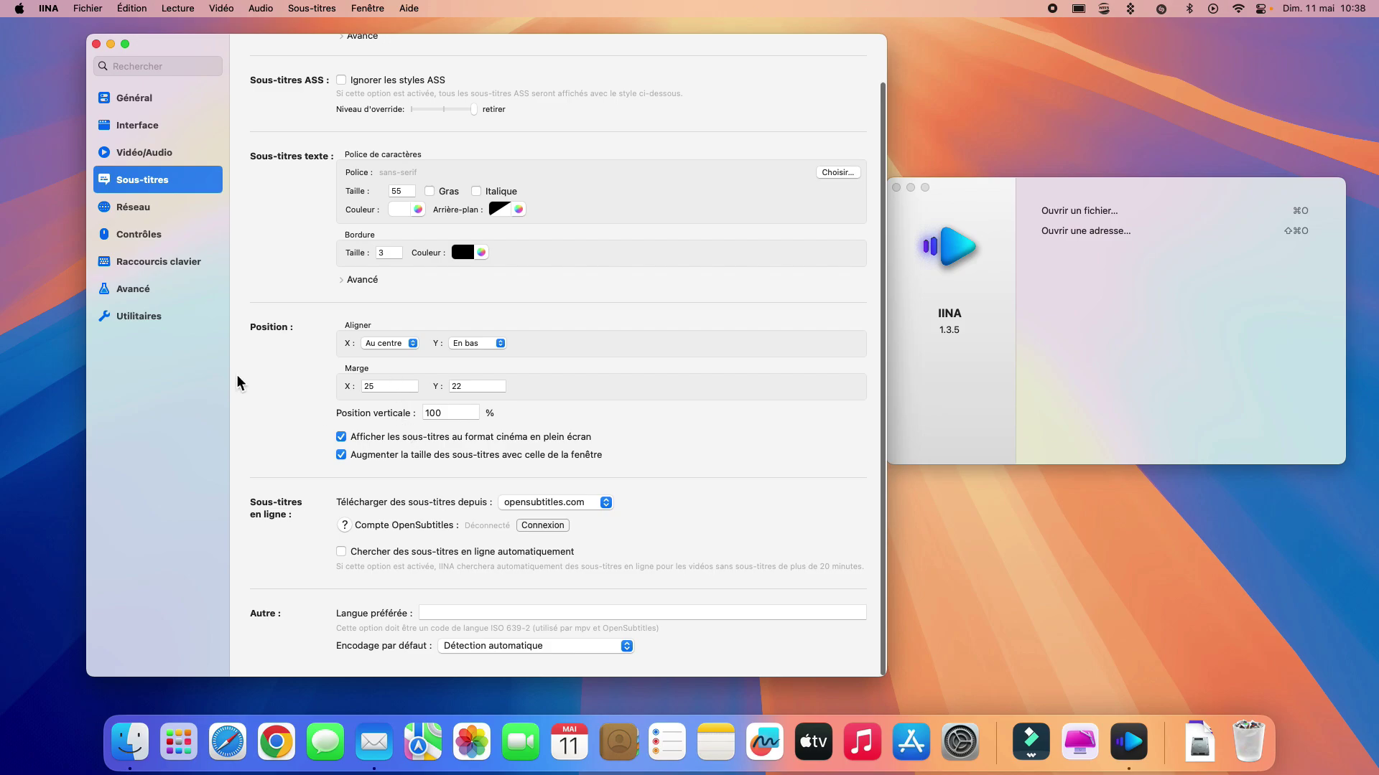
left_click(597, 507)
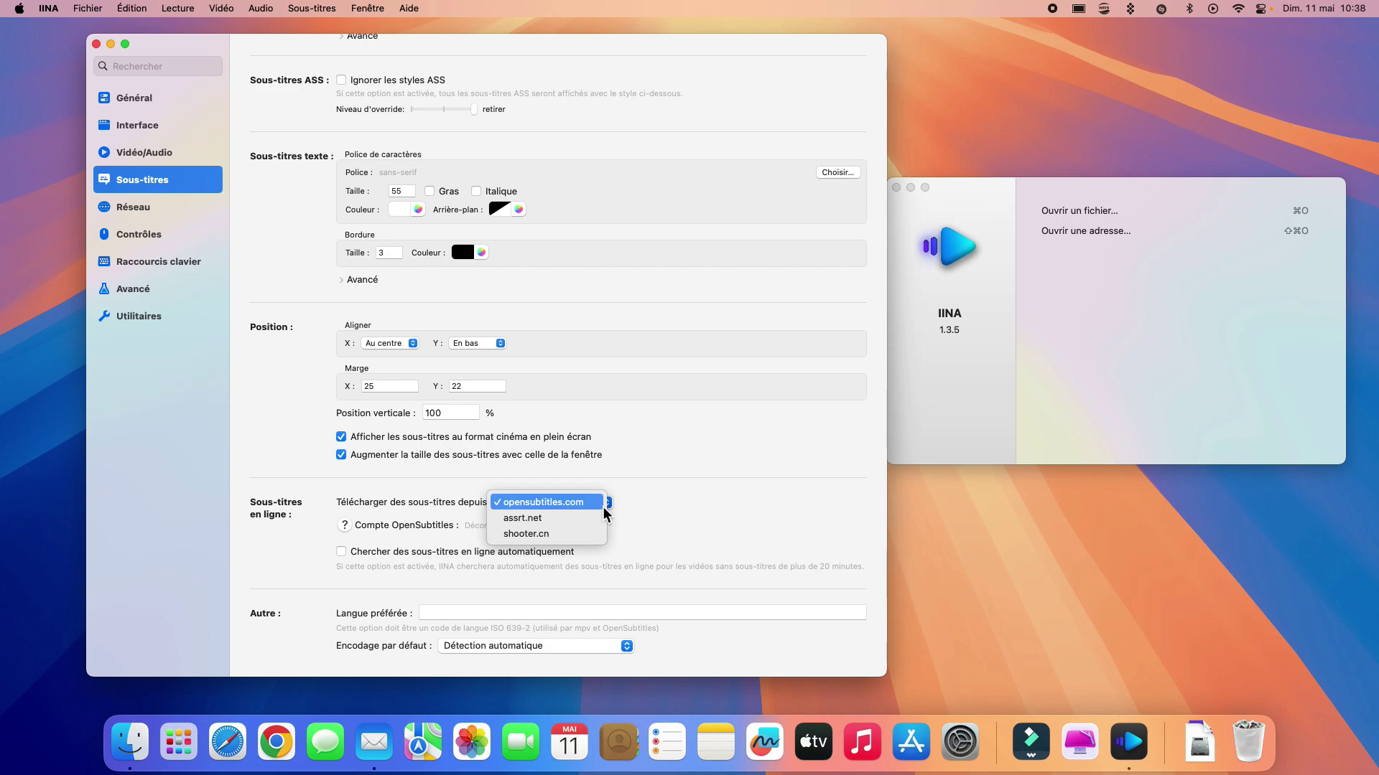
left_click(658, 510)
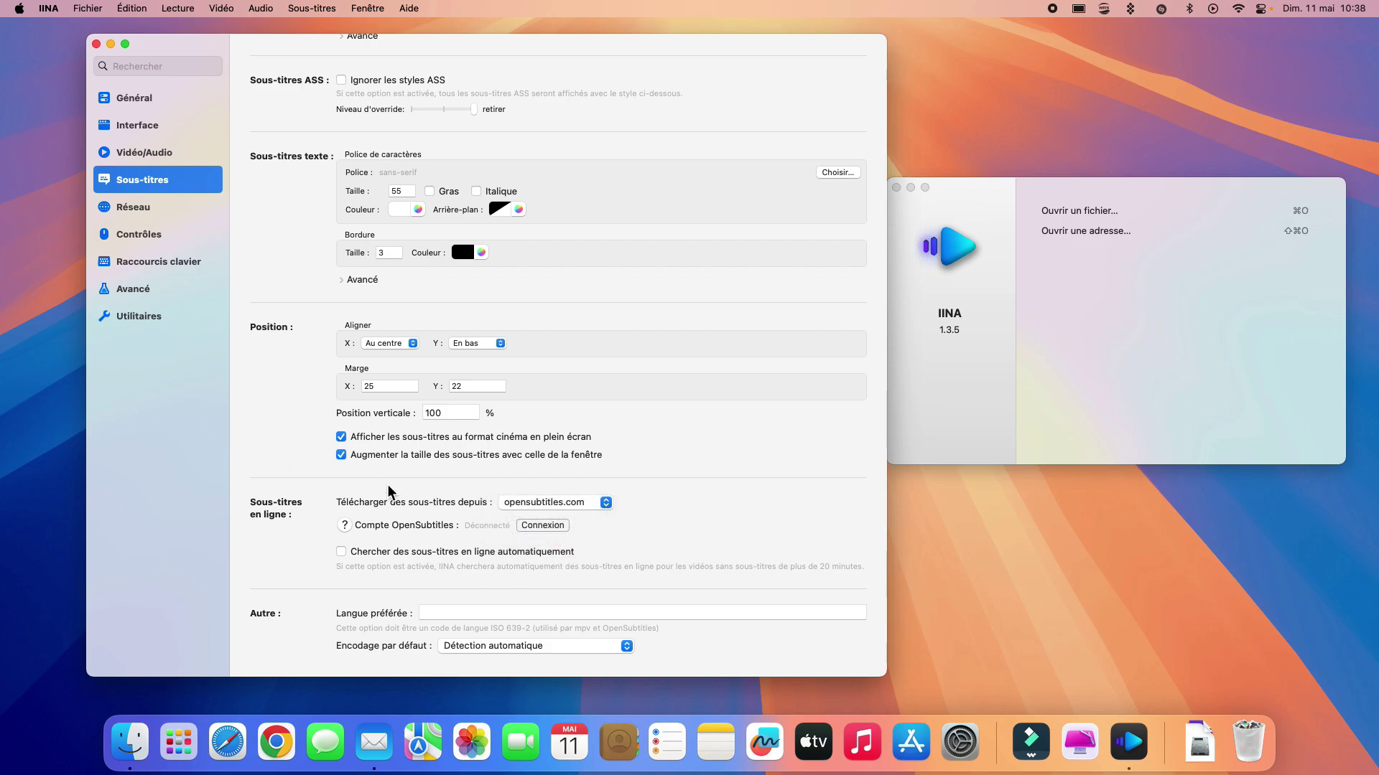
- Look over the Réseau settings and consult the youtube-dl help page, closing it to return to the settings
left_click(148, 214)
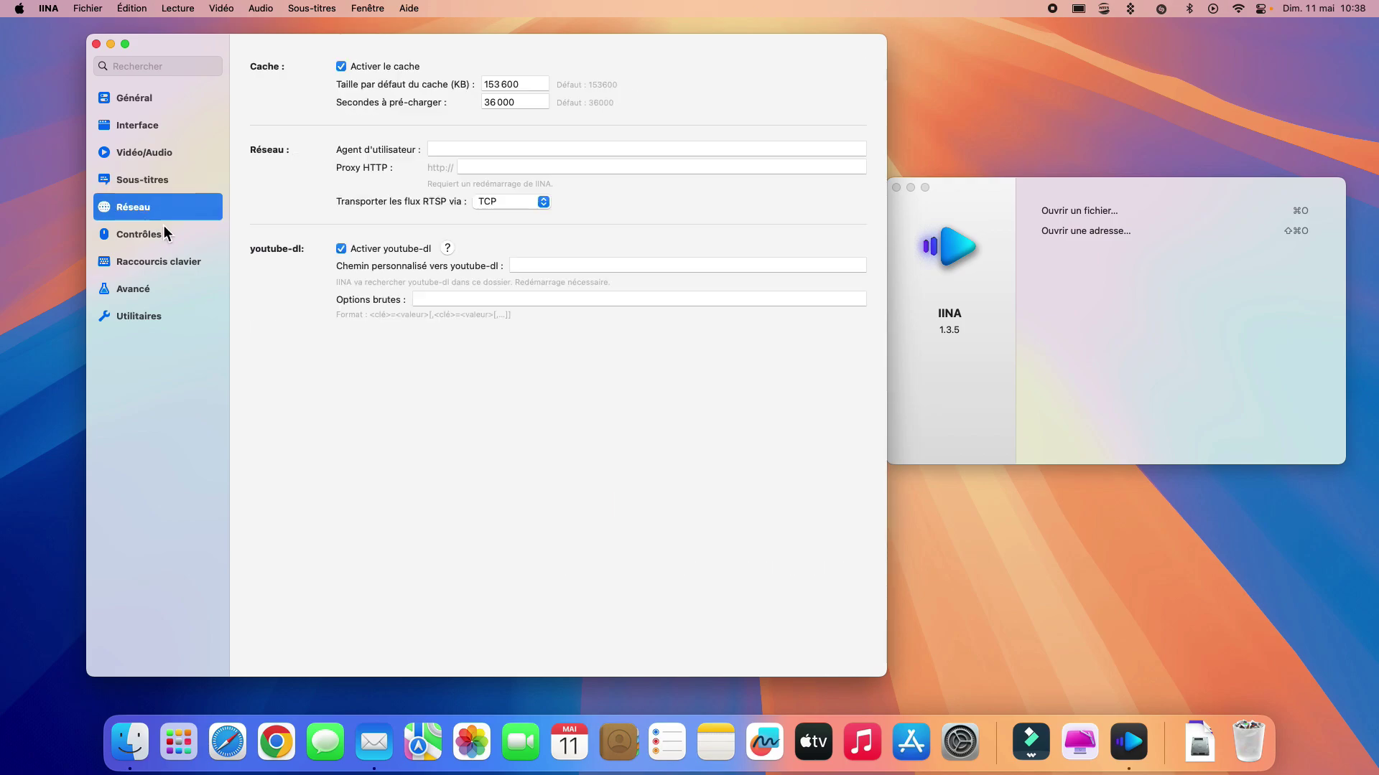
left_click(448, 250)
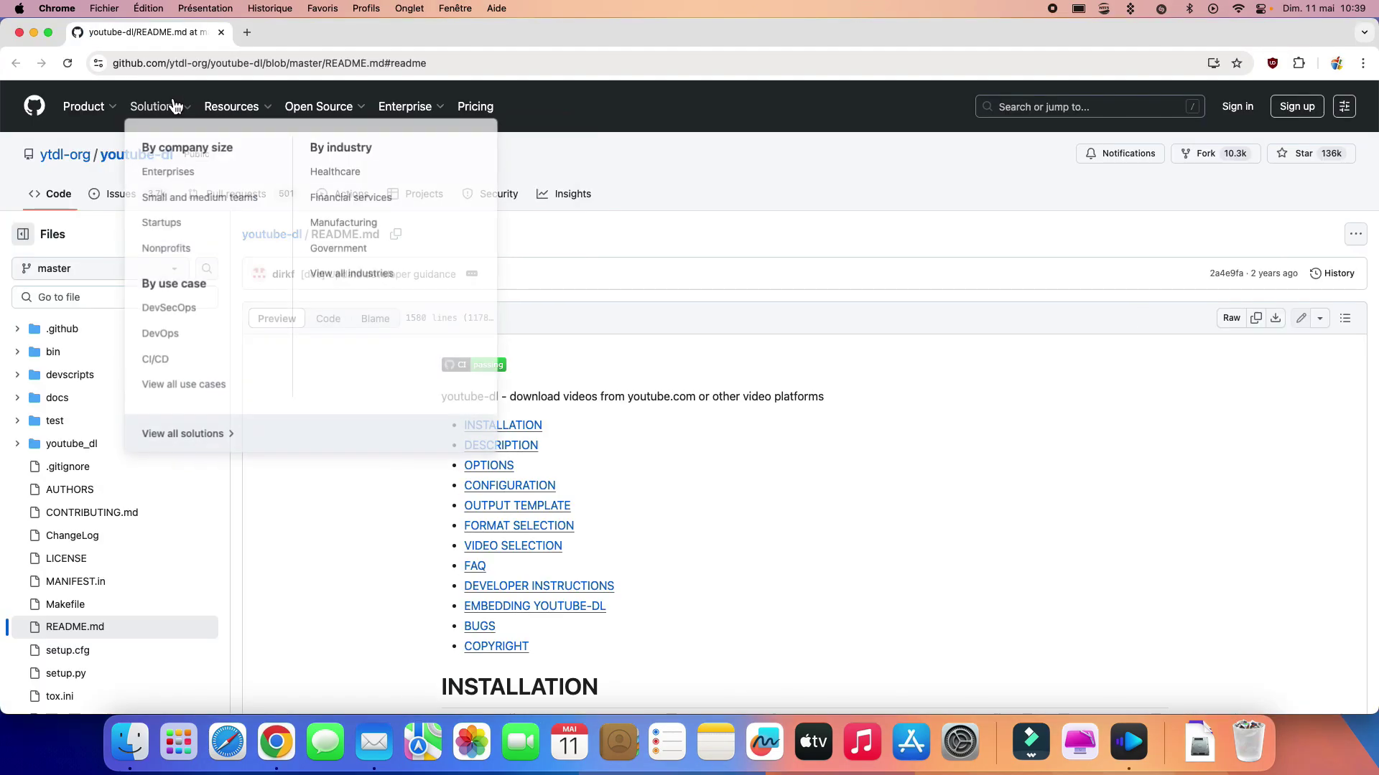
left_click(19, 32)
left_click(393, 411)
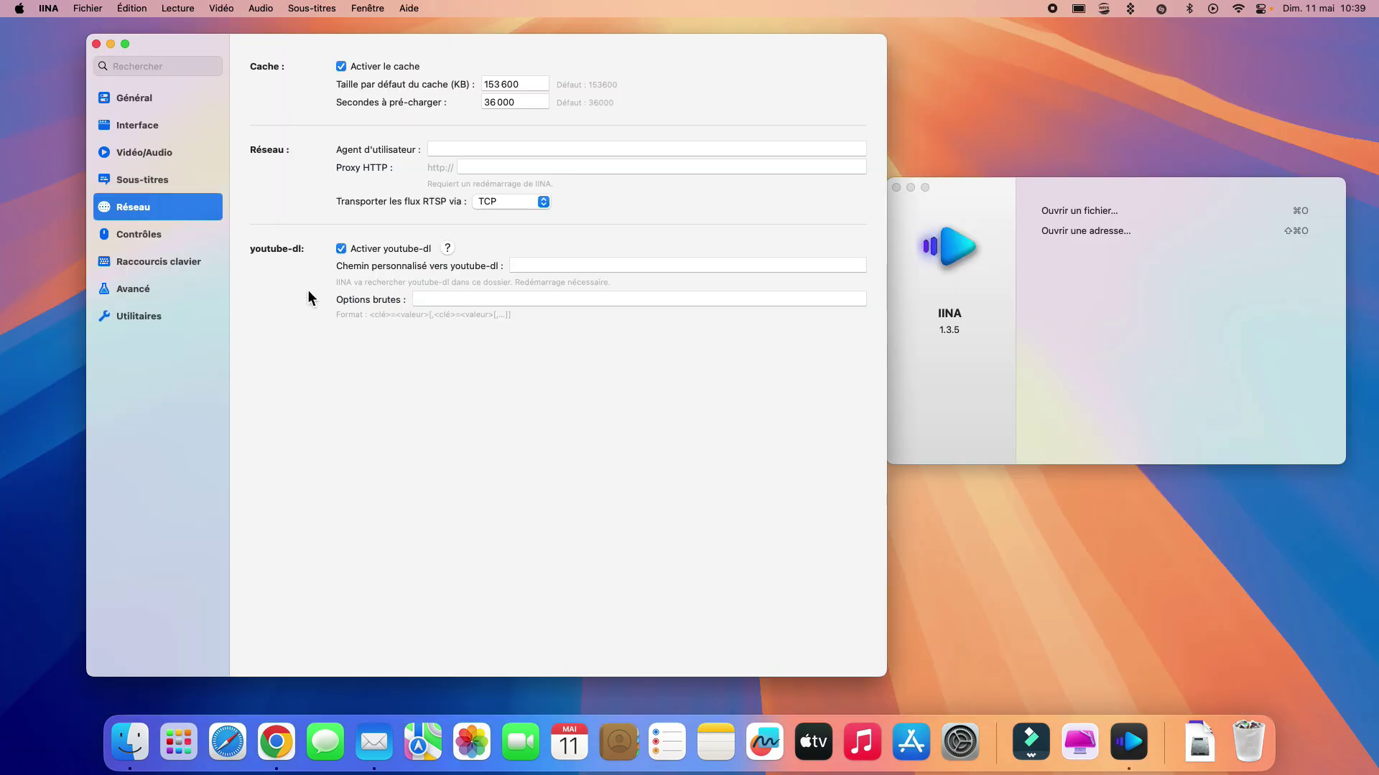
- Review the Contrôles settings and read through the IINA Default key bindings in the Raccourcis clavier settings
left_click(158, 241)
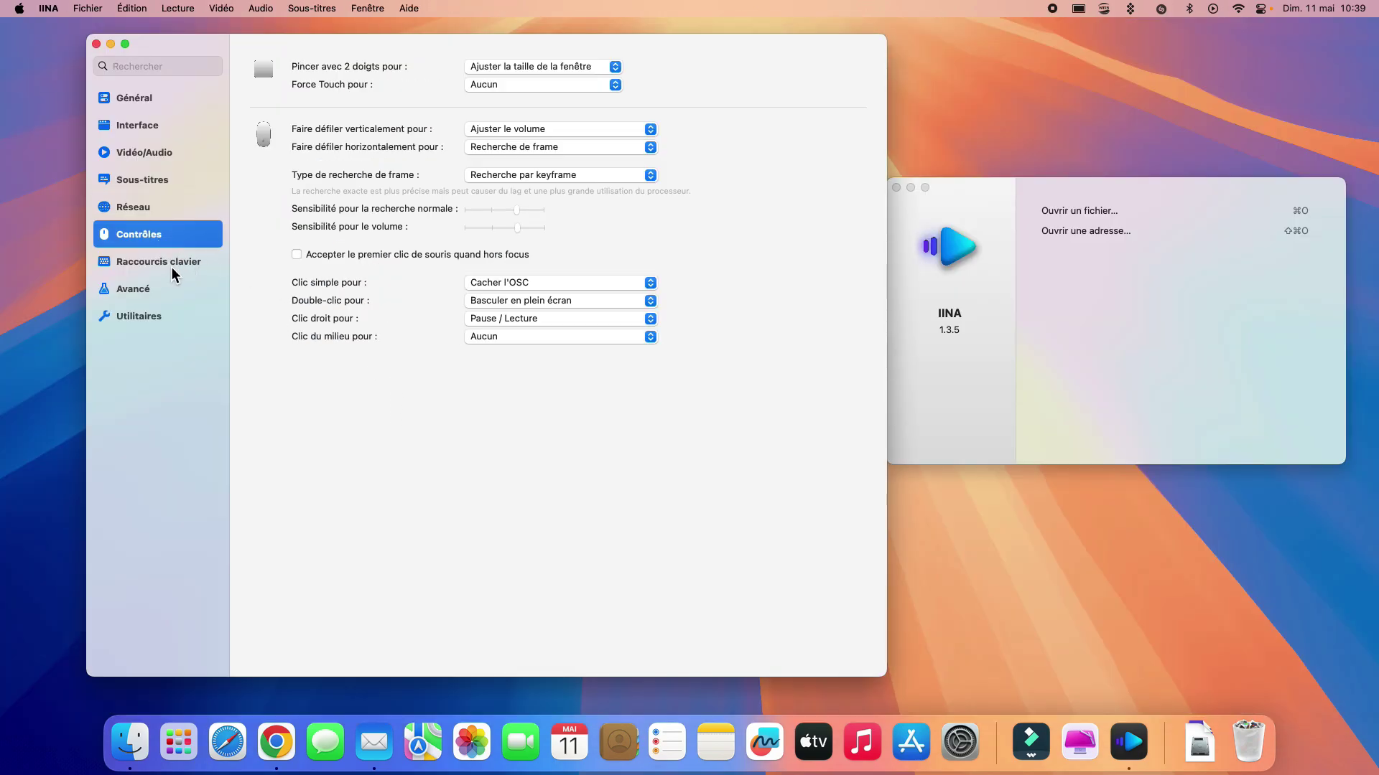
left_click(172, 263)
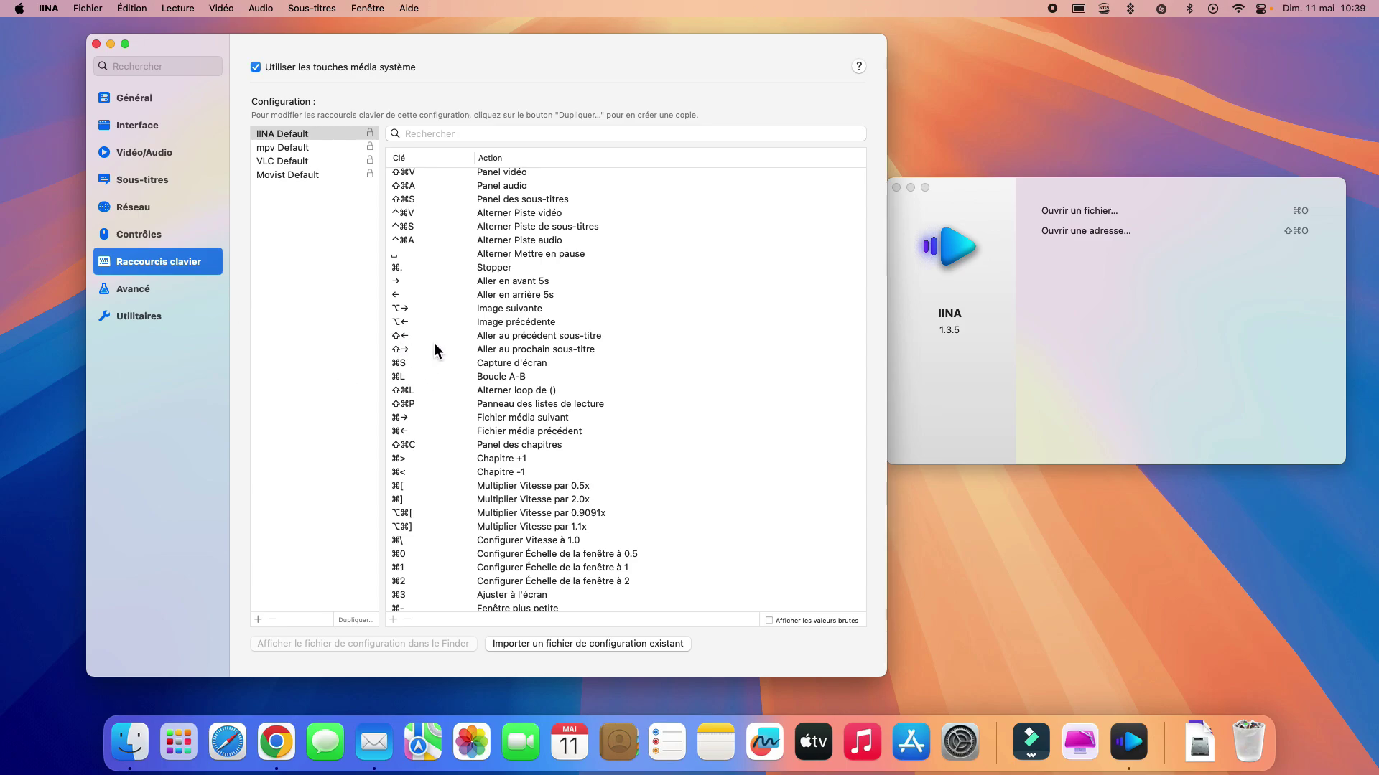
scroll(535, 385, "down", 5)
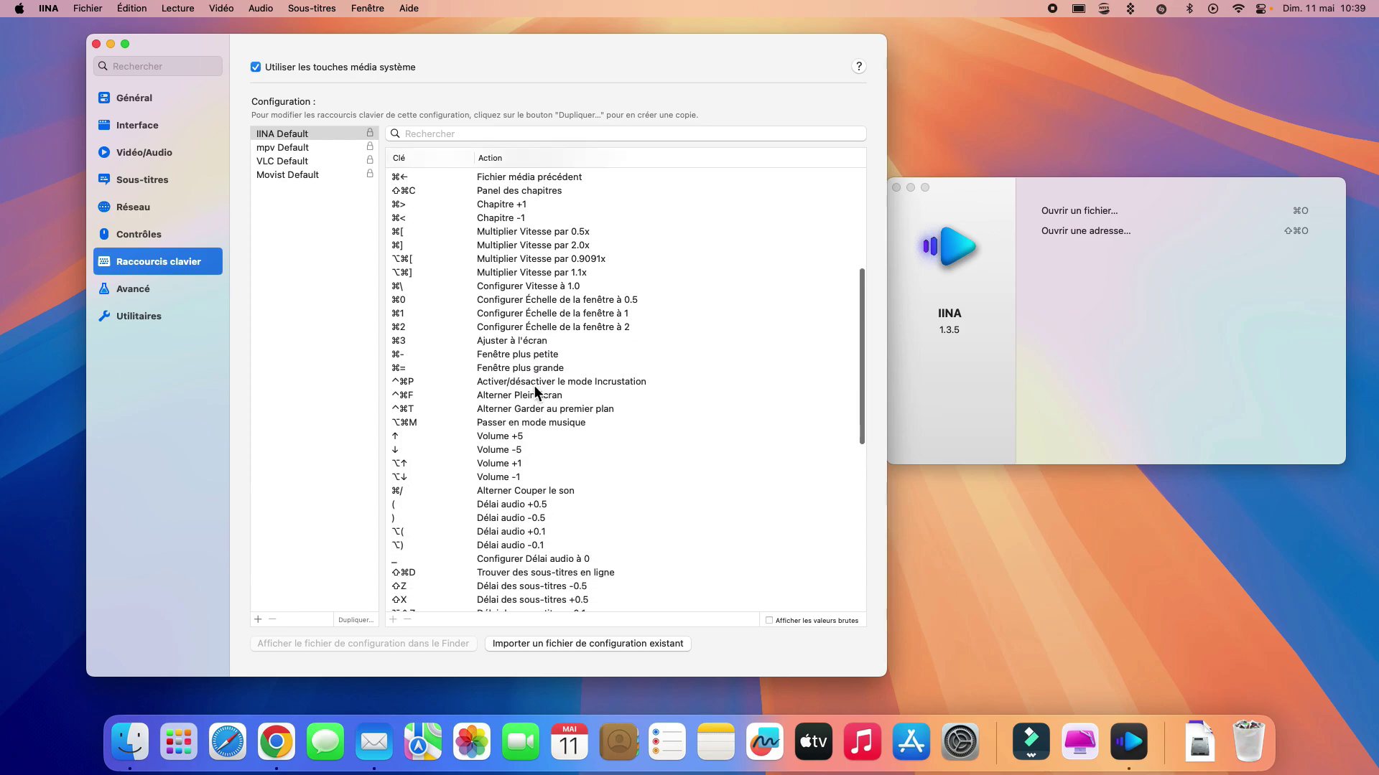
scroll(534, 385, "up", 5)
scroll(522, 378, "down", 4)
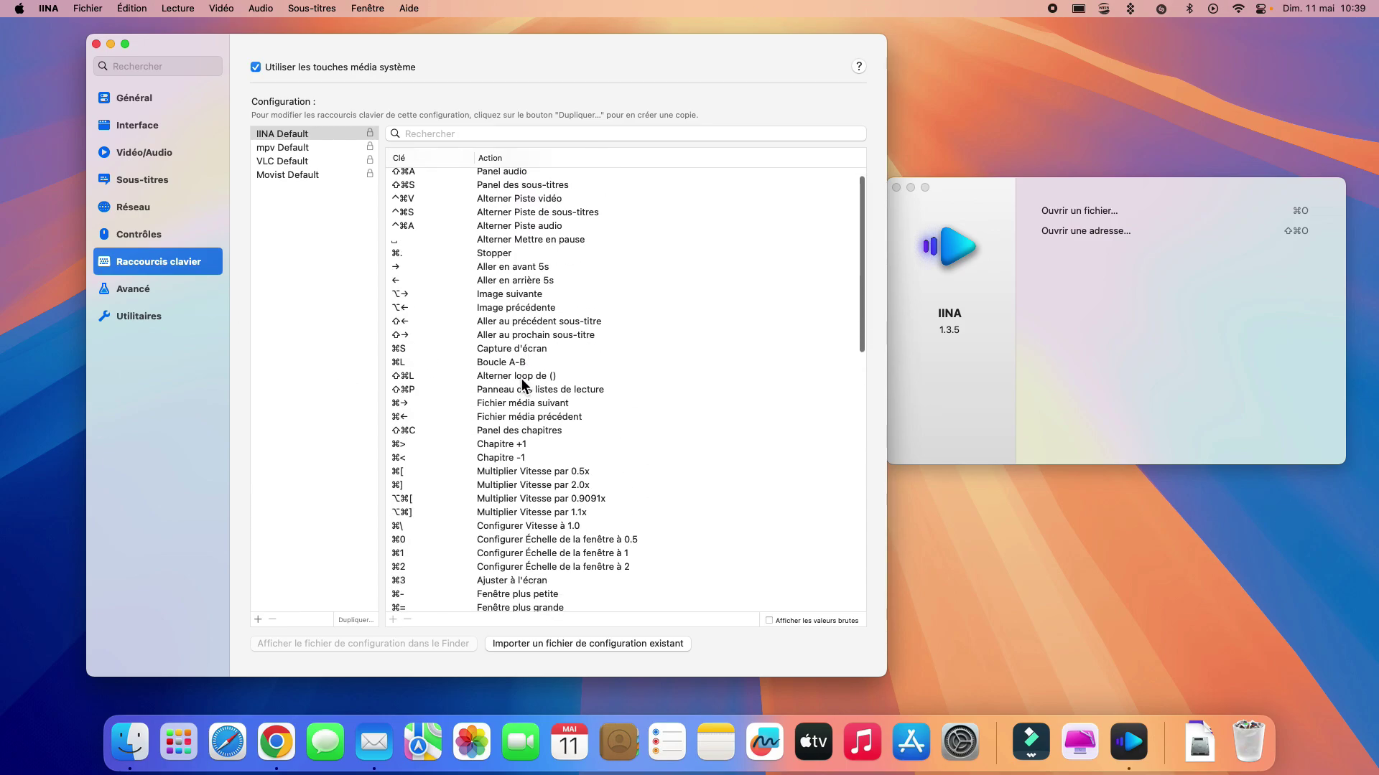
scroll(521, 380, "down", 15)
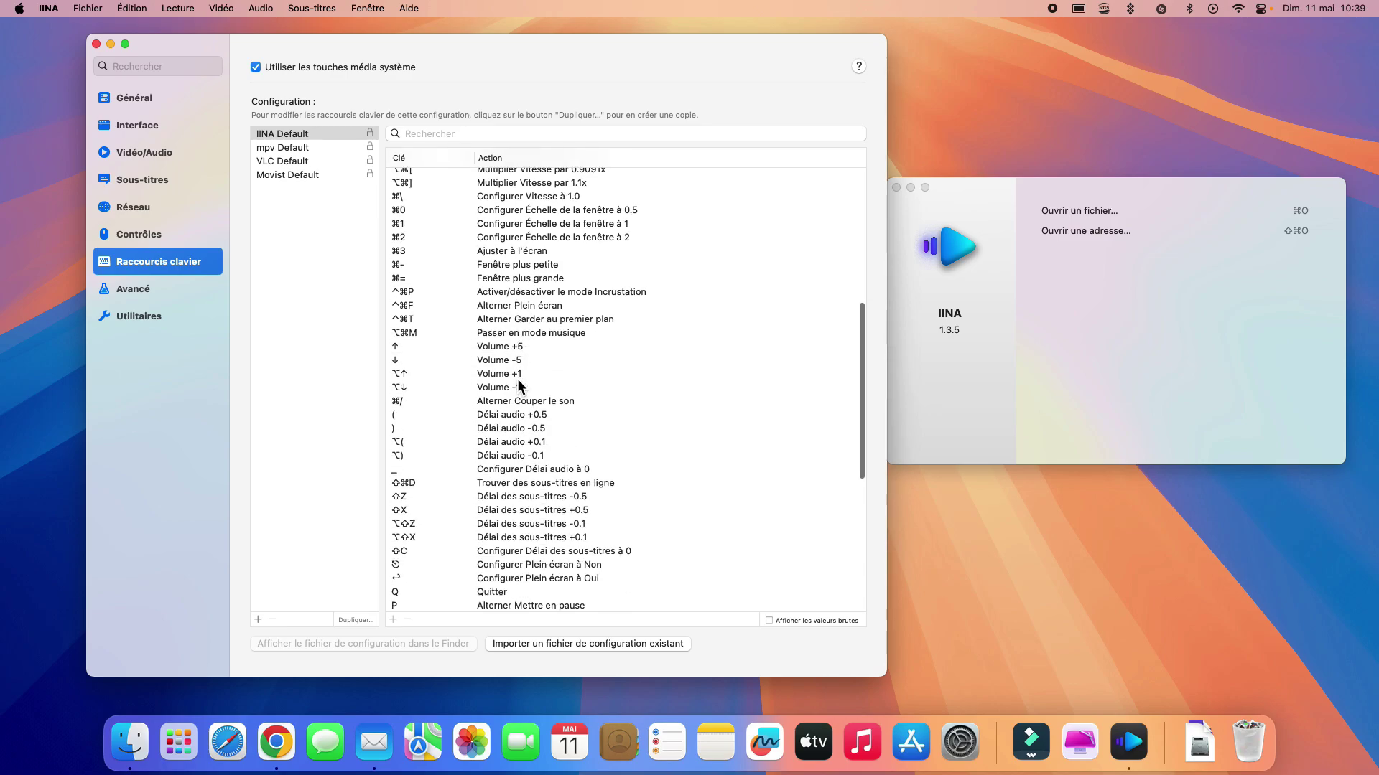
scroll(507, 374, "down", 2)
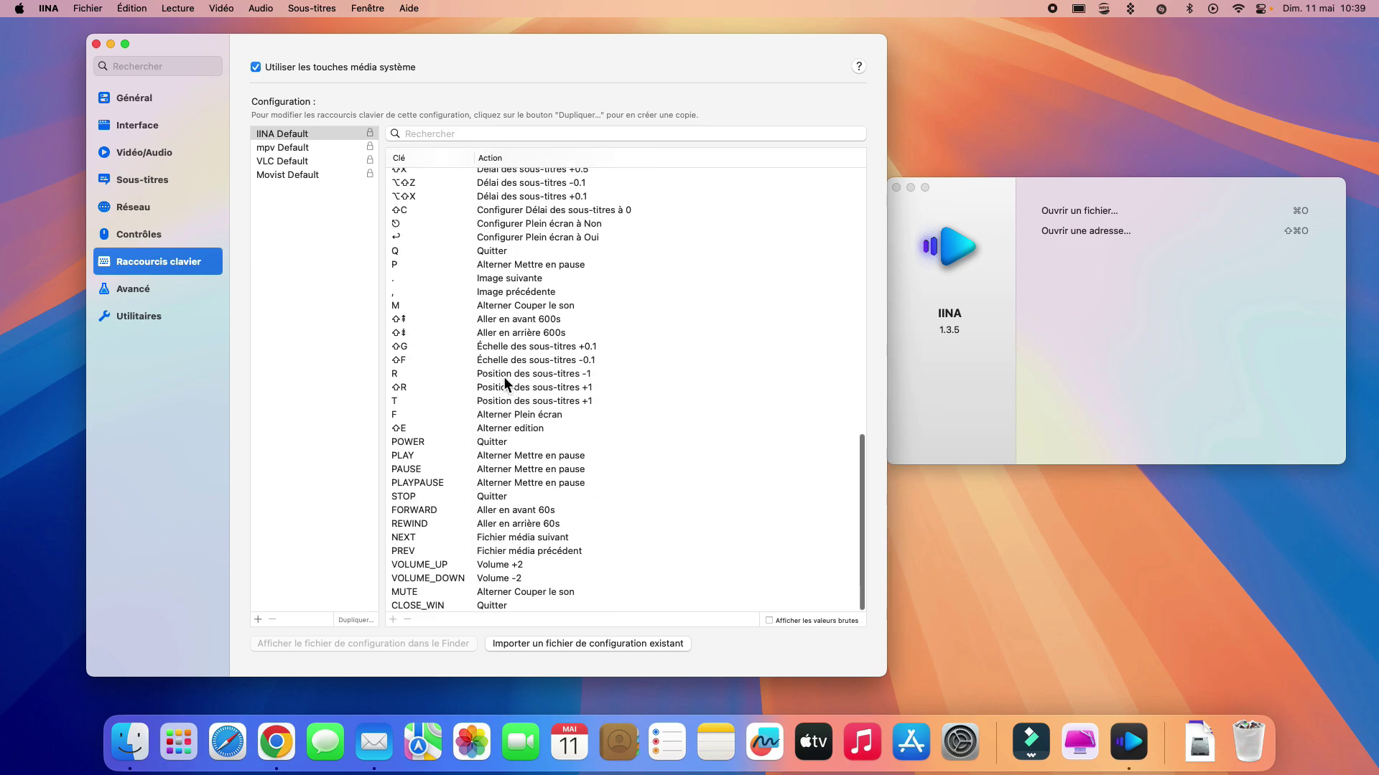
scroll(504, 377, "up", 15)
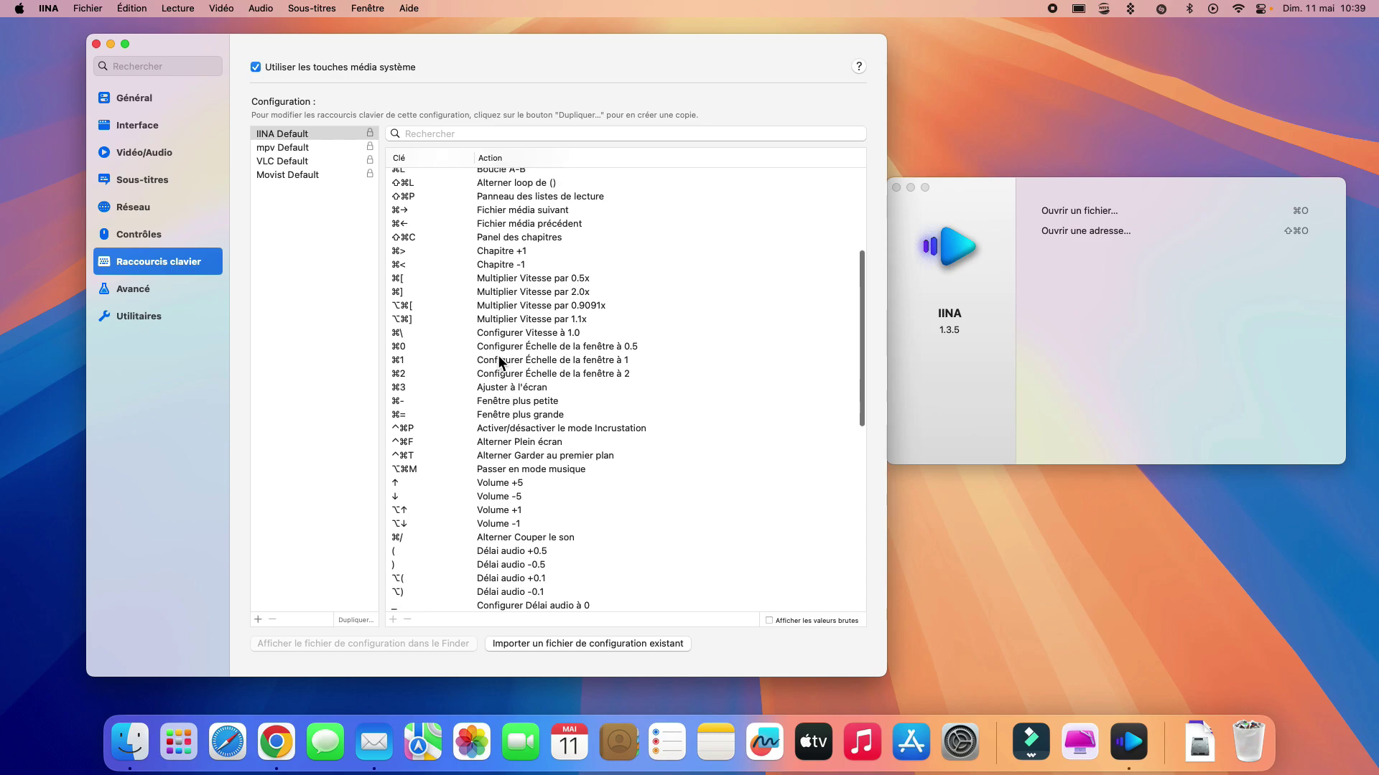
scroll(496, 355, "up", 5)
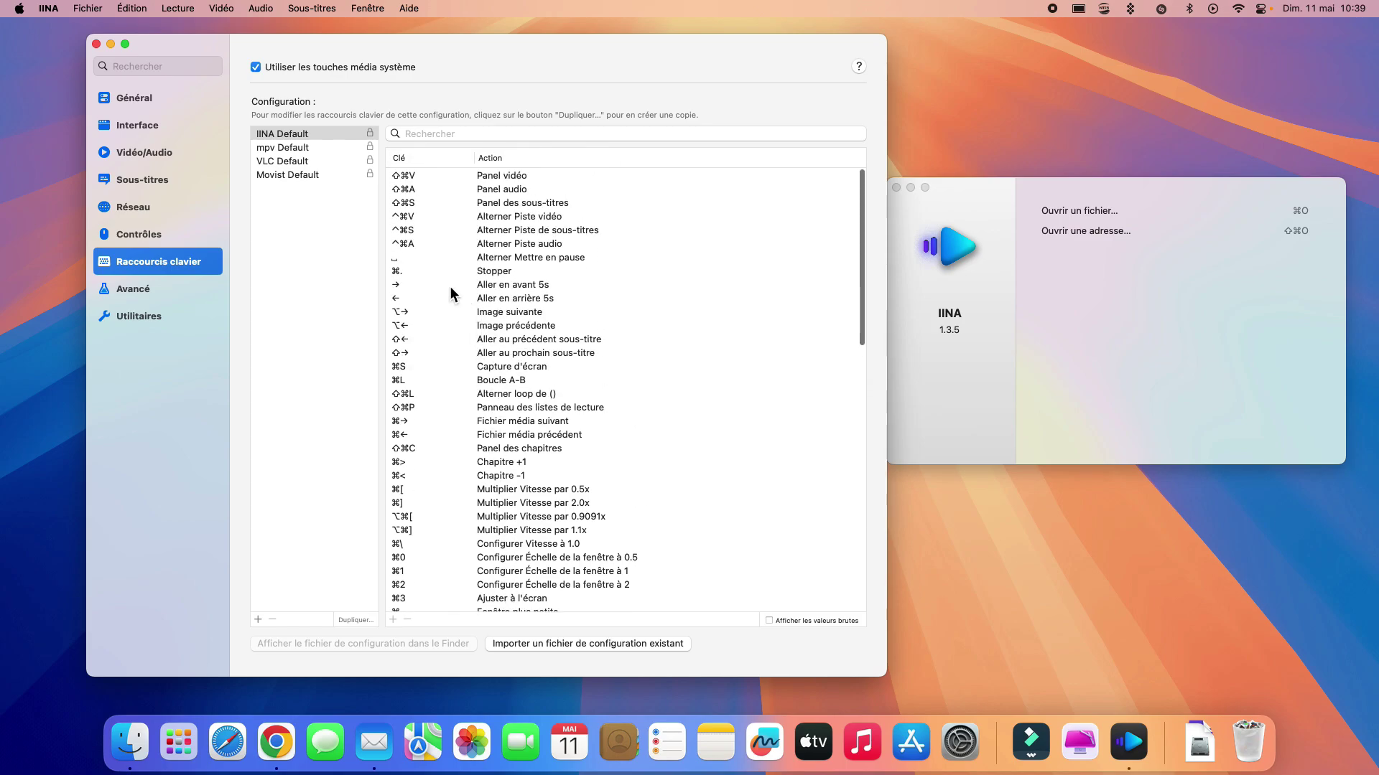
- Look over the Avancé and Utilitaires settings without changing them, and close the settings window
left_click(171, 290)
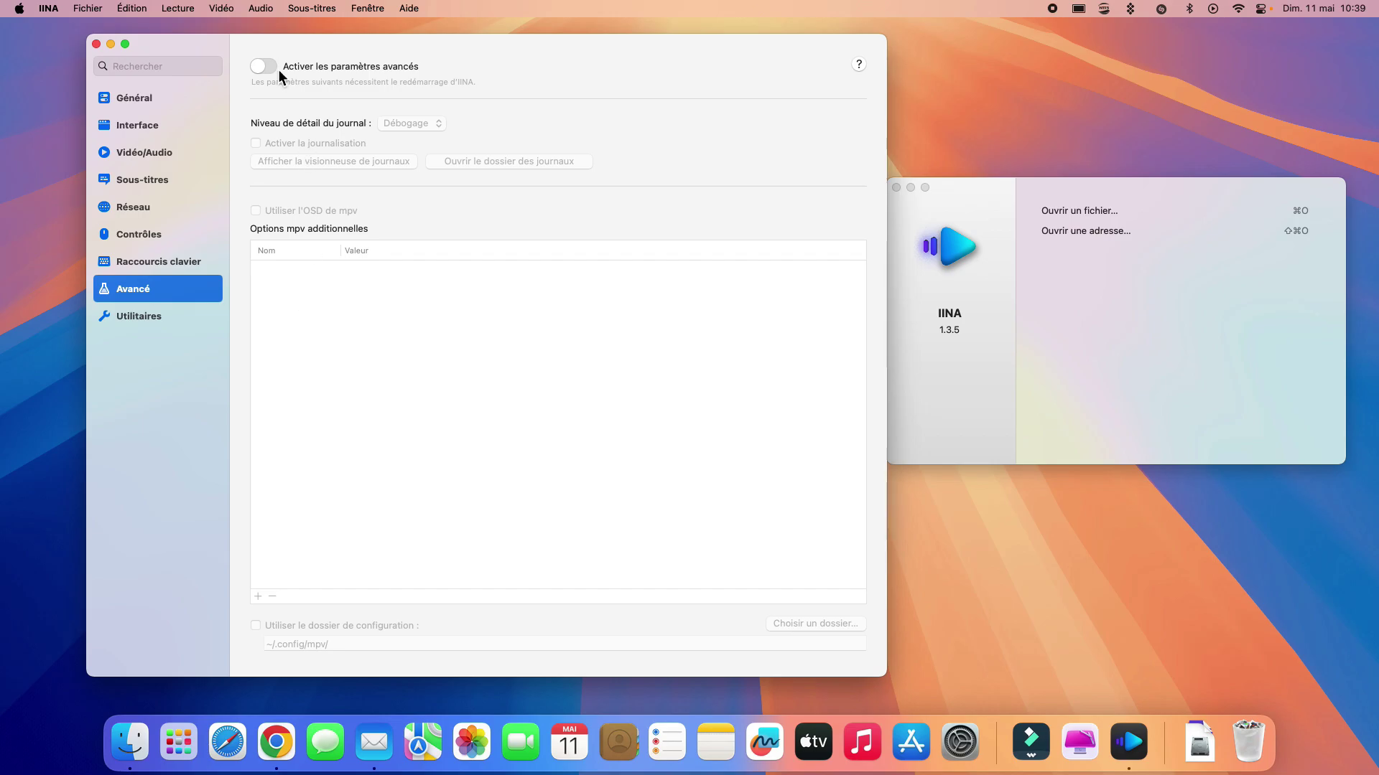
left_click(179, 321)
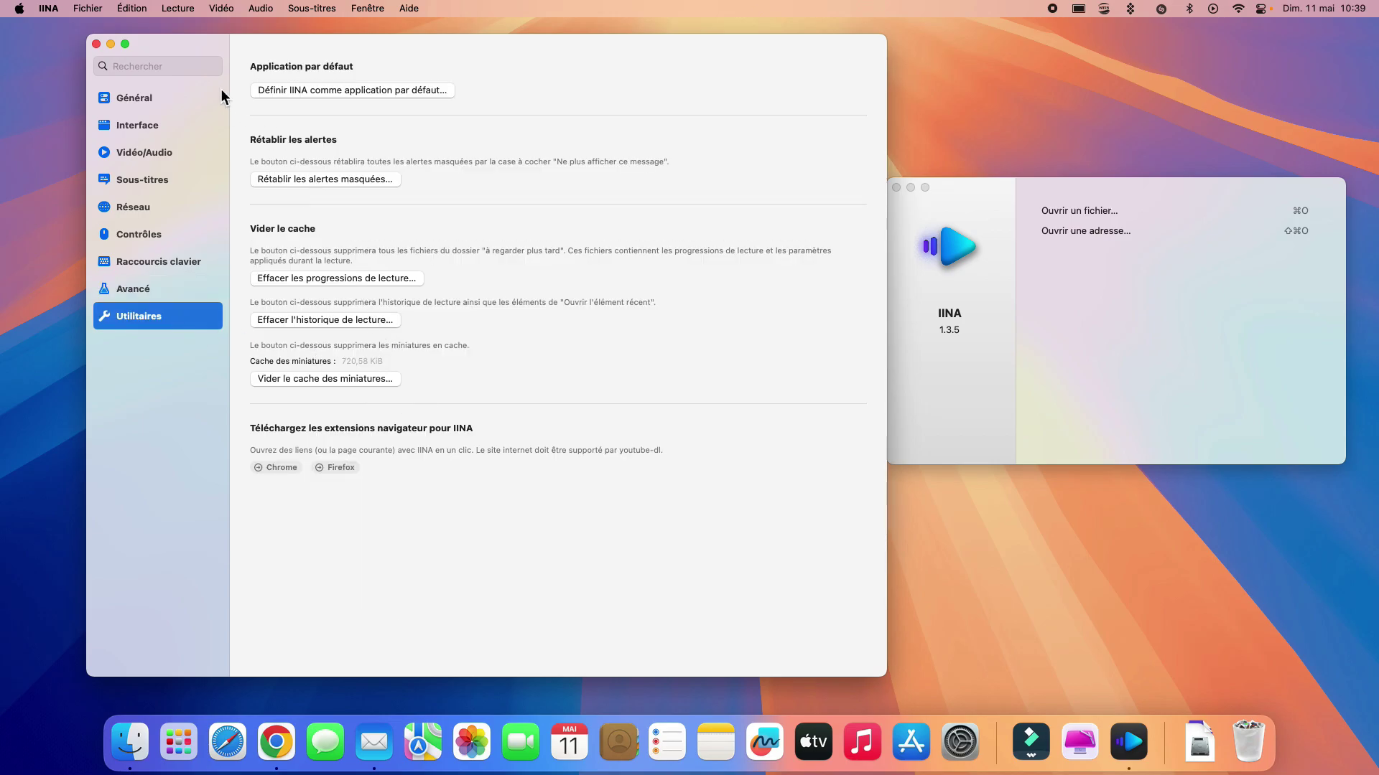
left_click(97, 45)
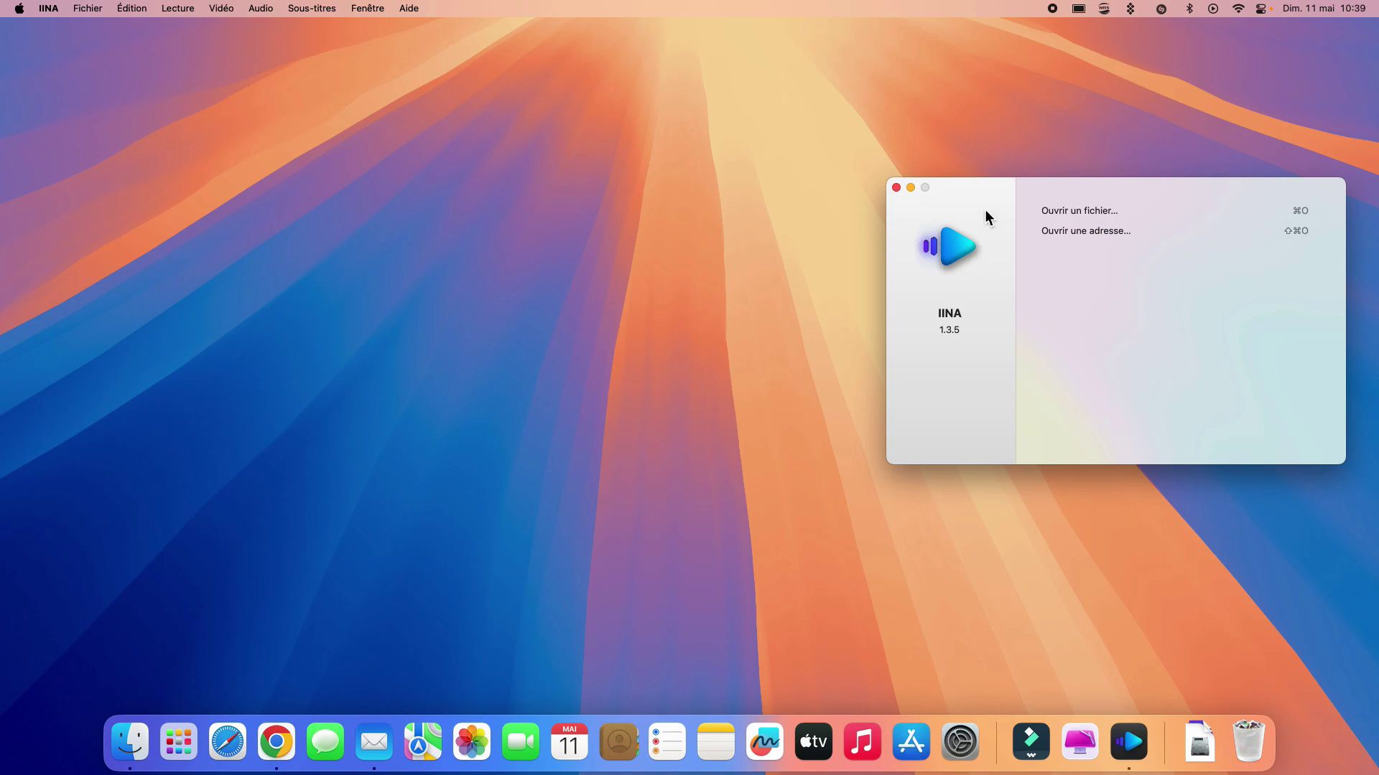
- Move the welcome window nearer the screen's centre and review the Lecture and Vidéo commands, briefly opening the video filters window
left_click_drag(985, 210, 427, 230)
left_click(187, 10)
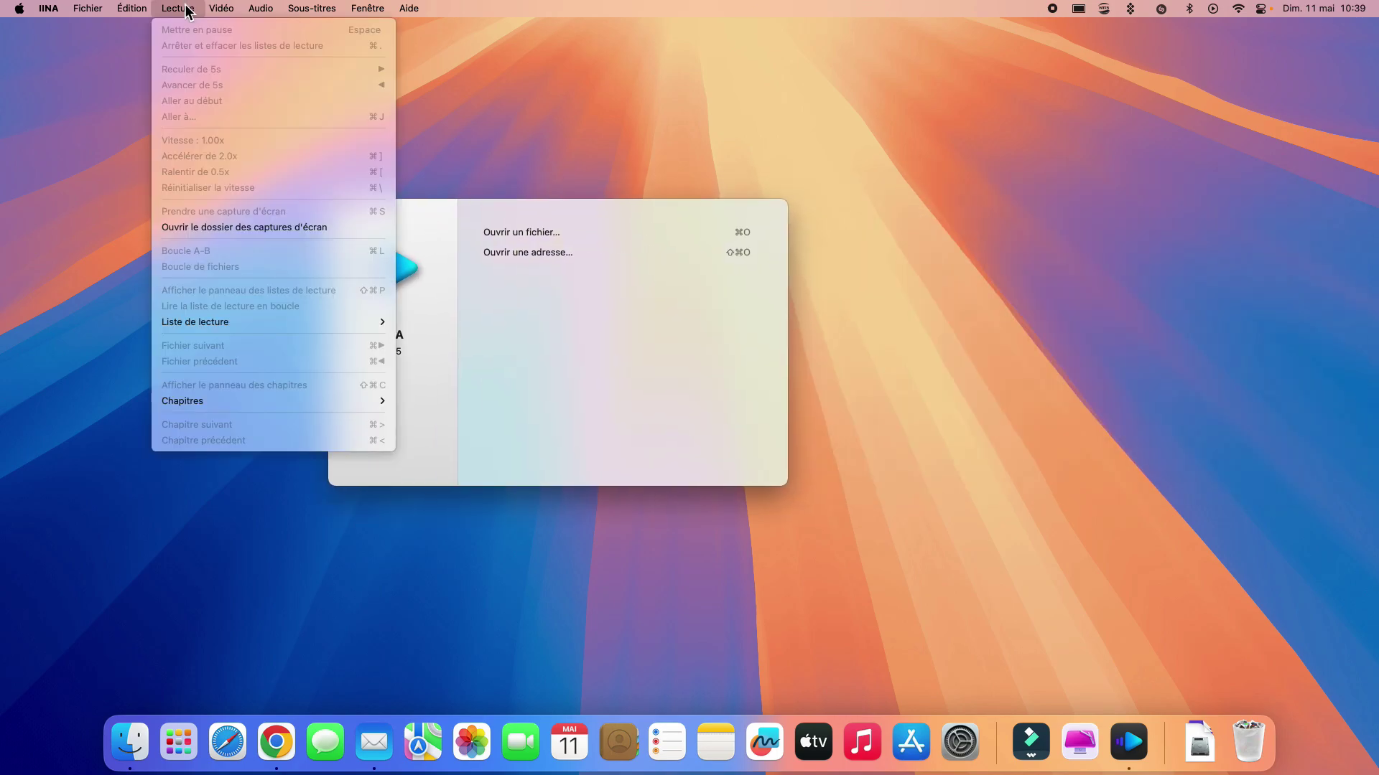
mouse_move(223, 10)
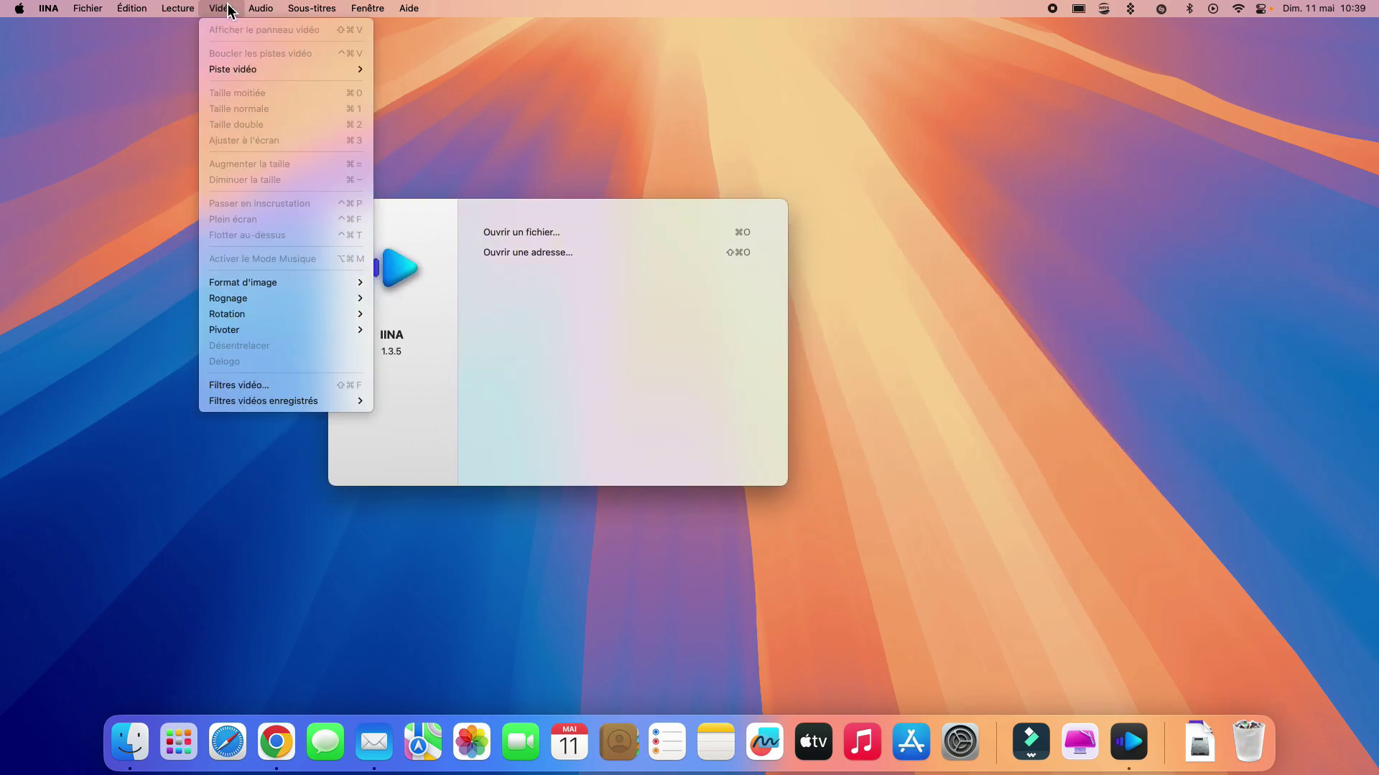
left_click(283, 386)
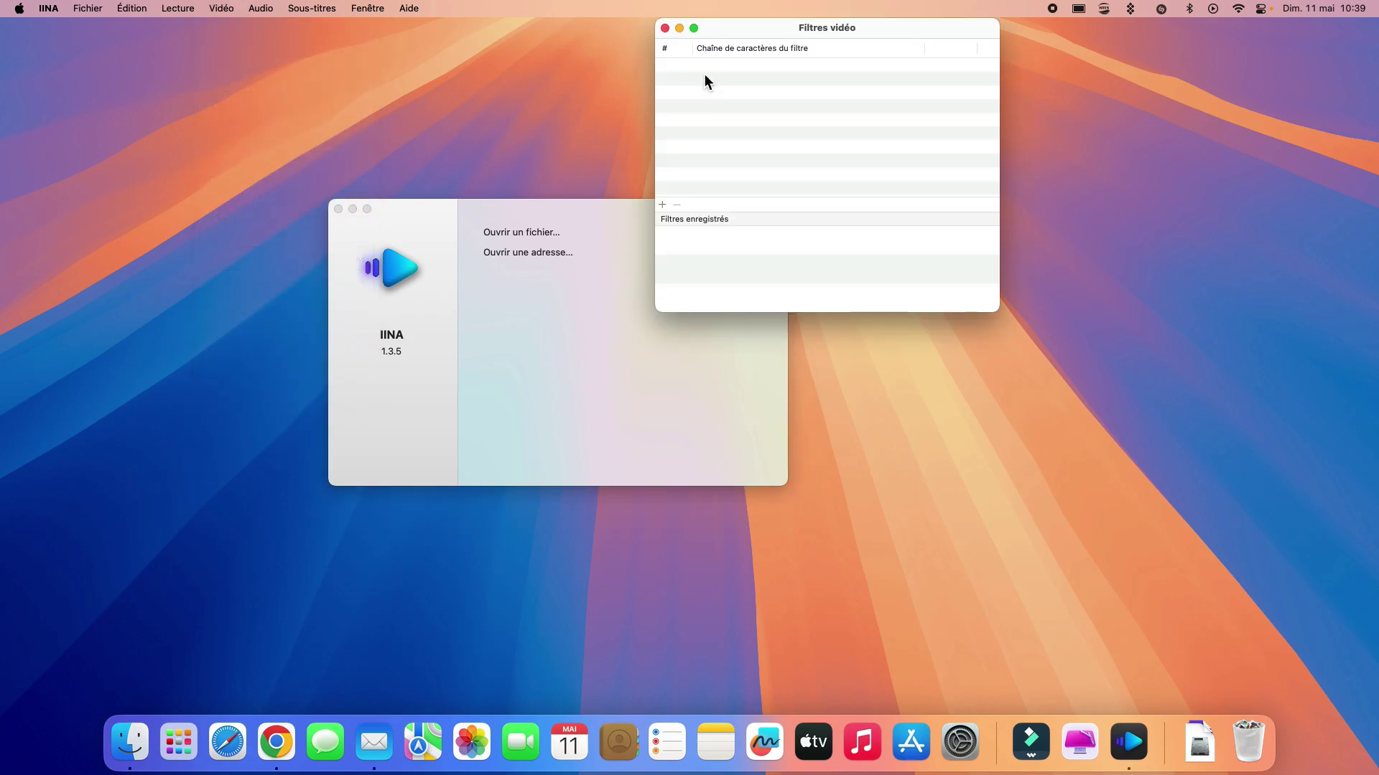
left_click(664, 28)
- Review the commands offered under Audio, Sous-titres and Fenêtre, leaving them unused, and reposition the welcome window
left_click(258, 9)
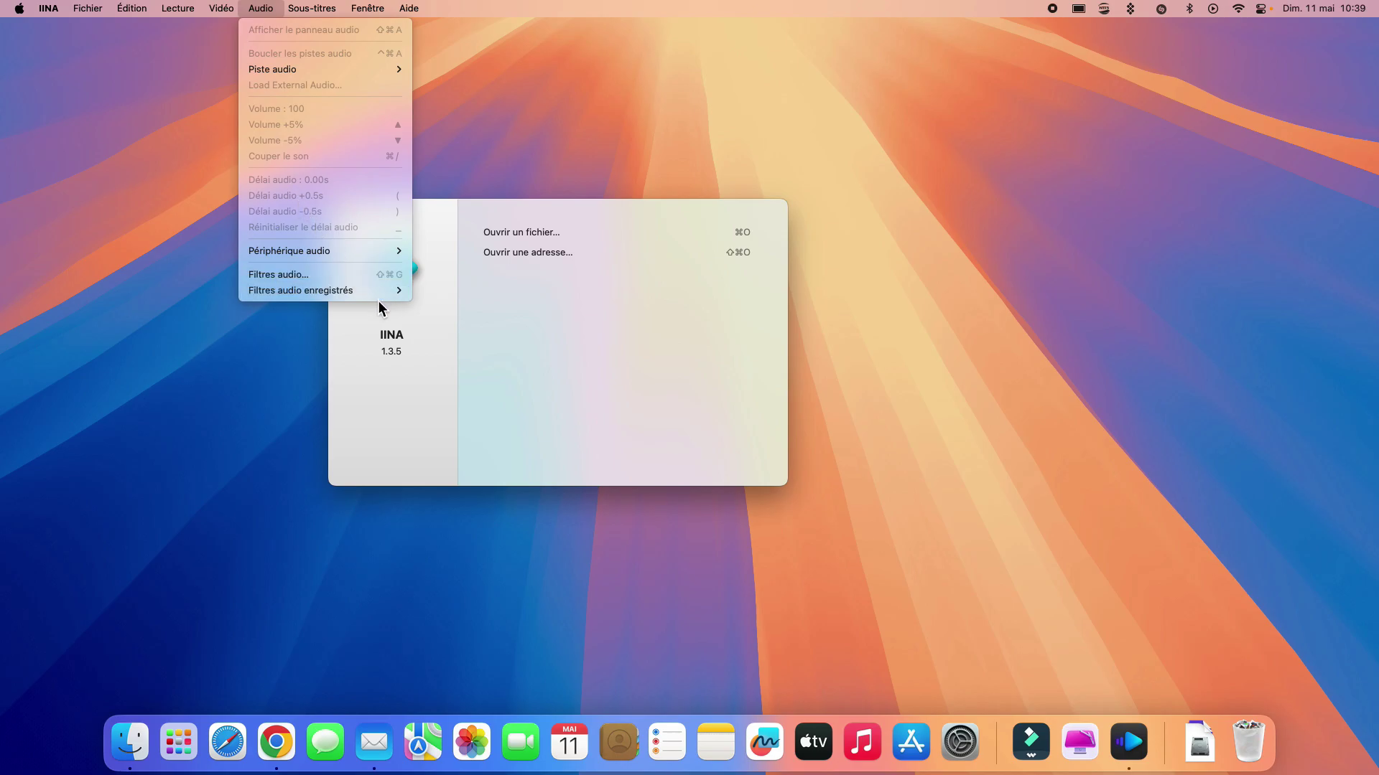
mouse_move(384, 257)
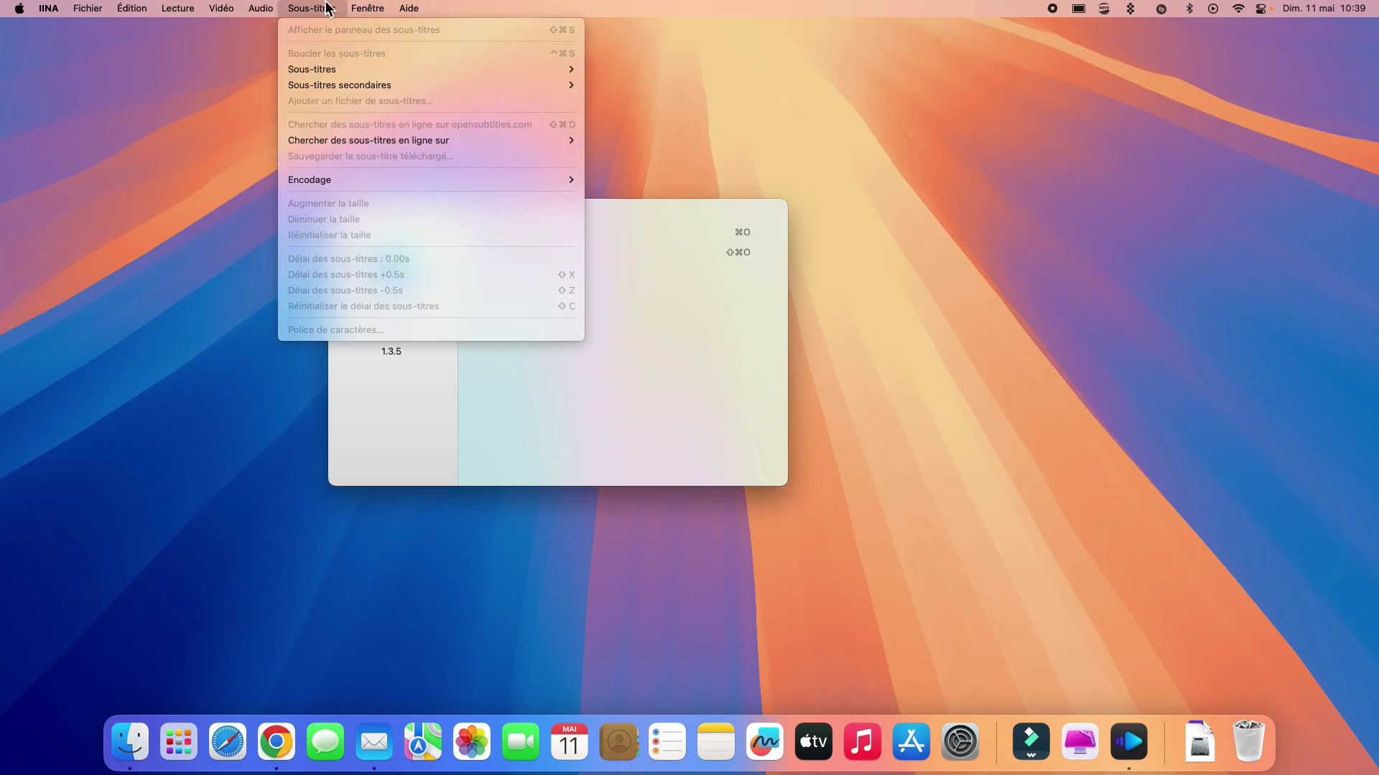
mouse_move(372, 9)
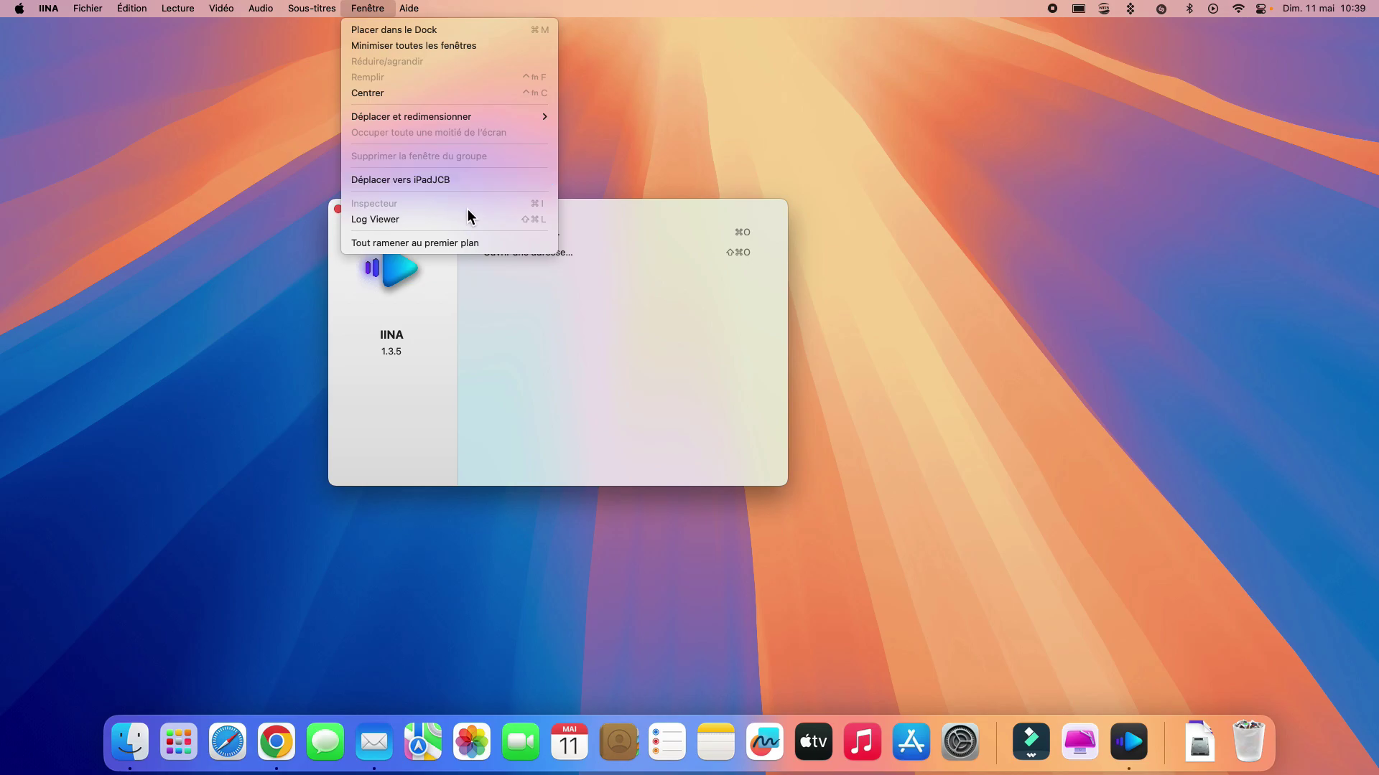
left_click(557, 319)
left_click_drag(501, 227, 608, 200)
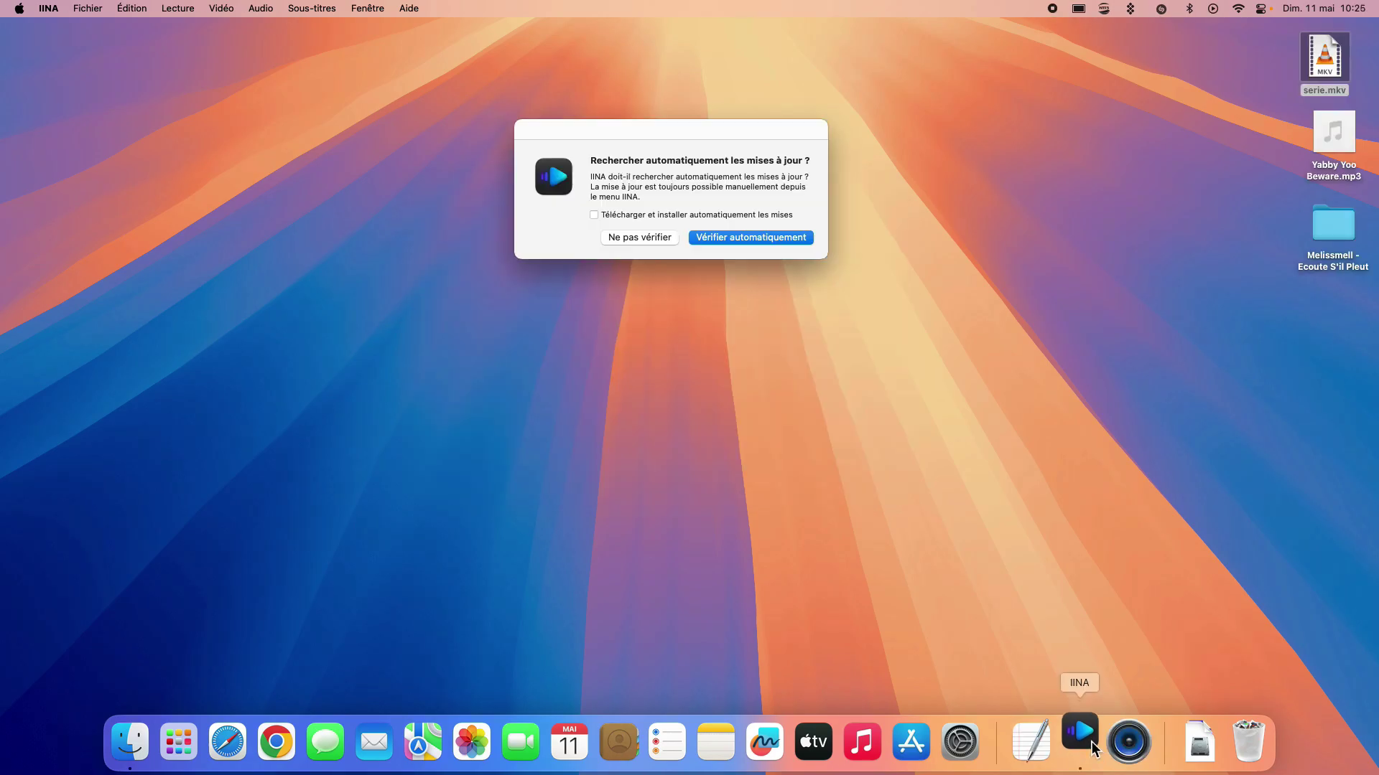
- Bring up IINA's welcome window and accept automatic checking for updates
left_click(1079, 736)
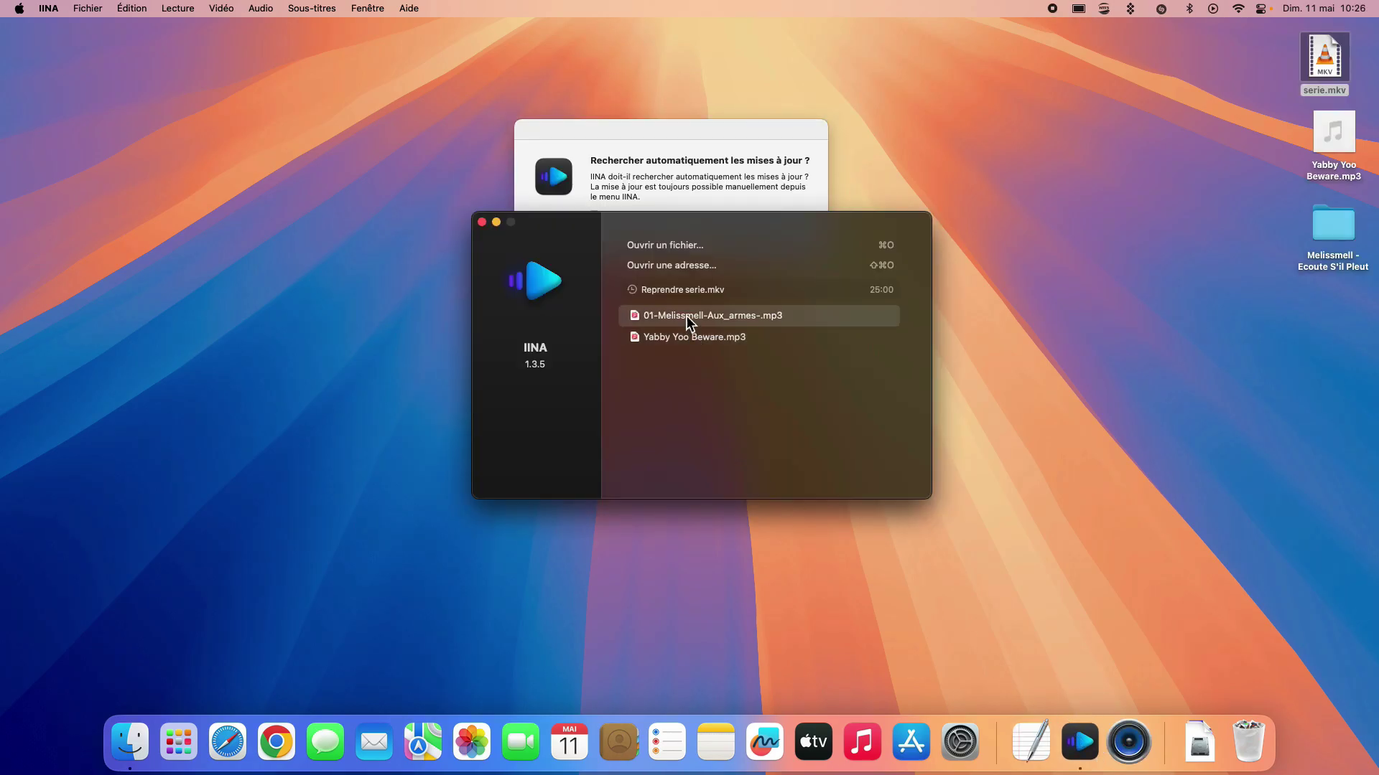
left_click(731, 237)
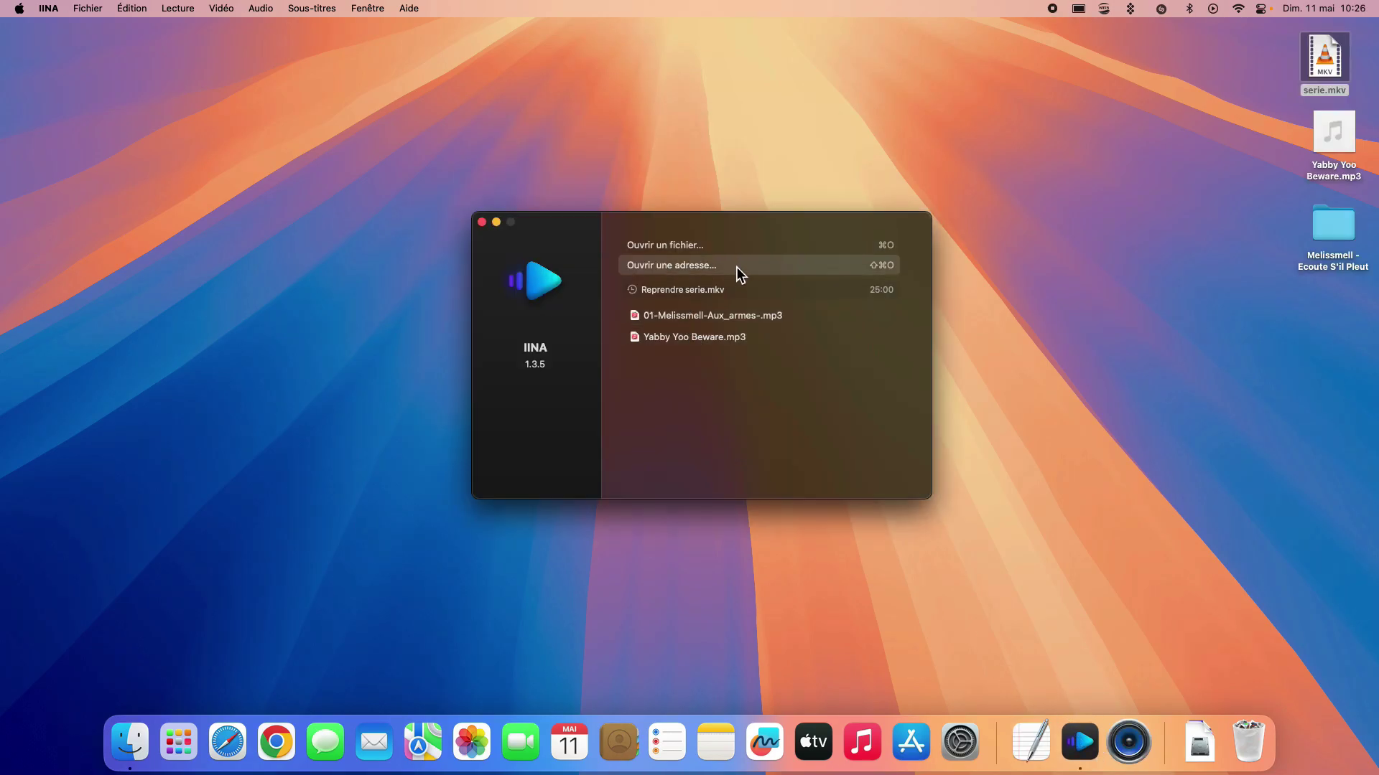